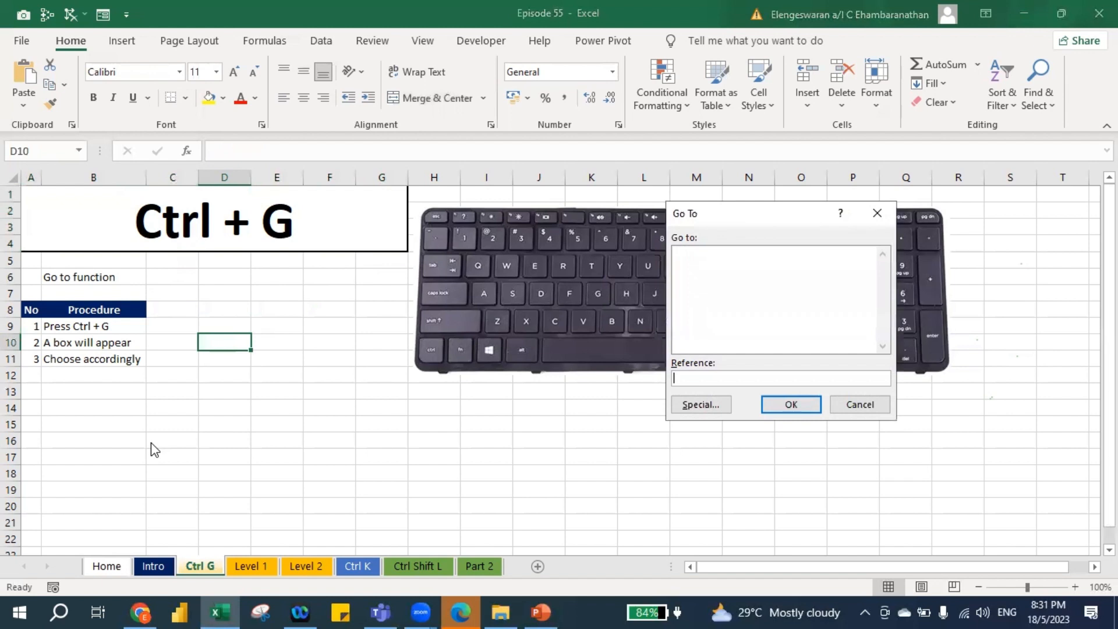
Jump to cell A1000 with the Go To command
{"action": "left_click_drag", "start_coordinate": [683, 213], "coordinate": [283, 279]}
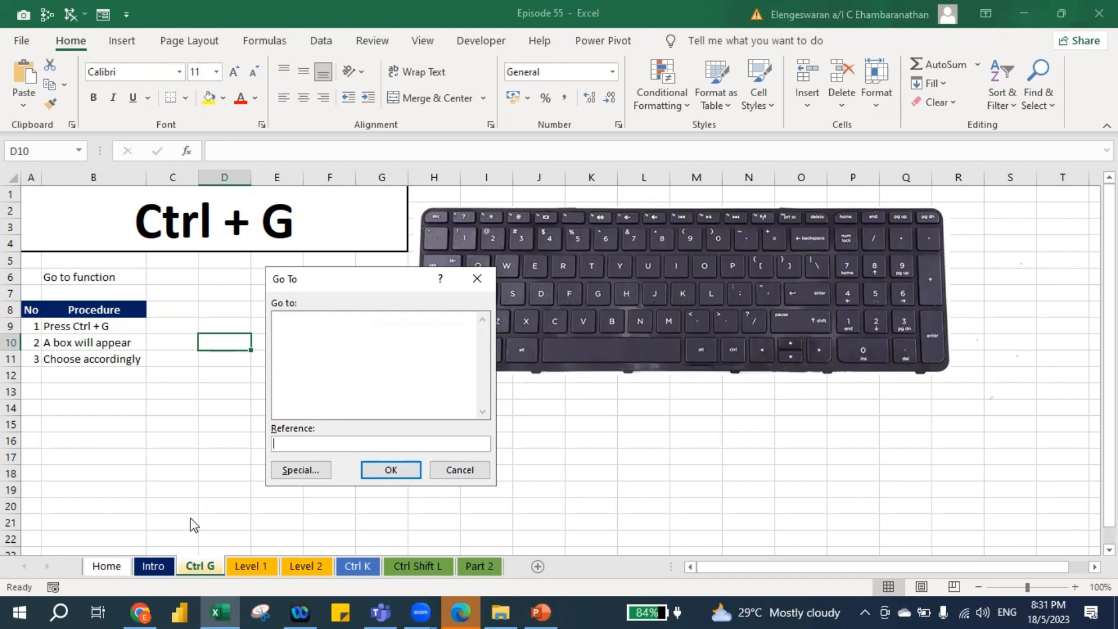
{"action": "type", "text": "a1000"}
{"action": "left_click", "coordinate": [384, 473]}
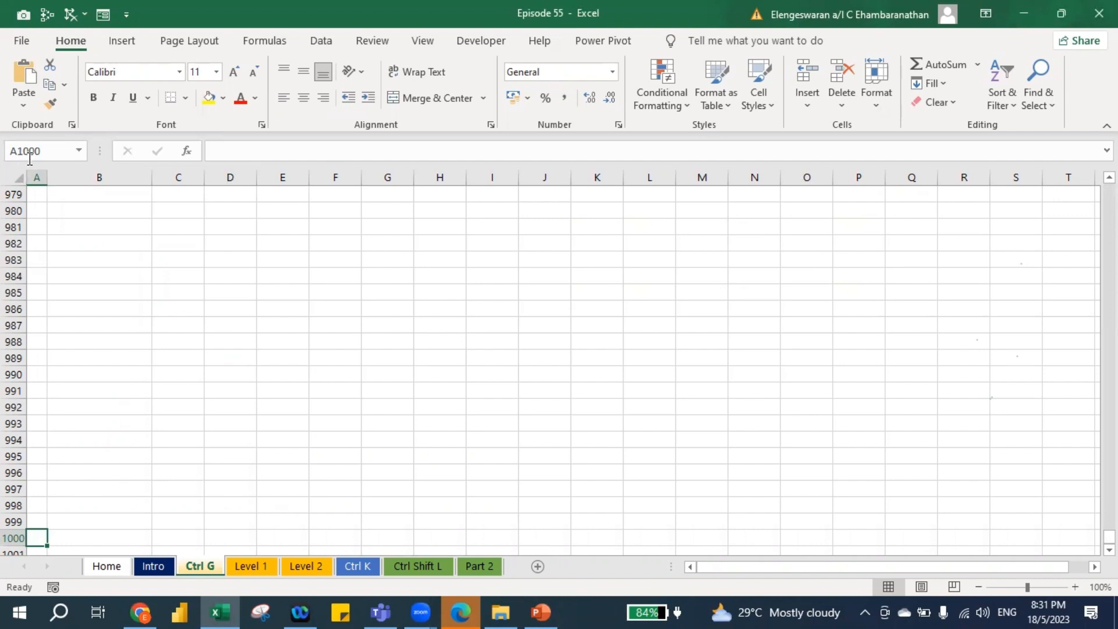
Enter the notes "press ctrl g" in cell B984 and "a box will appear" in B985
{"action": "left_click", "coordinate": [60, 278]}
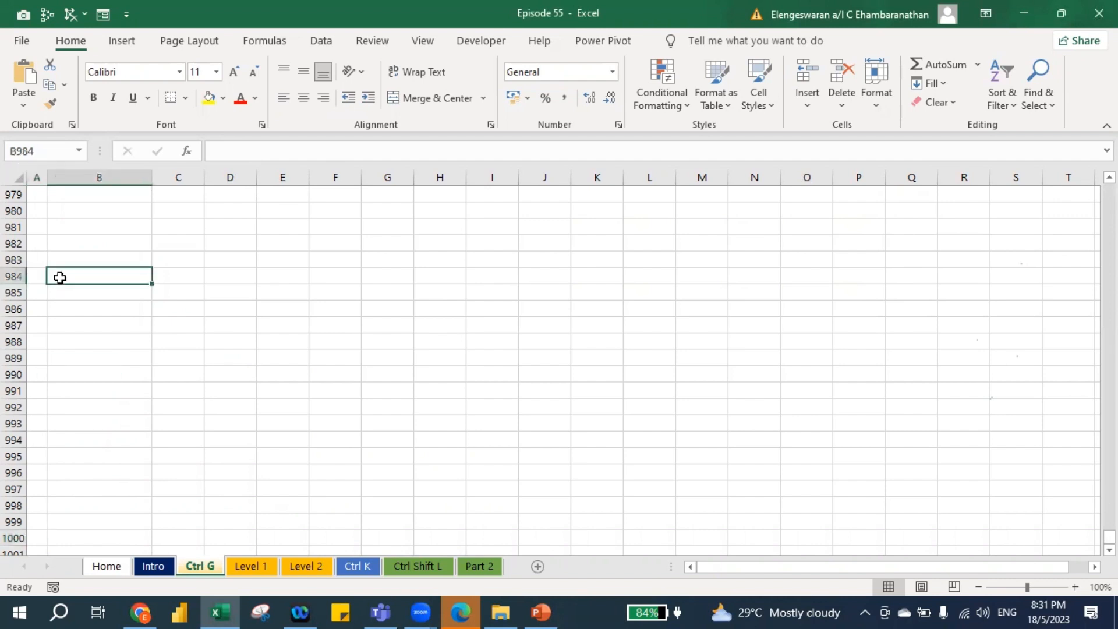
{"action": "type", "text": "press "}
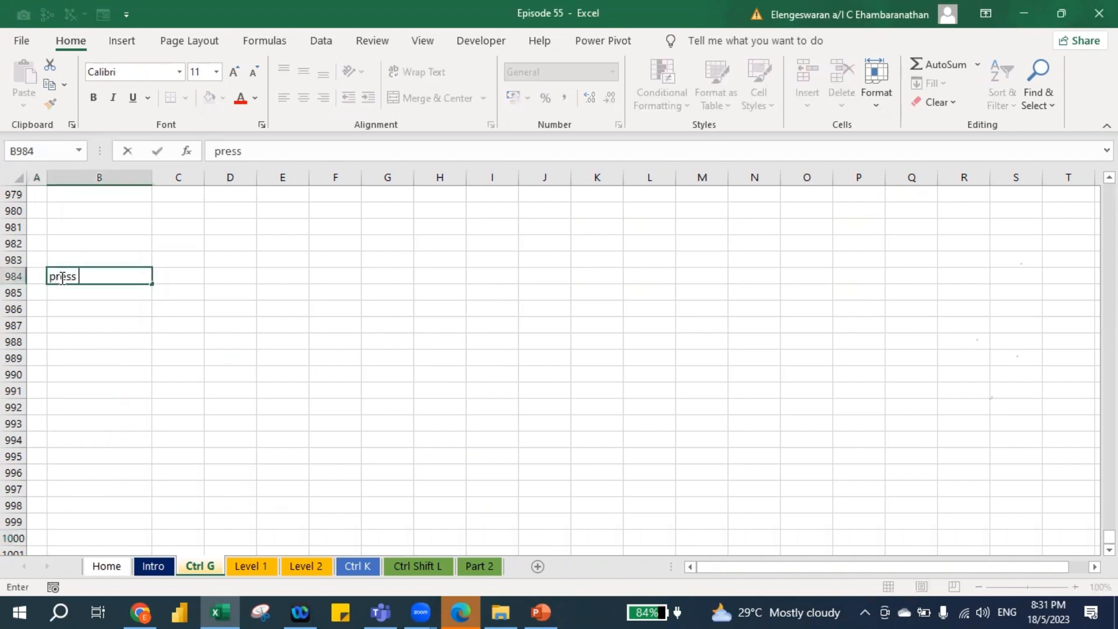
{"action": "type", "text": "ctrl g"}
{"action": "key", "text": "Return"}
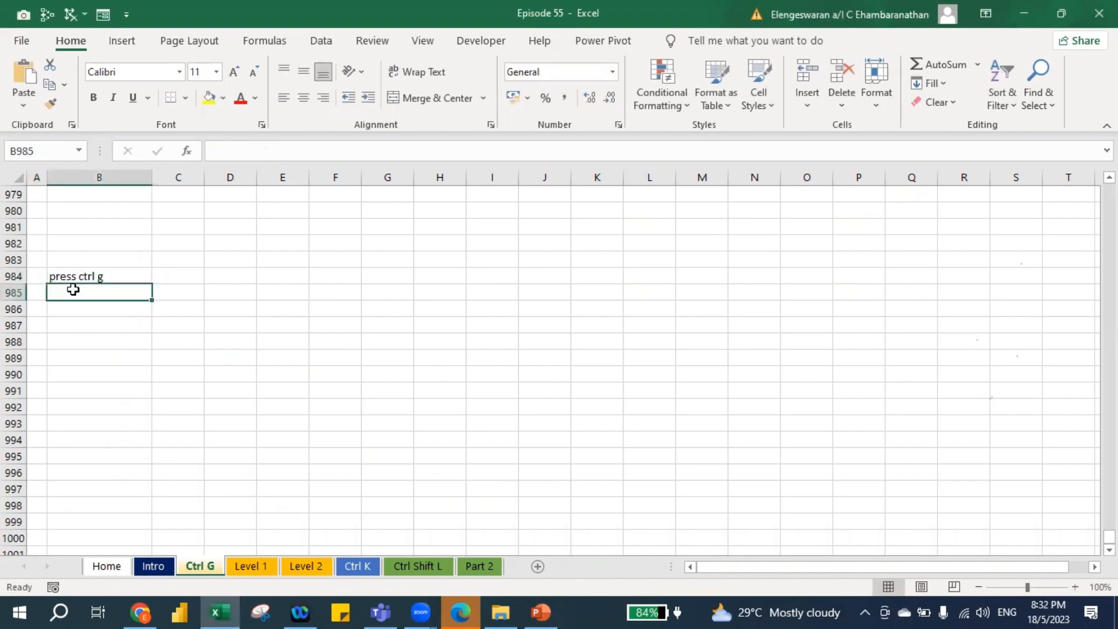
{"action": "type", "text": "a box wi"}
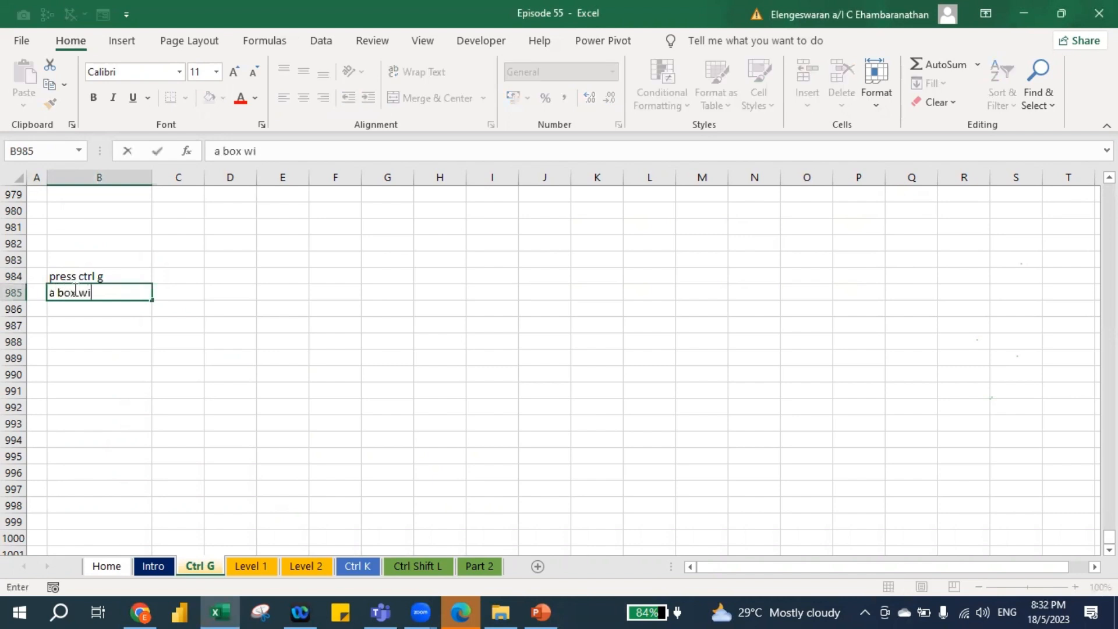
{"action": "type", "text": "ll appear"}
{"action": "key", "text": "Return"}
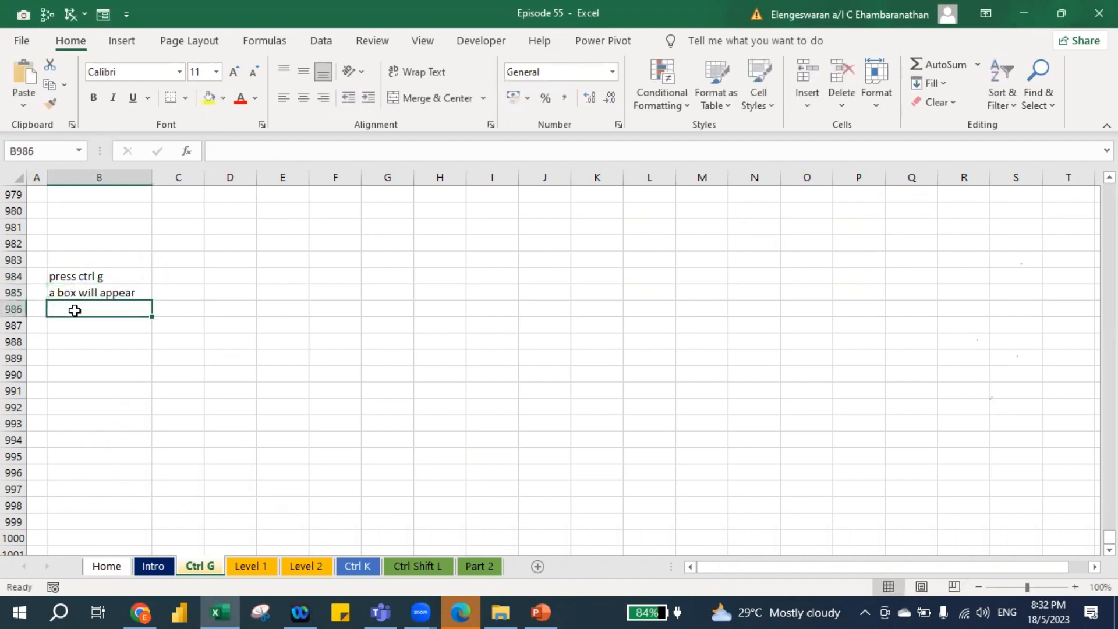
Starting from cell C984, use Go To to jump to cell Z99
{"action": "key", "text": "Up"}
{"action": "key", "text": "Up"}
{"action": "key", "text": "Right"}
{"action": "key", "text": "ctrl+g"}
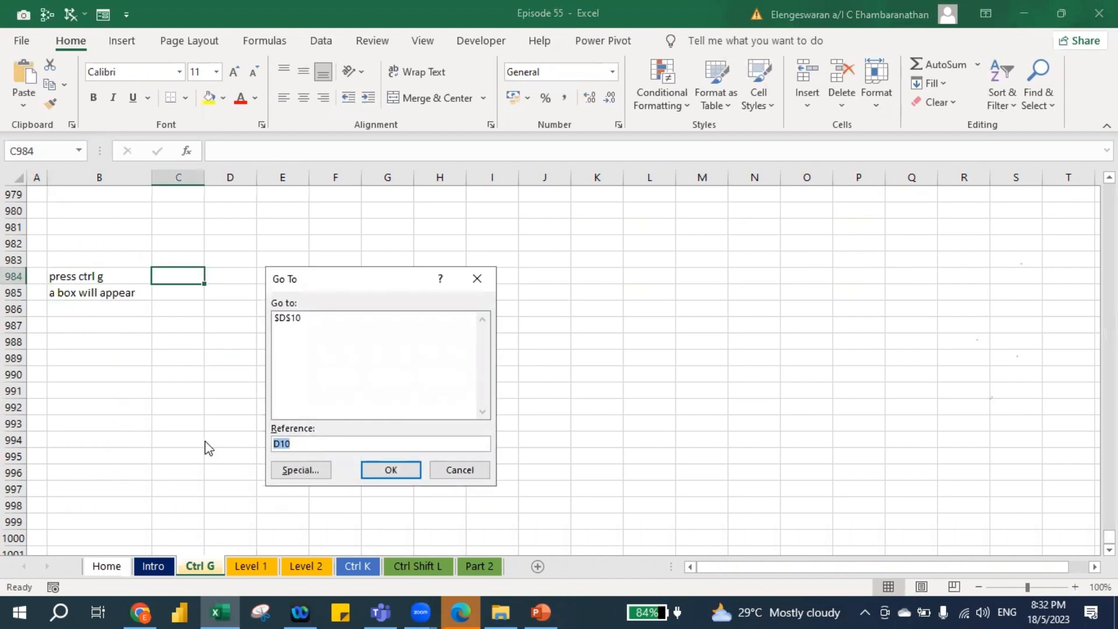
{"action": "key", "text": "BackSpace"}
{"action": "type", "text": "z99"}
{"action": "key", "text": "Return"}
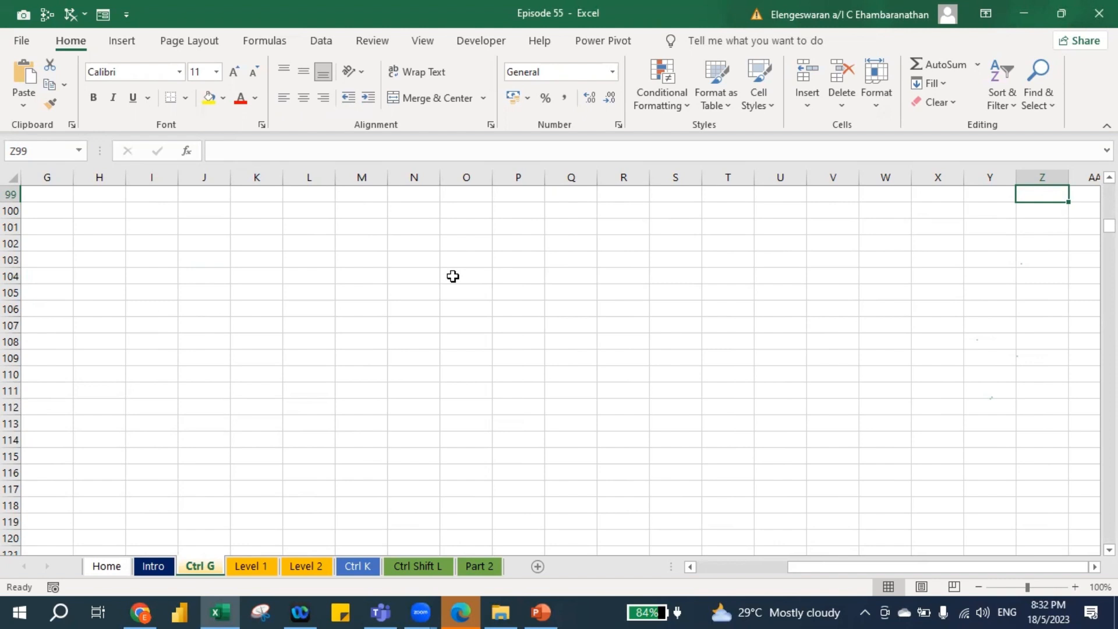
Use Go To to jump back to cell A10 in the procedure table
{"action": "key", "text": "ctrl+g"}
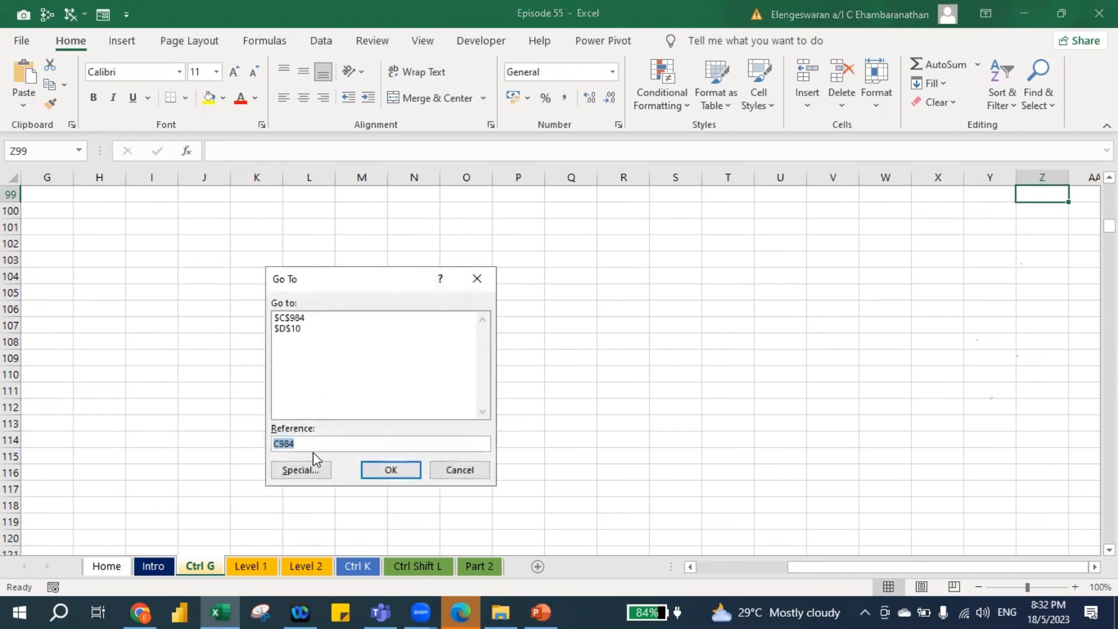
{"action": "key", "text": "BackSpace"}
{"action": "type", "text": "a10"}
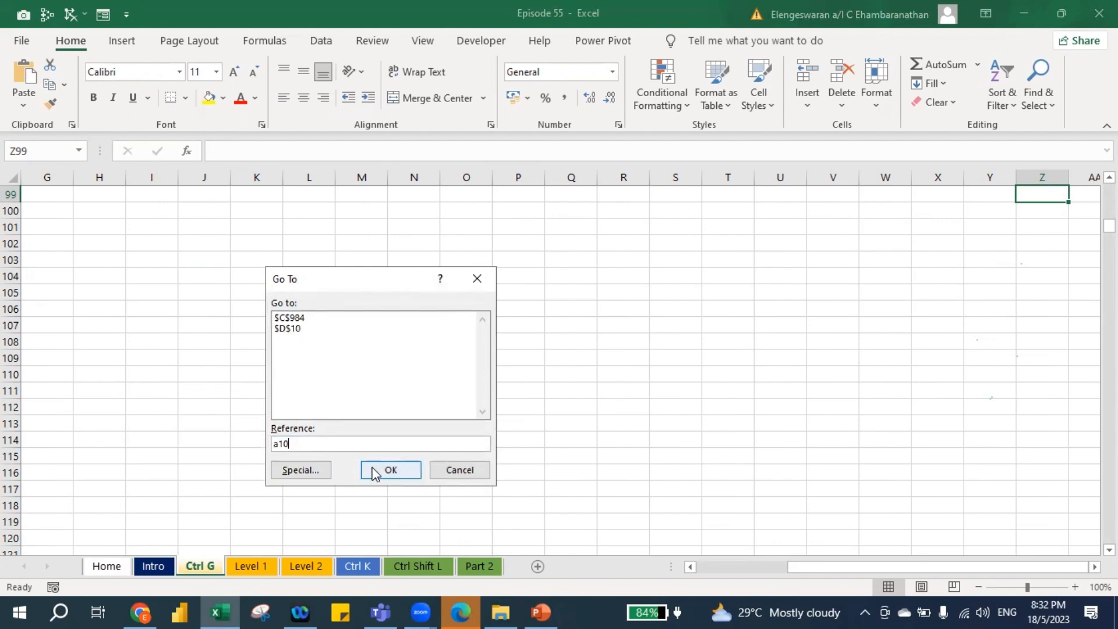
{"action": "left_click", "coordinate": [389, 471]}
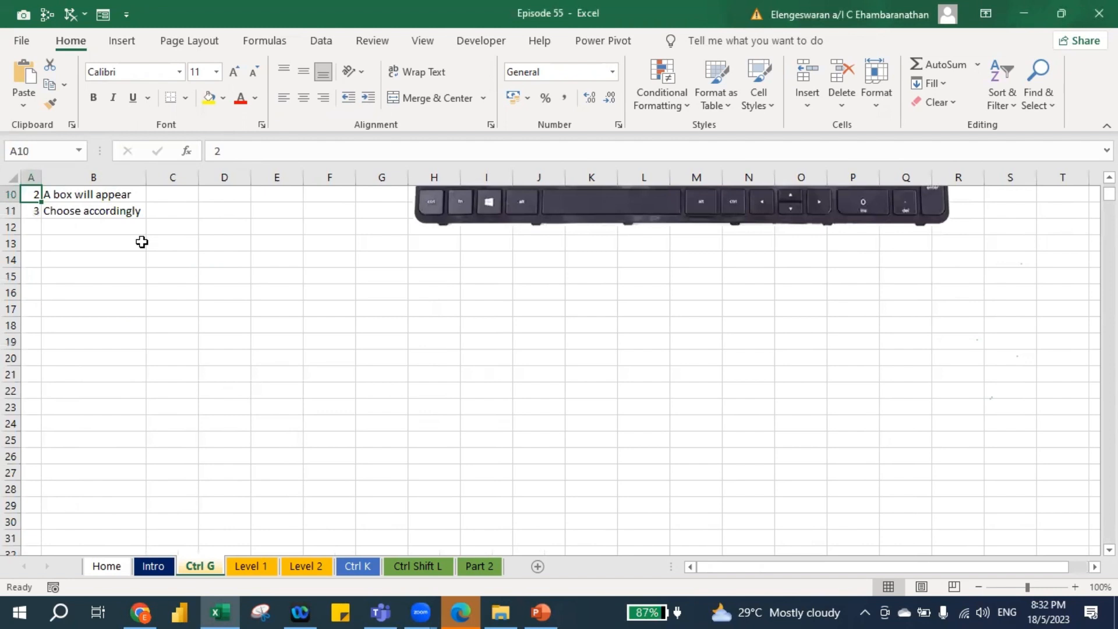
{"action": "scroll", "coordinate": [141, 242], "scroll_direction": "up", "scroll_amount": 3}
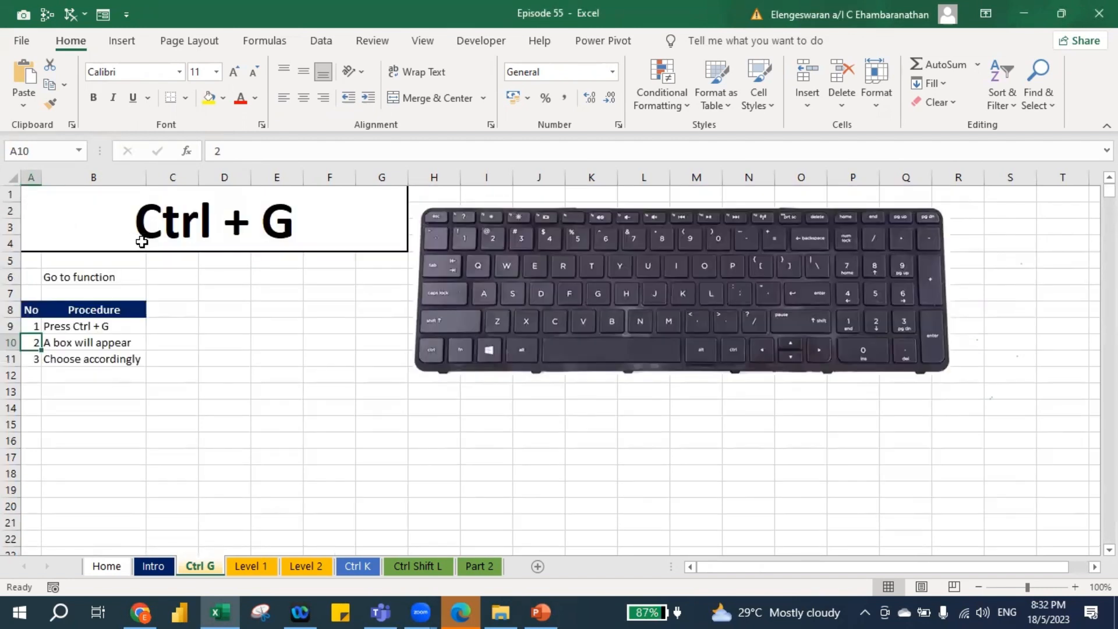
Enter the text "cell A200" in cell E10 beside the procedure table
{"action": "left_click", "coordinate": [72, 291]}
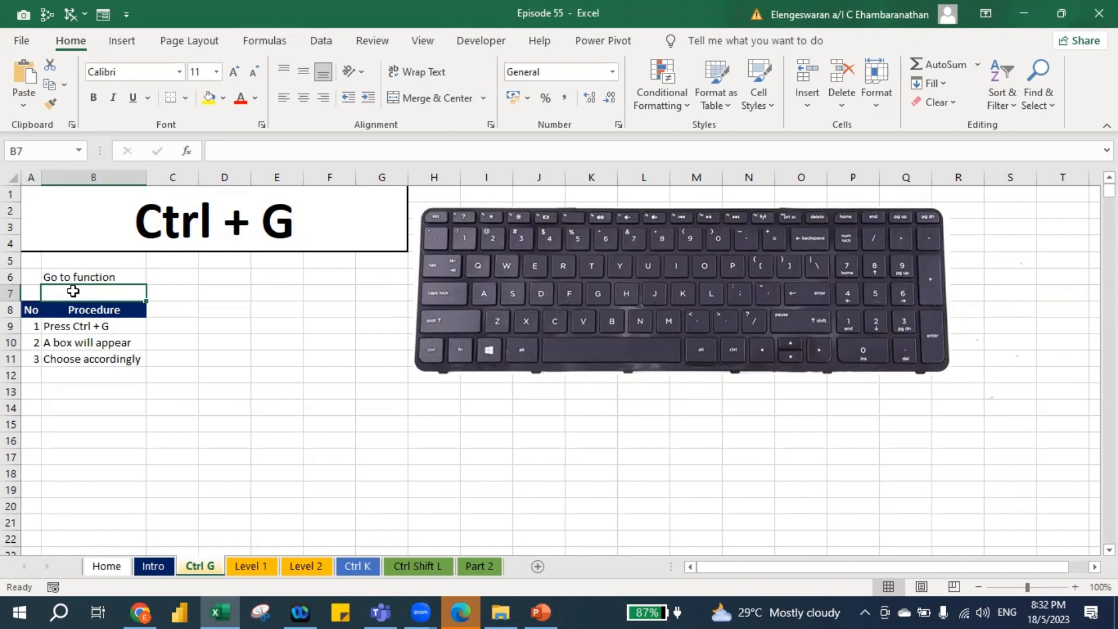
{"action": "left_click", "coordinate": [253, 340]}
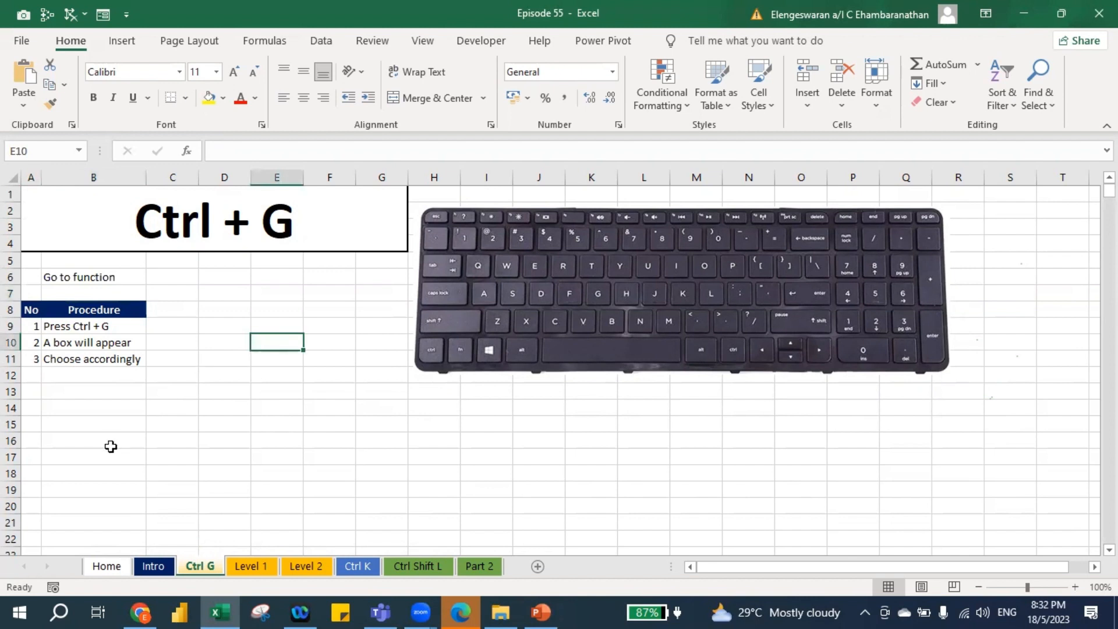
{"action": "type", "text": "cell A2"}
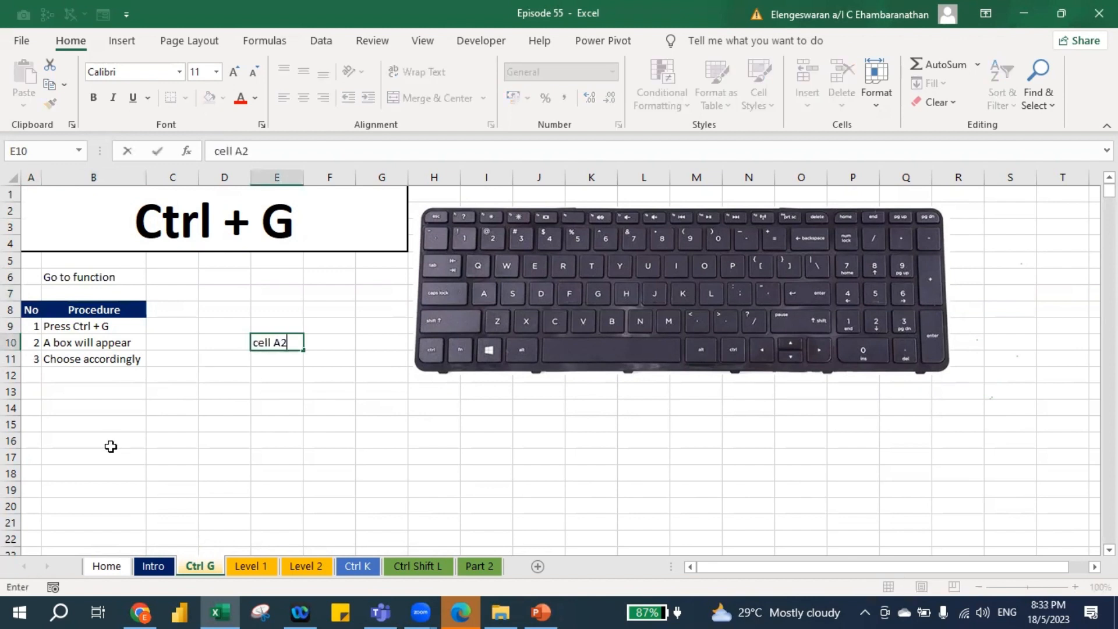
{"action": "type", "text": "00"}
{"action": "key", "text": "Return"}
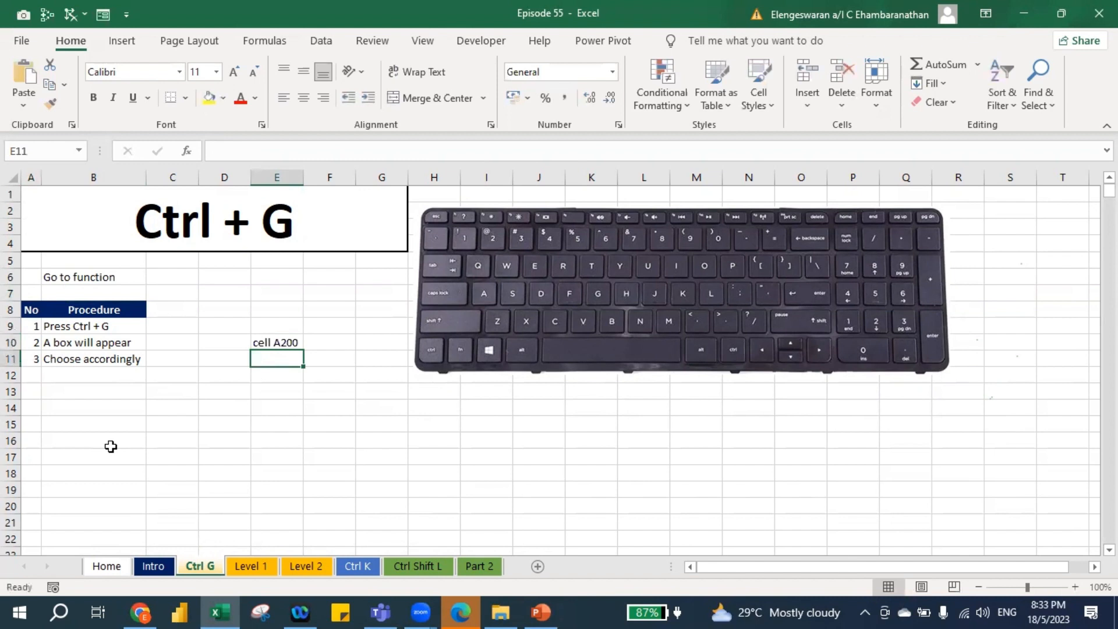
Jump to cell A200 with Go To, and return to cell A1 of the sheet
{"action": "key", "text": "ctrl+g"}
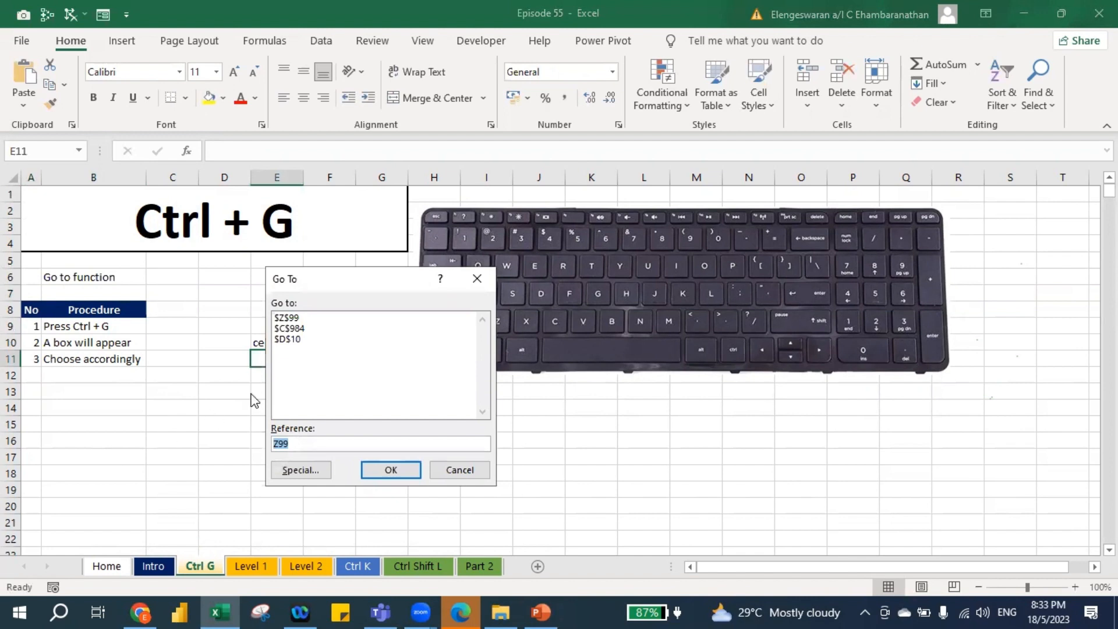
{"action": "left_click_drag", "start_coordinate": [333, 281], "coordinate": [431, 267]}
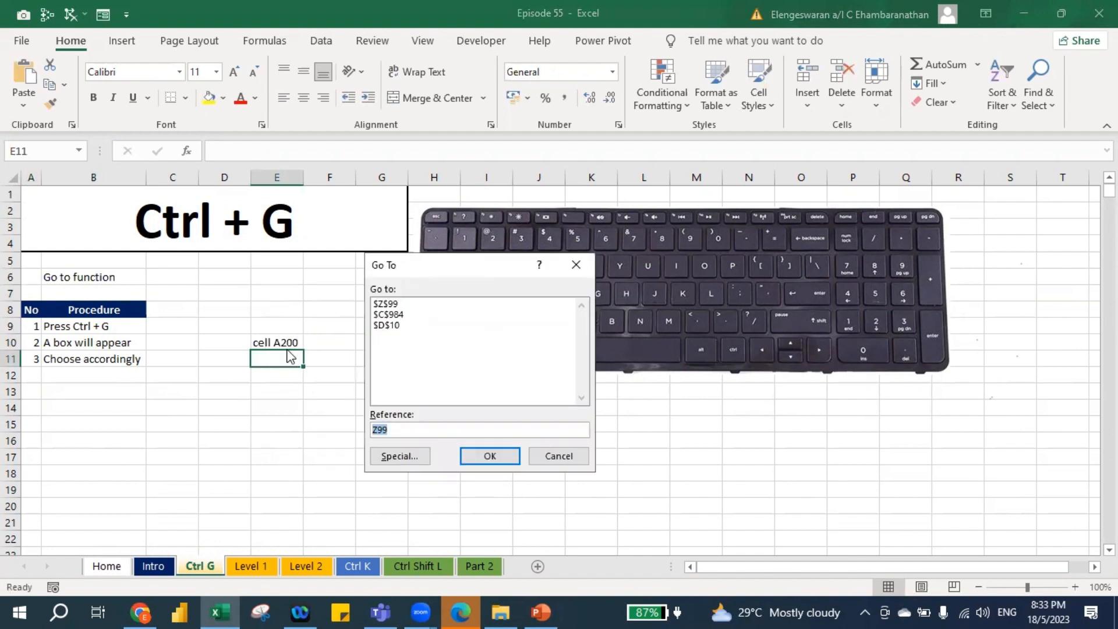
{"action": "key", "text": "BackSpace"}
{"action": "type", "text": "A200"}
{"action": "left_click", "coordinate": [499, 458]}
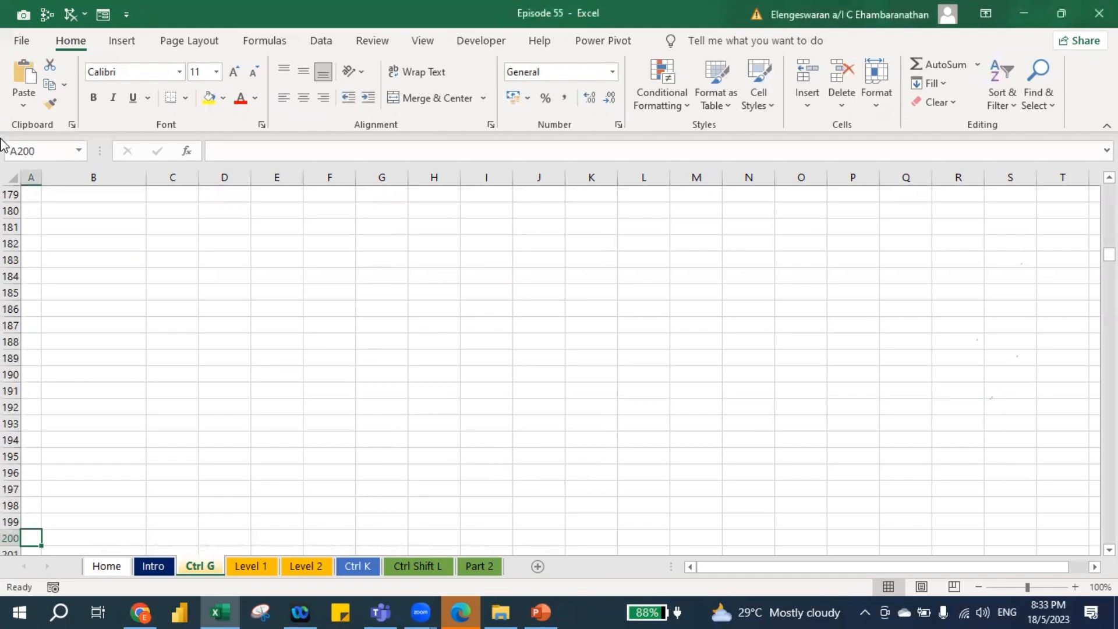
{"action": "key", "text": "ctrl+Home"}
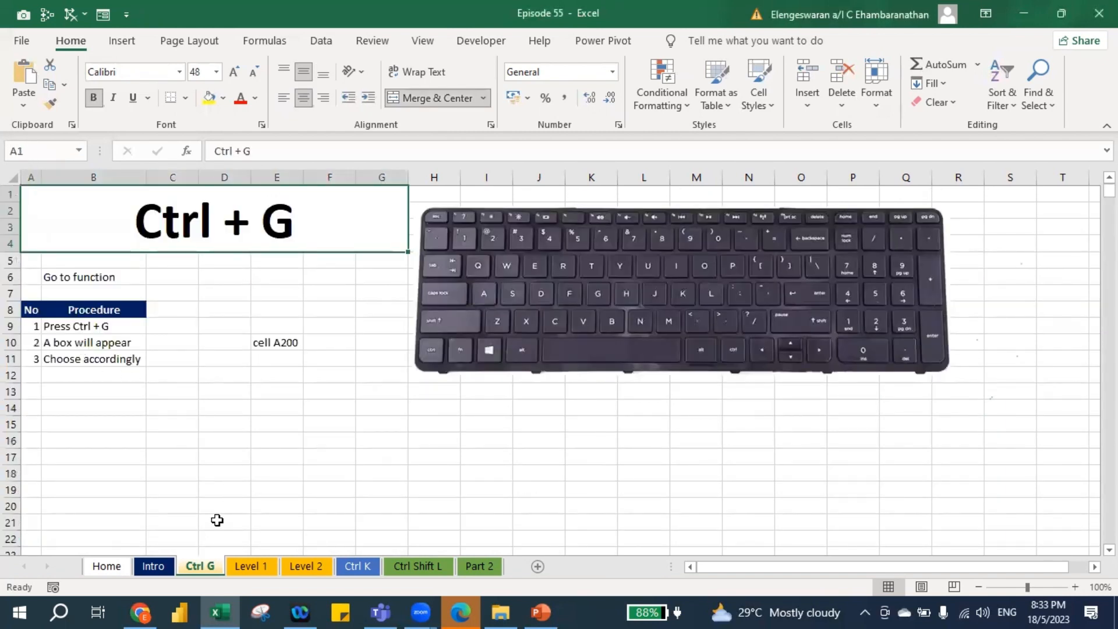
Open the Level 1 sheet and examine the player list and its blank rows in column A
{"action": "left_click", "coordinate": [265, 572]}
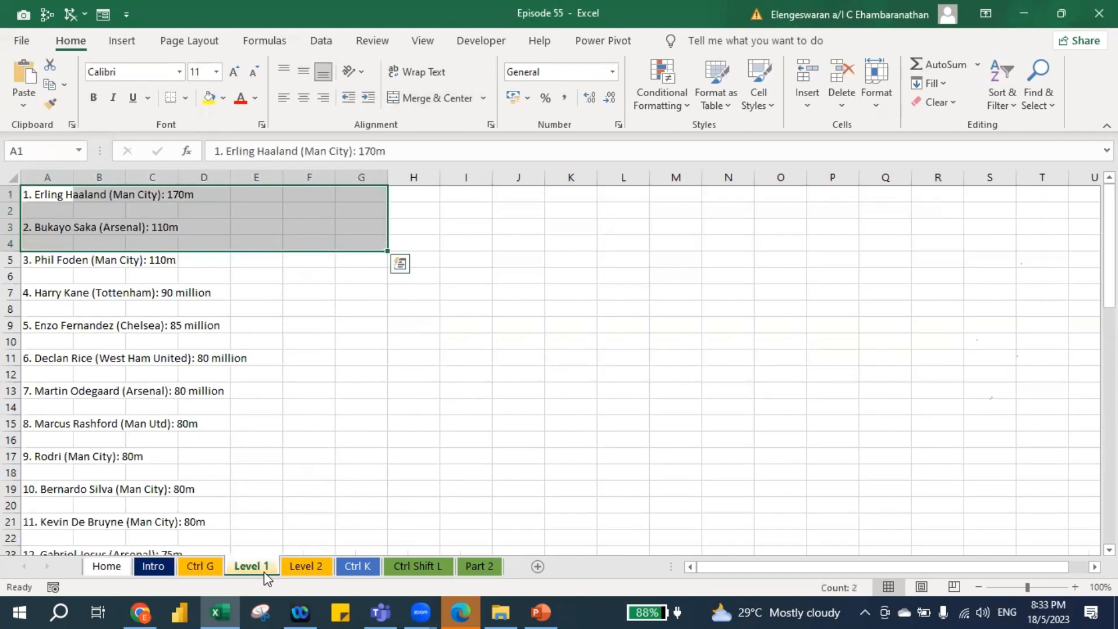
{"action": "left_click", "coordinate": [53, 389]}
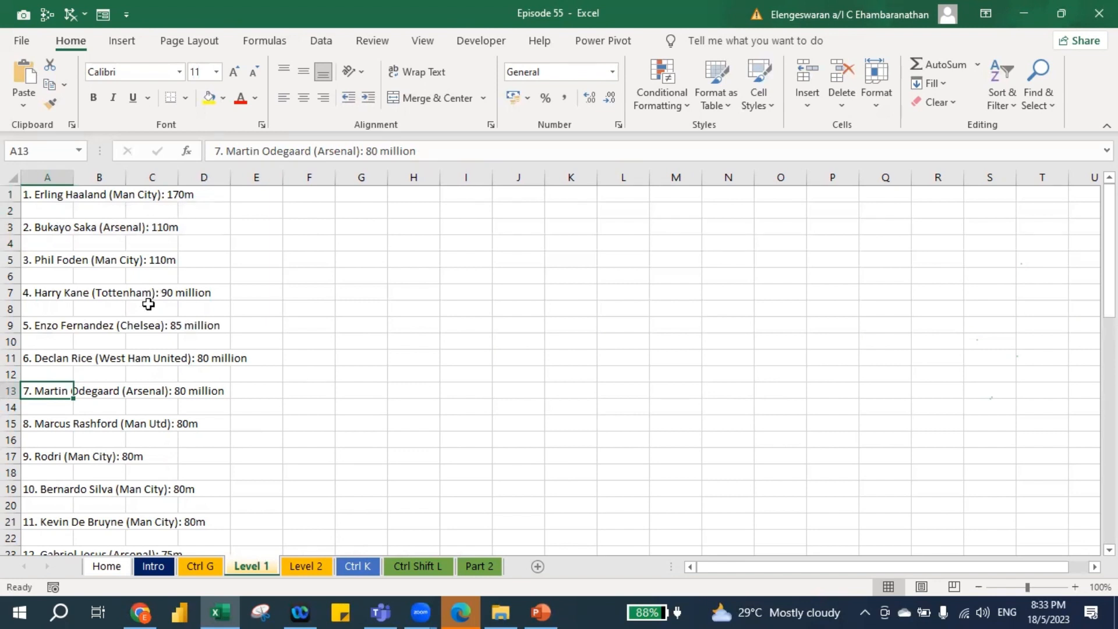
{"action": "left_click", "coordinate": [33, 192]}
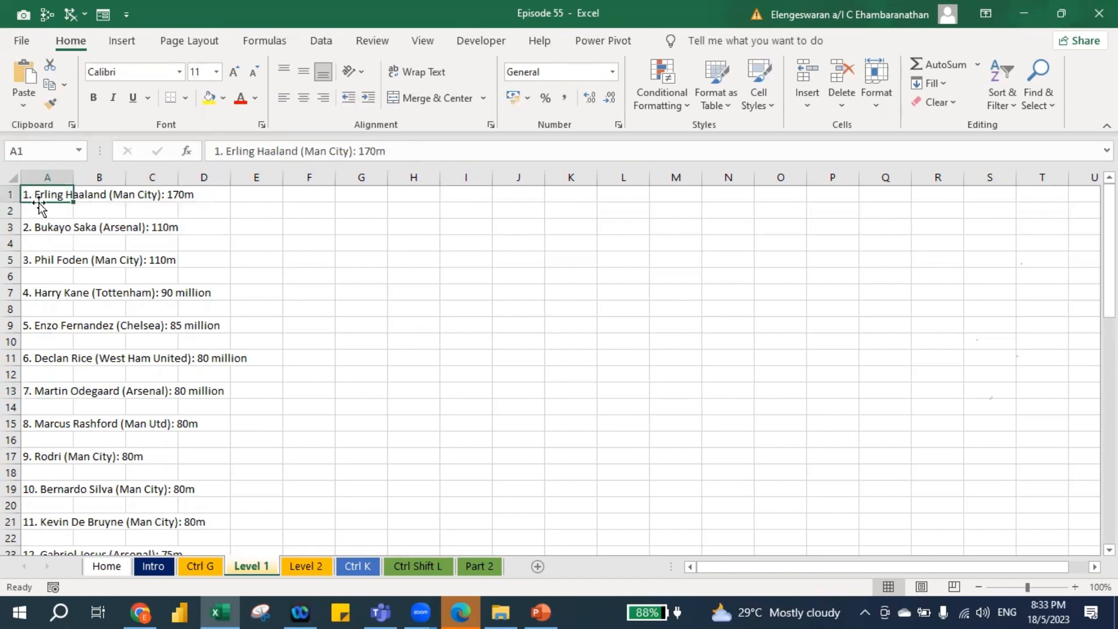
{"action": "key", "text": "Down"}
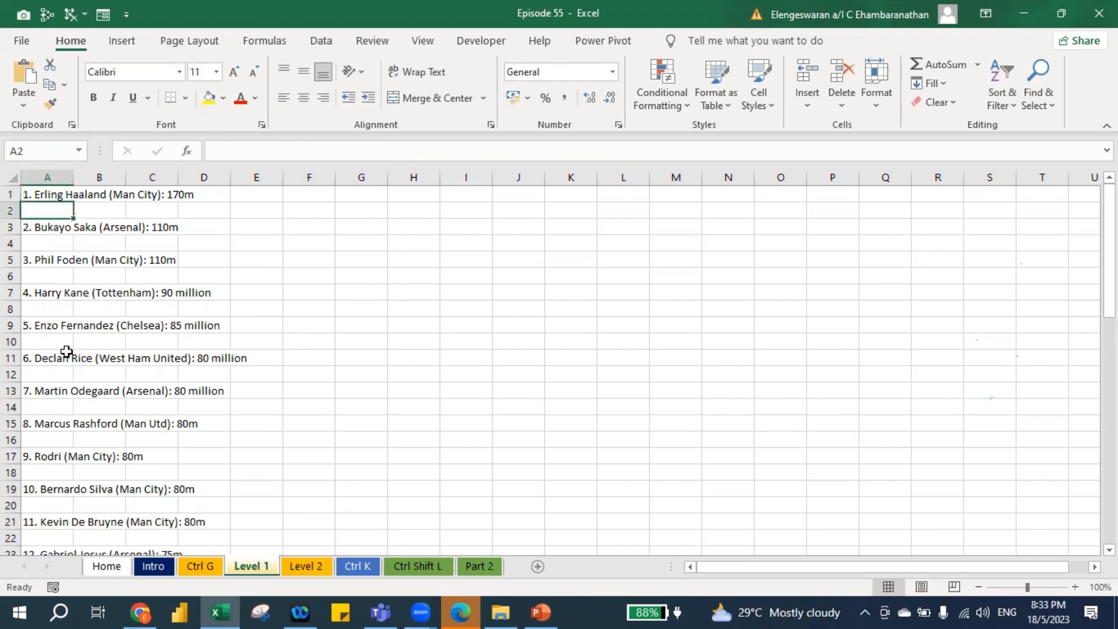
{"action": "key", "text": "Down"}
{"action": "key", "text": "Down"}
{"action": "key", "text": "Down"}
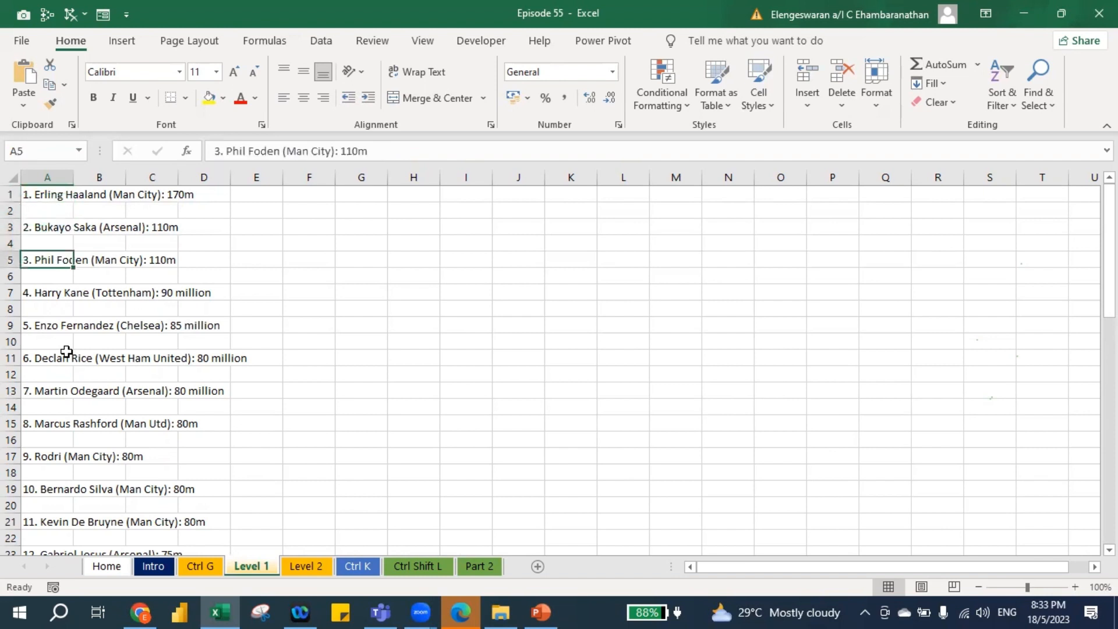
Delete the blank rows separating the first four players, one row at a time, starting with row 2
{"action": "key", "text": "Up"}
{"action": "key", "text": "Up"}
{"action": "key", "text": "Up"}
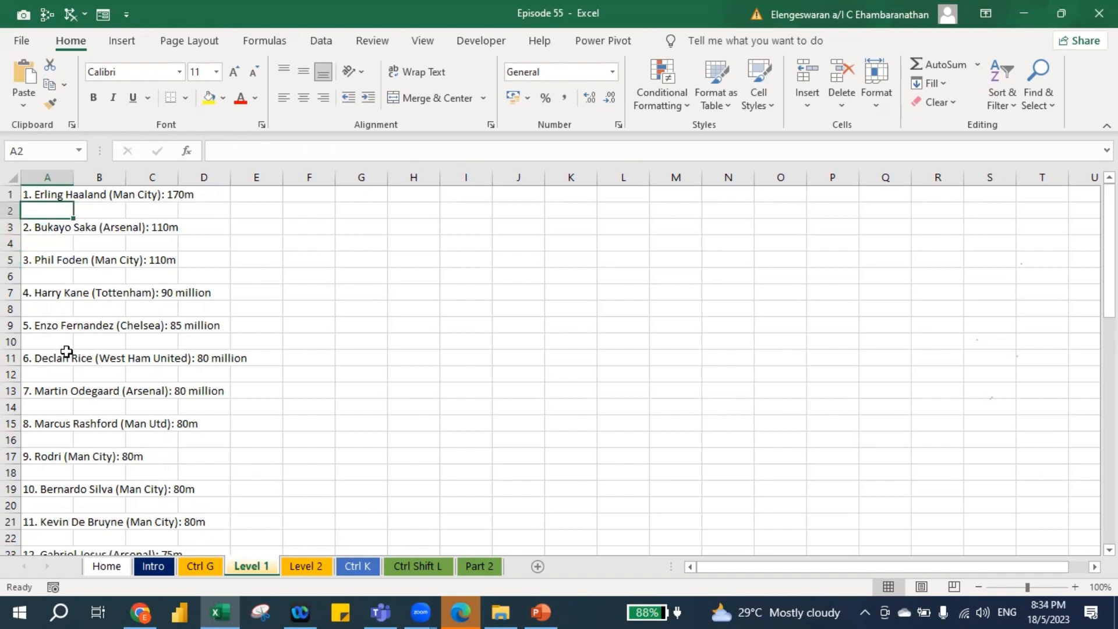
{"action": "key", "text": "shift+space"}
{"action": "key", "text": "ctrl+minus"}
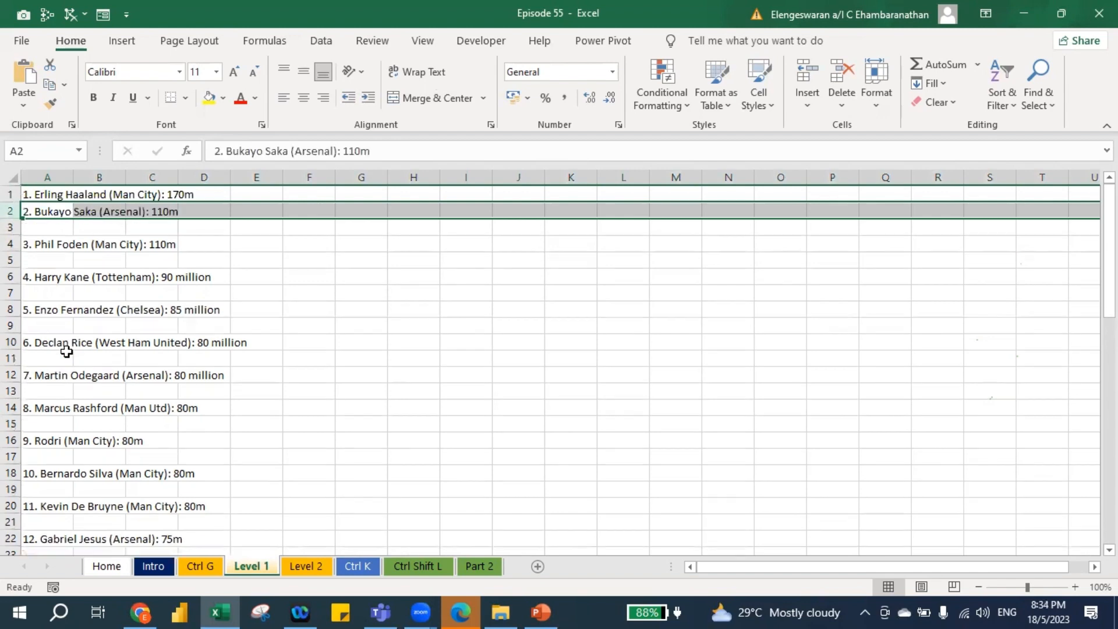
{"action": "key", "text": "Down"}
{"action": "key", "text": "shift+space"}
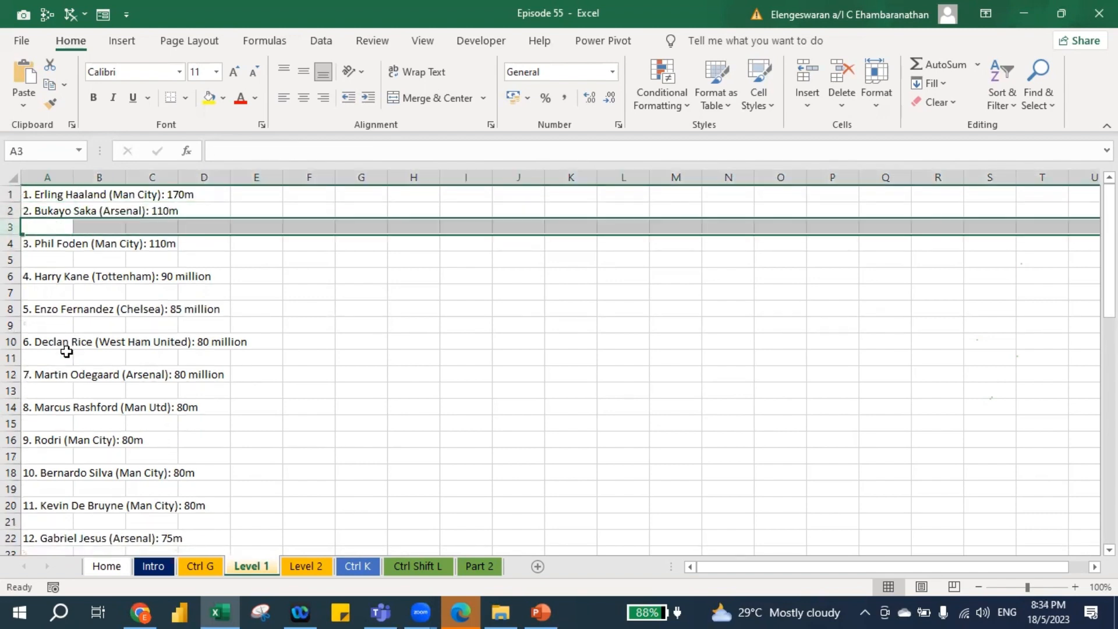
{"action": "key", "text": "ctrl+minus"}
{"action": "key", "text": "Down"}
{"action": "key", "text": "shift+space"}
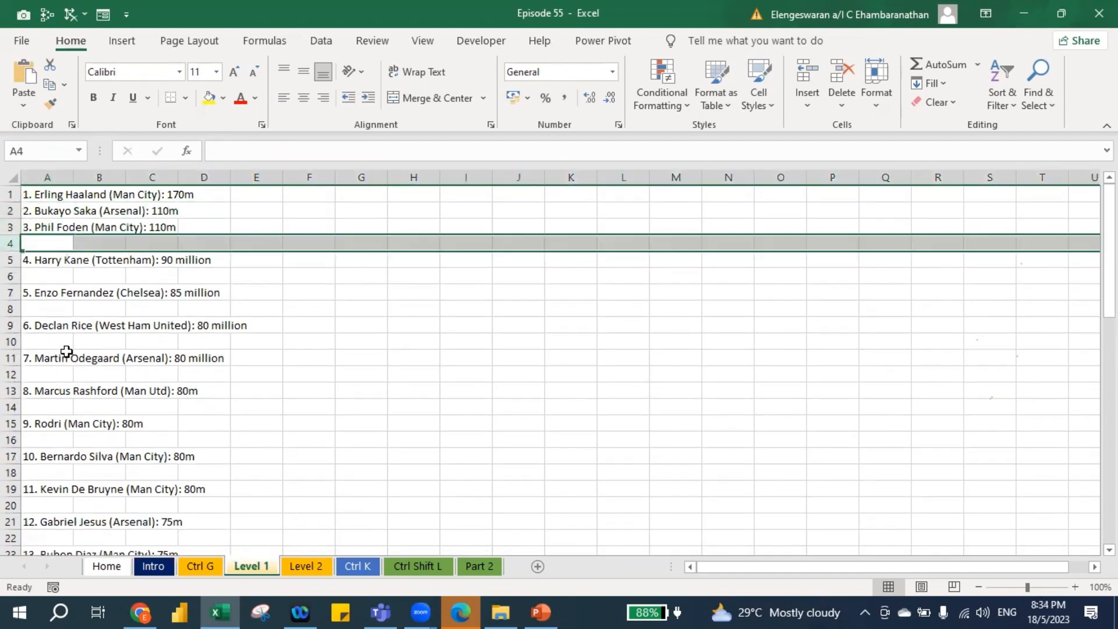
{"action": "key", "text": "ctrl+minus"}
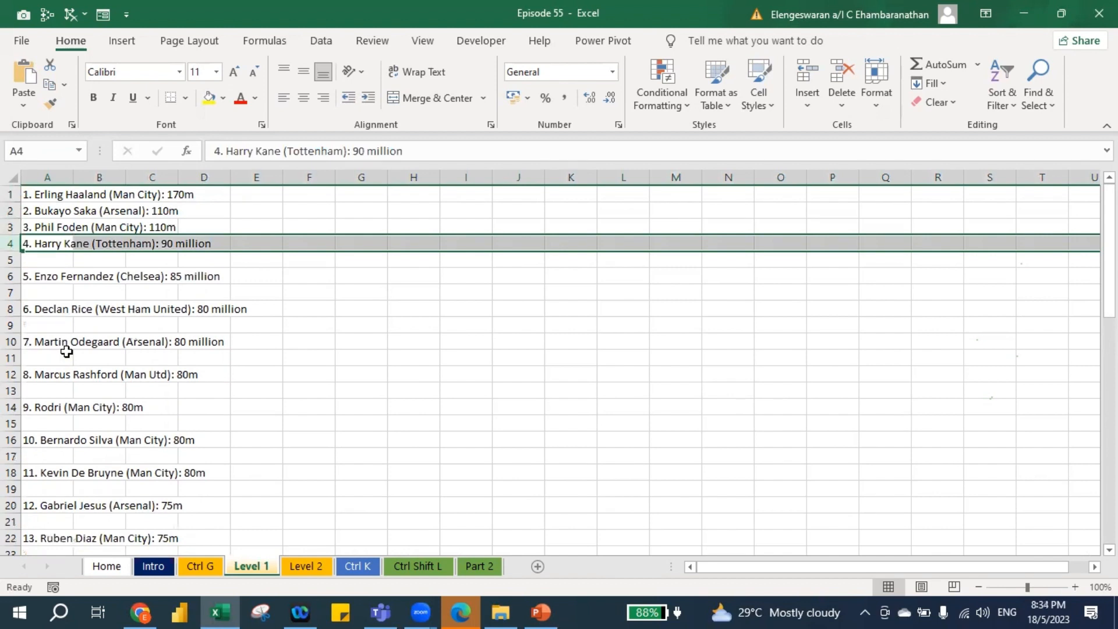
Reinsert the three blank rows between the first four players, working upward from row 4
{"action": "key", "text": "ctrl+shift+plus"}
{"action": "key", "text": "Up"}
{"action": "key", "text": "shift+space"}
{"action": "key", "text": "ctrl+shift+plus"}
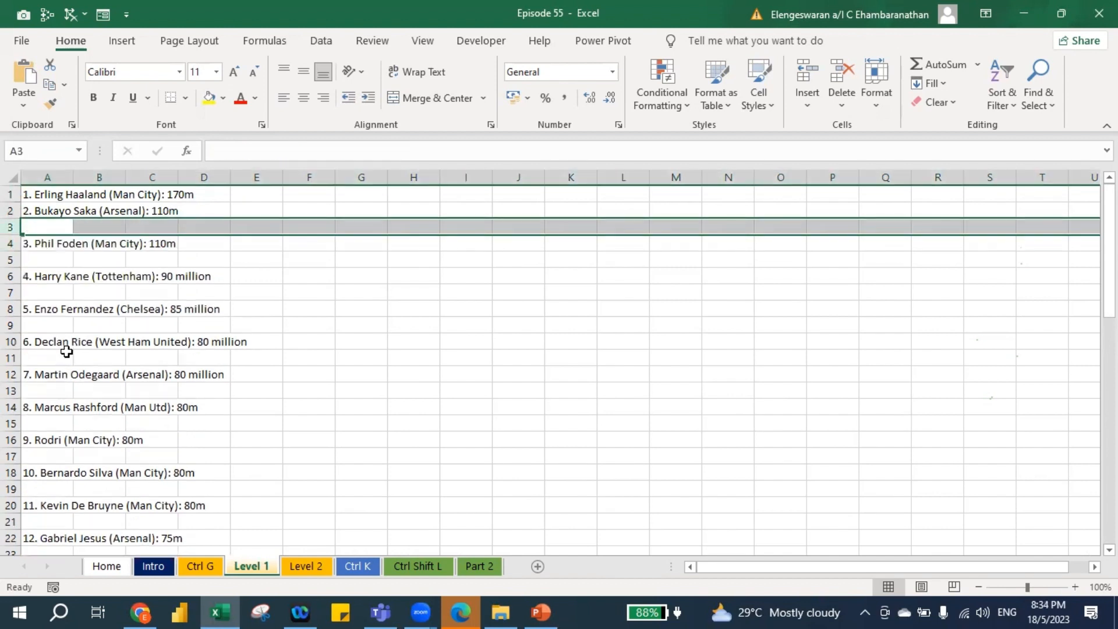
{"action": "key", "text": "Up"}
{"action": "key", "text": "shift+space"}
{"action": "key", "text": "ctrl+shift+plus"}
Start a procedure list beside the player data with 1 in cell G2 and "Press Ctrl G" in H2
{"action": "key", "text": "Up"}
{"action": "key", "text": "Right"}
{"action": "key", "text": "Right"}
{"action": "key", "text": "Right"}
{"action": "key", "text": "Right"}
{"action": "key", "text": "Right"}
{"action": "key", "text": "Right"}
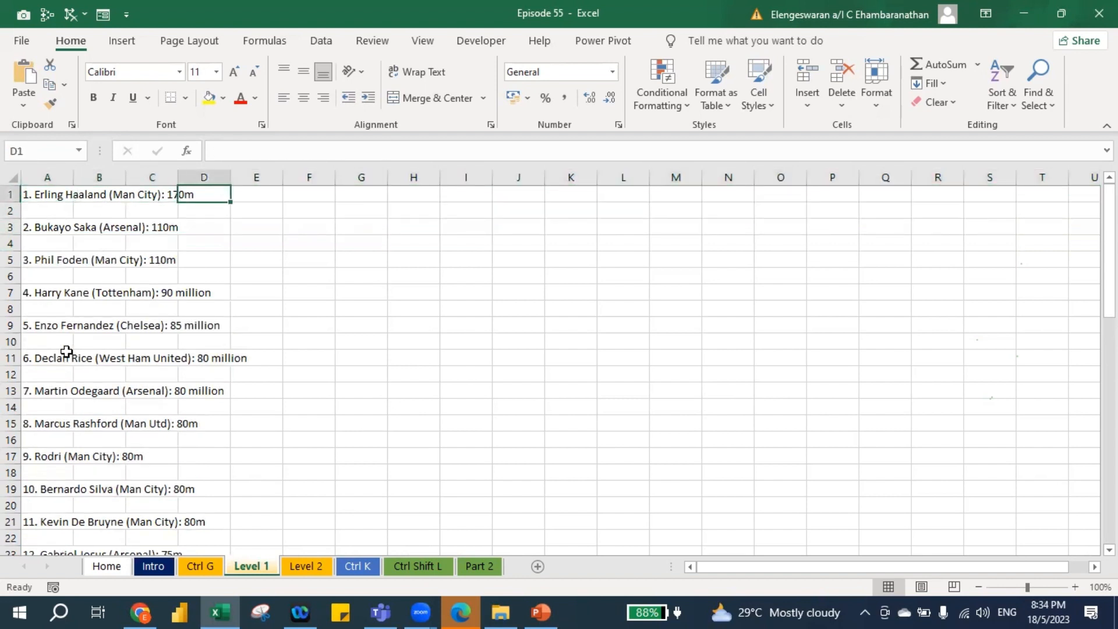
{"action": "key", "text": "Down"}
{"action": "type", "text": "1"}
{"action": "key", "text": "Tab"}
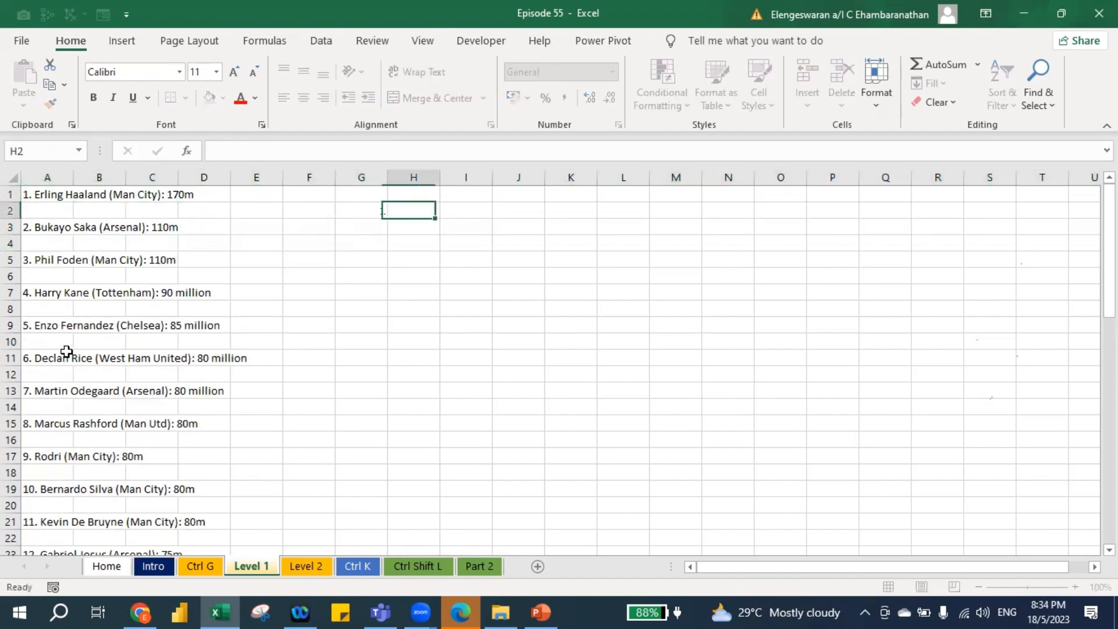
{"action": "type", "text": "pRESS Ctrl G"}
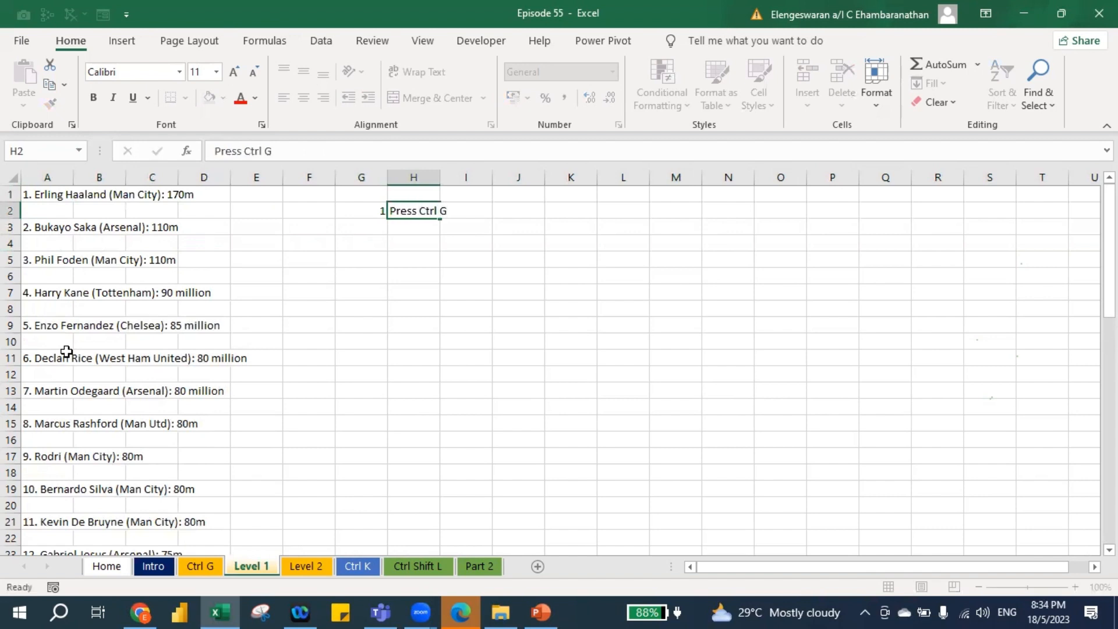
Add procedure entry 2 in G3 with the text "A box will appear" in H3
{"action": "key", "text": "Return"}
{"action": "type", "text": "2"}
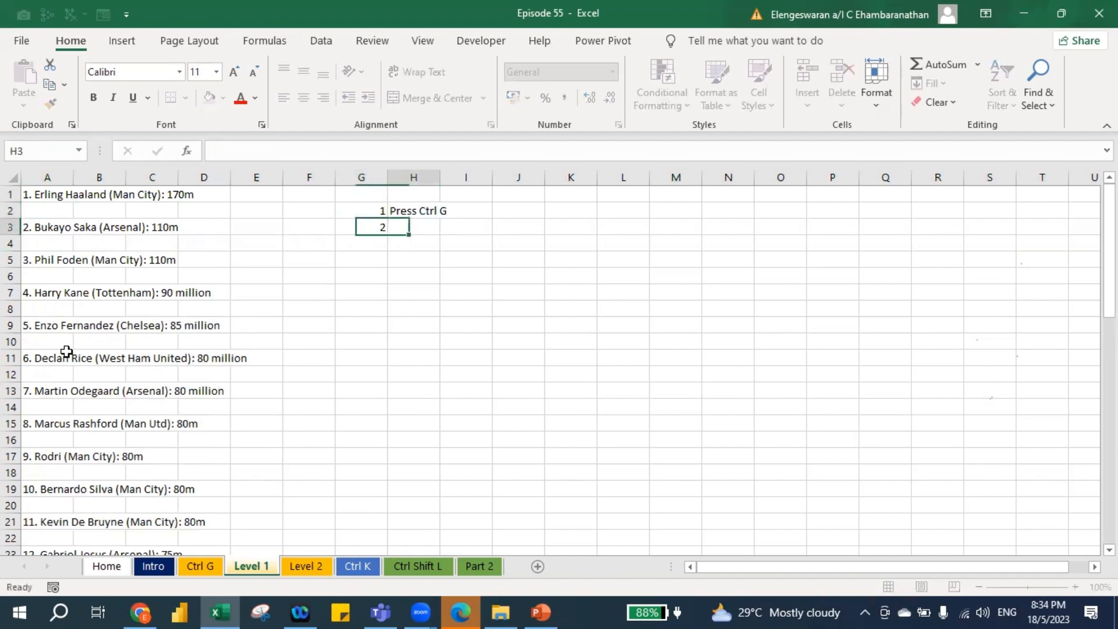
{"action": "key", "text": "Tab"}
{"action": "type", "text": "a BOX WILL"}
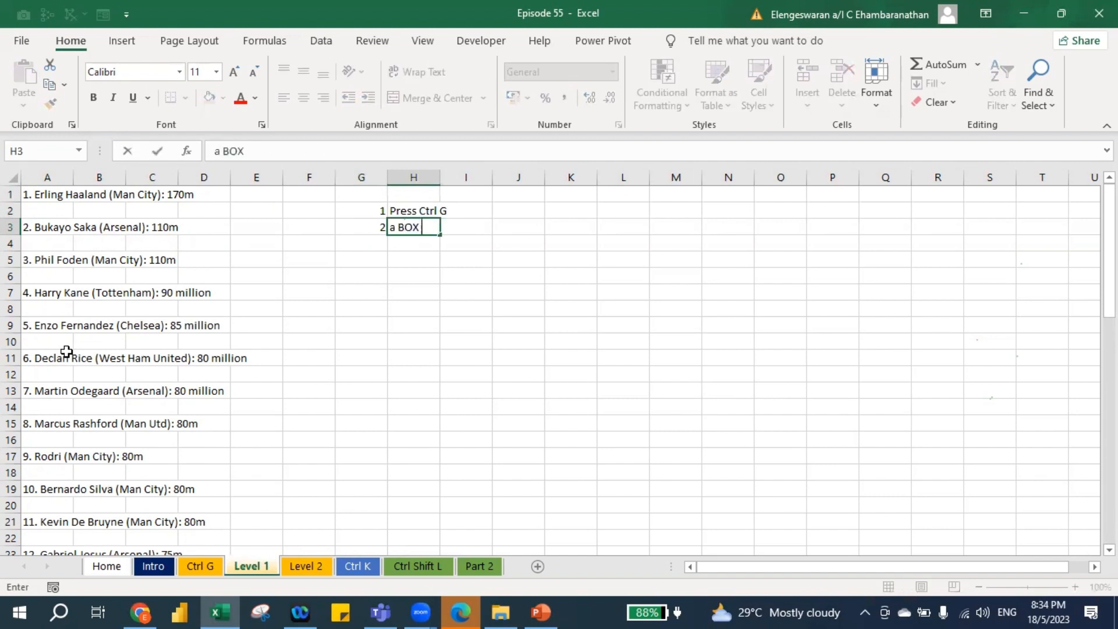
{"action": "key", "text": "BackSpace"}
{"action": "key", "text": "BackSpace"}
{"action": "key", "text": "BackSpace"}
{"action": "key", "text": "BackSpace"}
{"action": "key", "text": "BackSpace"}
{"action": "key", "text": "BackSpace"}
{"action": "key", "text": "BackSpace"}
{"action": "key", "text": "BackSpace"}
{"action": "key", "text": "BackSpace"}
{"action": "key", "text": "BackSpace"}
{"action": "type", "text": "A box will appear"}
{"action": "key", "text": "Return"}
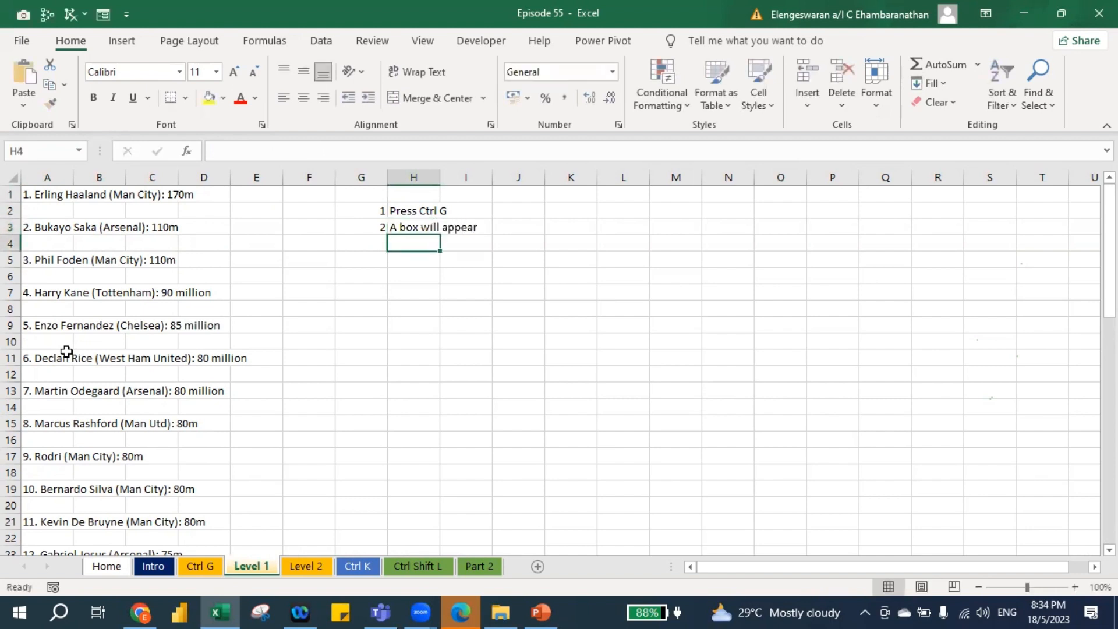
Add procedure entry 3 in G4 with the text "select special" in H4
{"action": "key", "text": "Left"}
{"action": "type", "text": "3"}
{"action": "key", "text": "Right"}
{"action": "type", "text": "sele"}
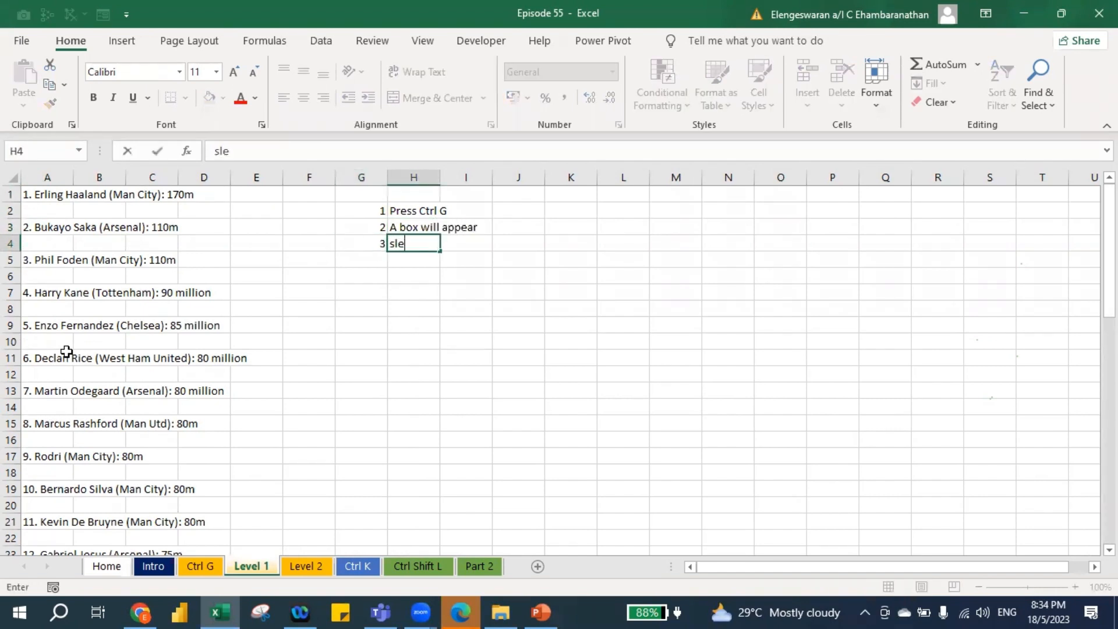
{"action": "key", "text": "BackSpace"}
{"action": "key", "text": "BackSpace"}
{"action": "type", "text": "elect special"}
{"action": "key", "text": "Return"}
Add procedure entry 4 in G5 with the text "click blank" in H5
{"action": "key", "text": "Left"}
{"action": "type", "text": "4"}
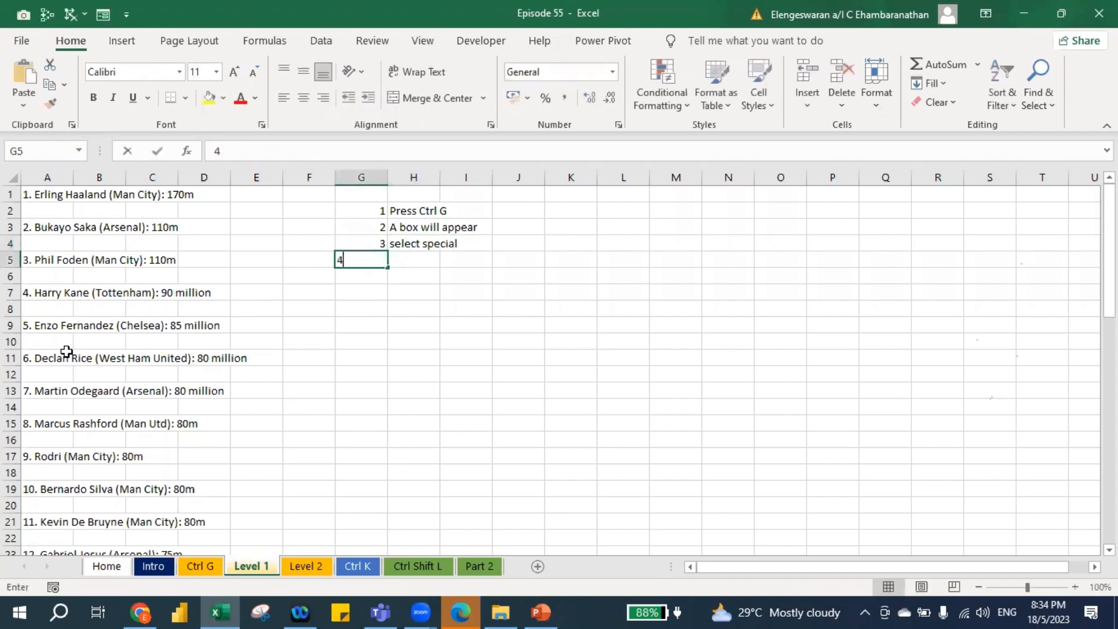
{"action": "key", "text": "Right"}
{"action": "type", "text": "click blank"}
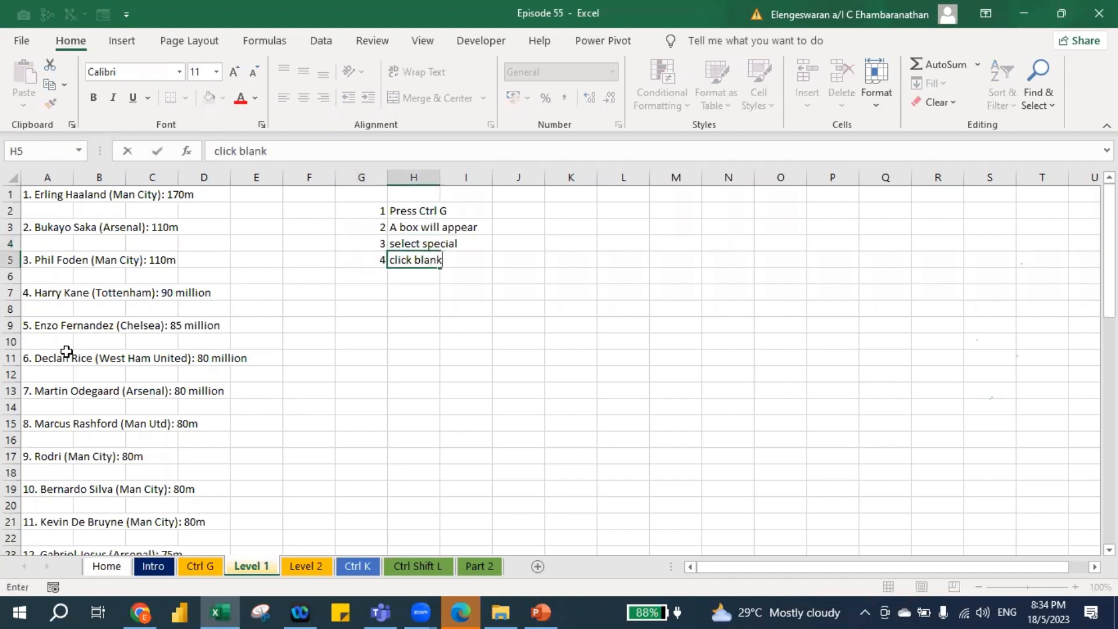
{"action": "key", "text": "Return"}
{"action": "key", "text": "Up"}
{"action": "key", "text": "Left"}
{"action": "key", "text": "Left"}
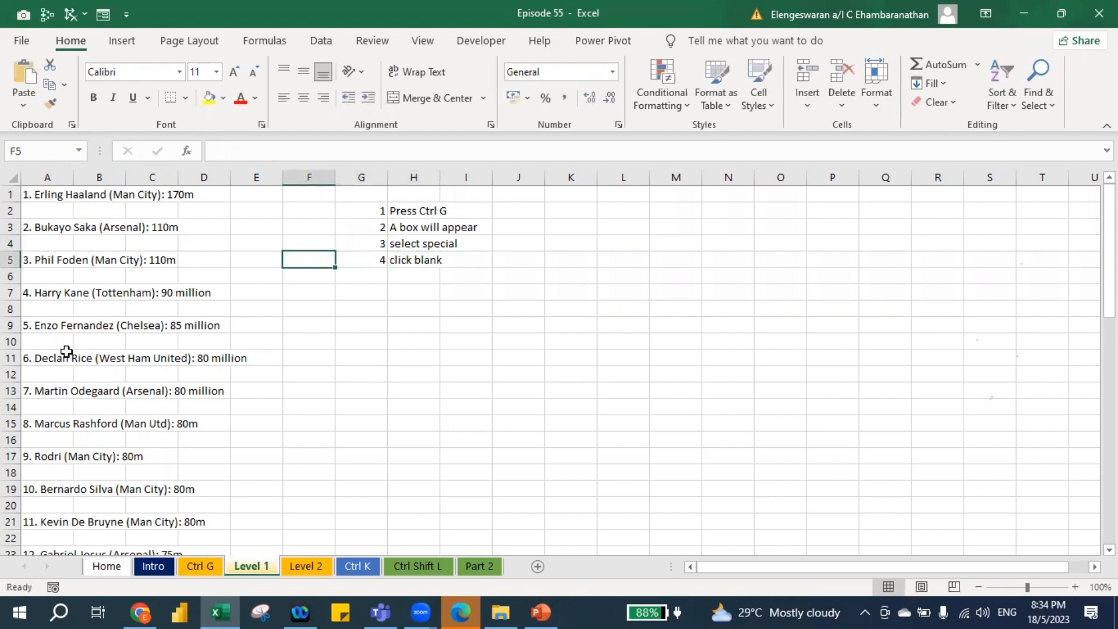
{"action": "key", "text": "ctrl+g"}
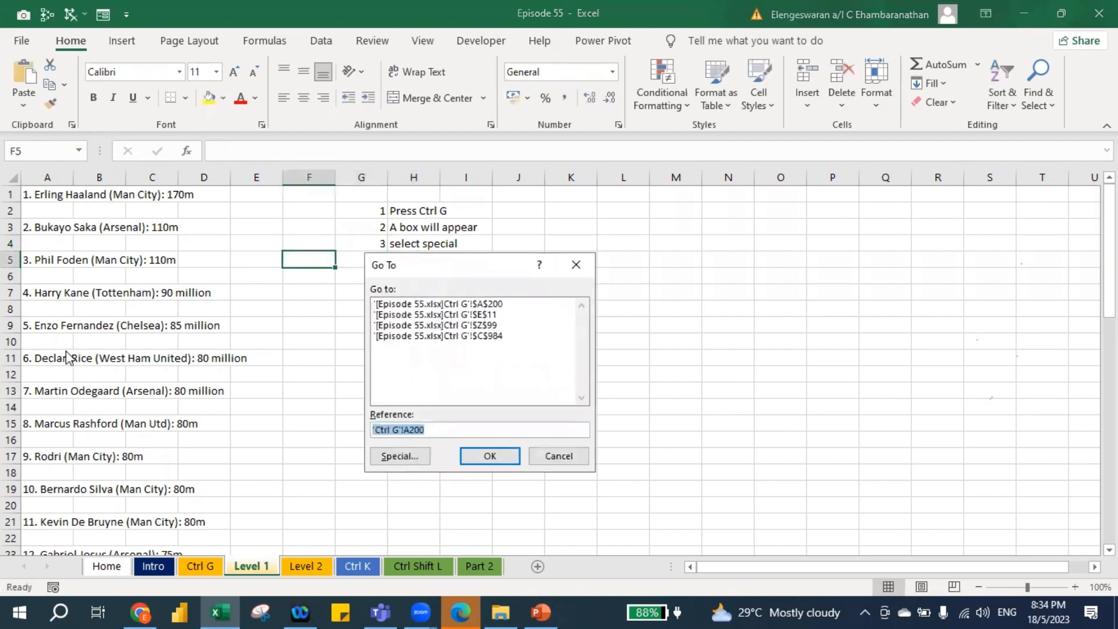
{"action": "left_click_drag", "start_coordinate": [391, 265], "coordinate": [78, 207]}
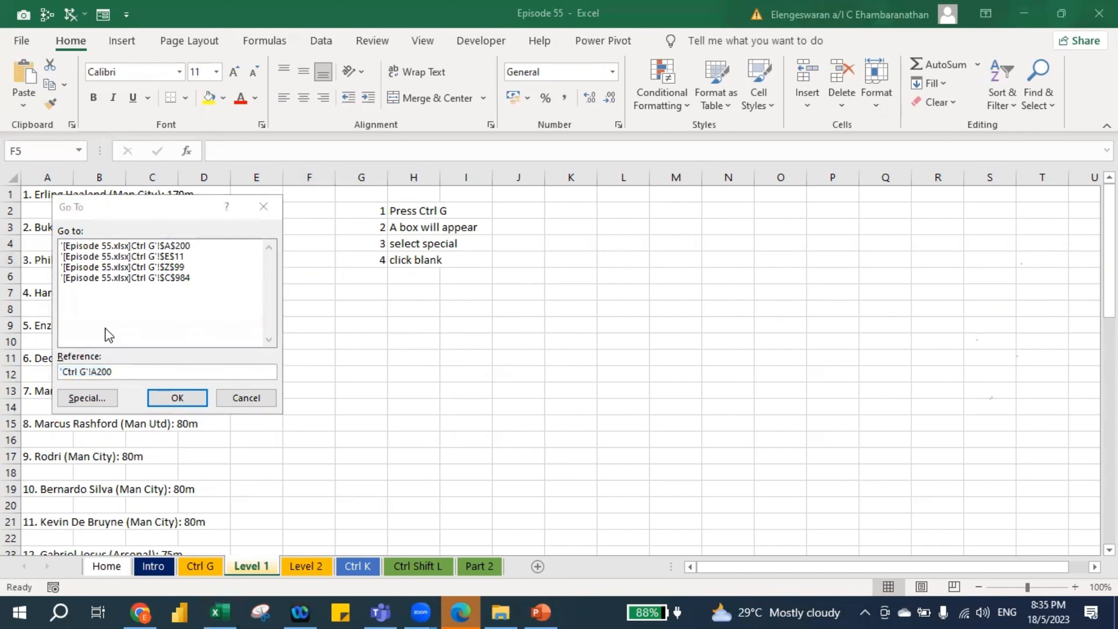
{"action": "left_click", "coordinate": [117, 209]}
{"action": "left_click", "coordinate": [87, 397]}
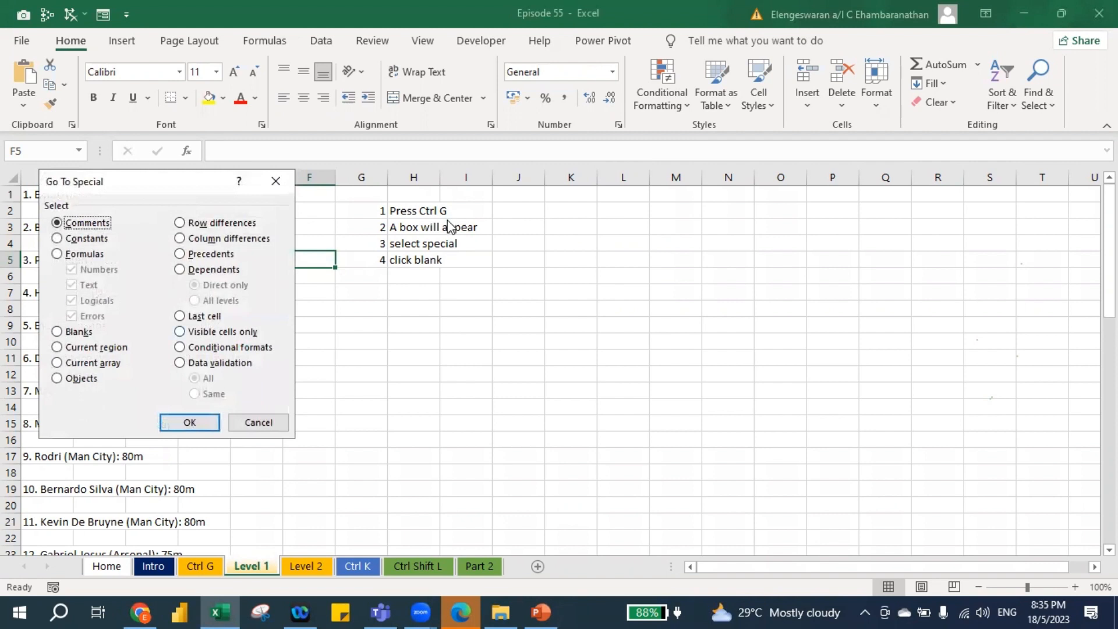
{"action": "left_click", "coordinate": [57, 331]}
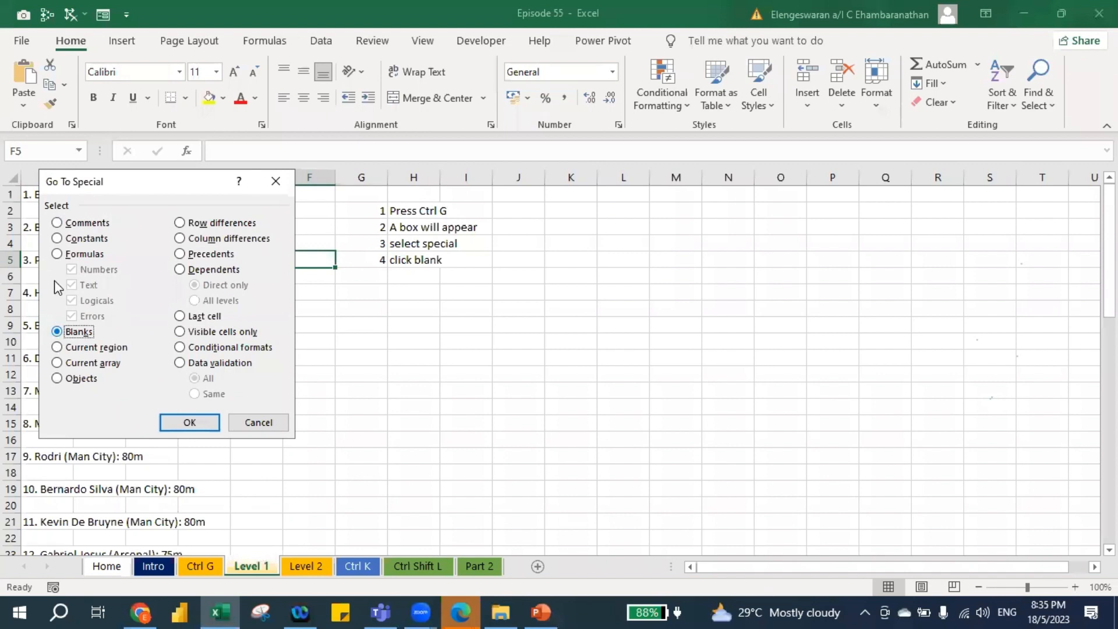
{"action": "left_click", "coordinate": [276, 181]}
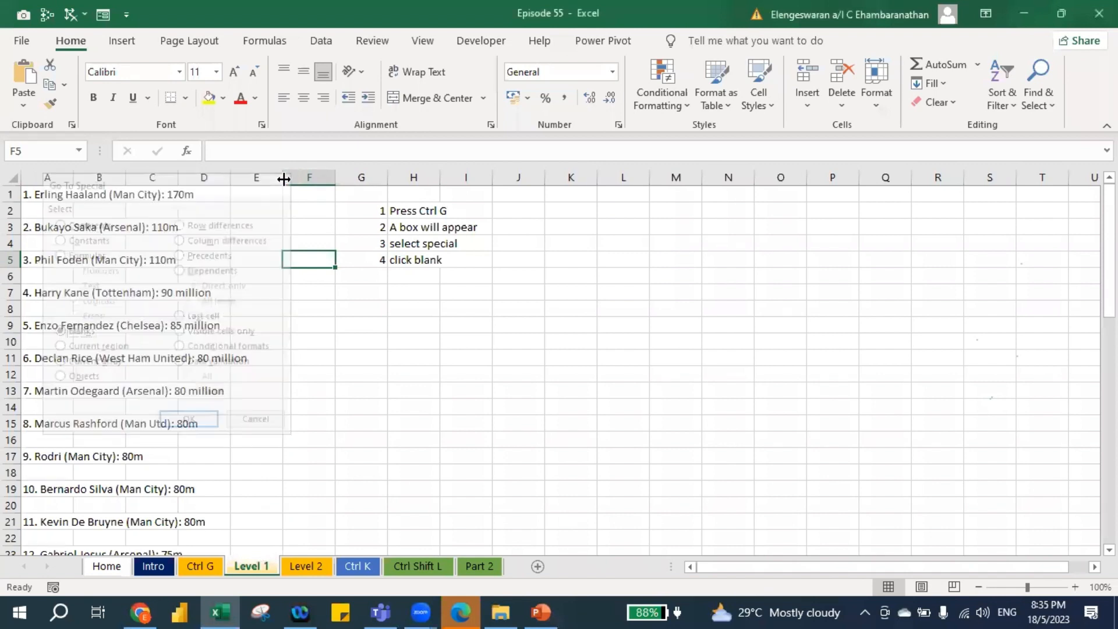
{"action": "left_click_drag", "start_coordinate": [369, 212], "coordinate": [440, 261]}
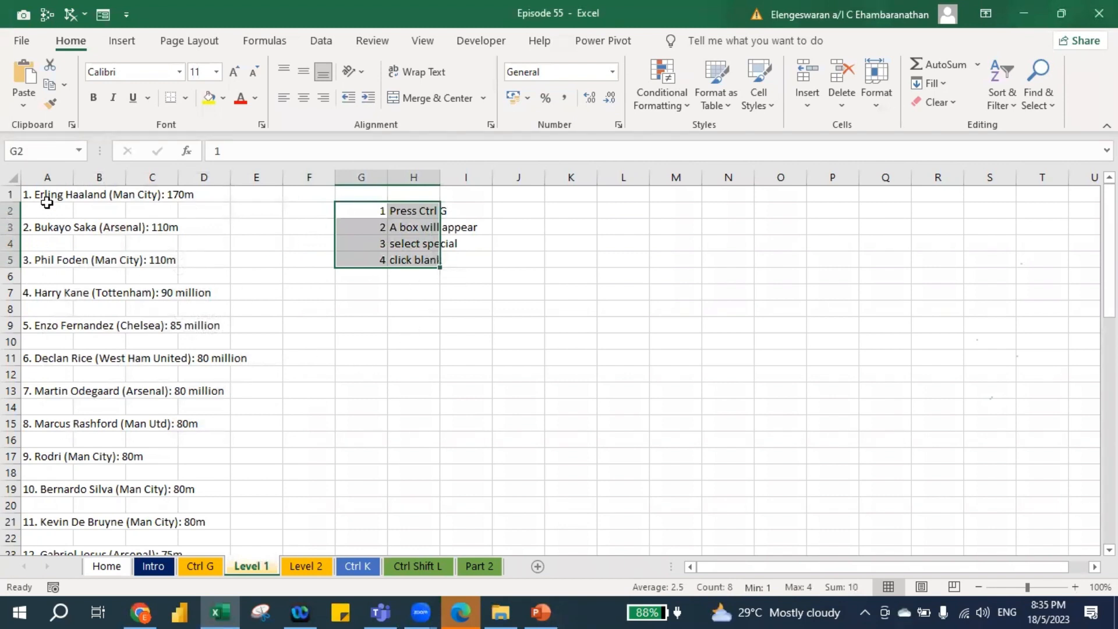
Select all blank cells in column A with Go To Special and delete them, shifting the cells up
{"action": "left_click", "coordinate": [38, 173]}
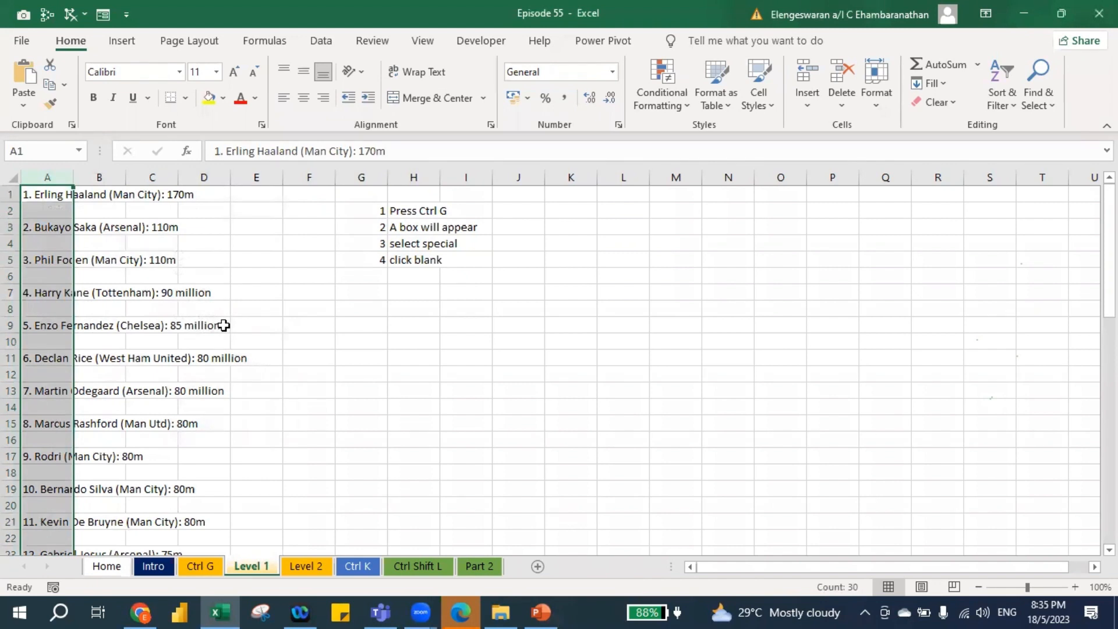
{"action": "key", "text": "ctrl+g"}
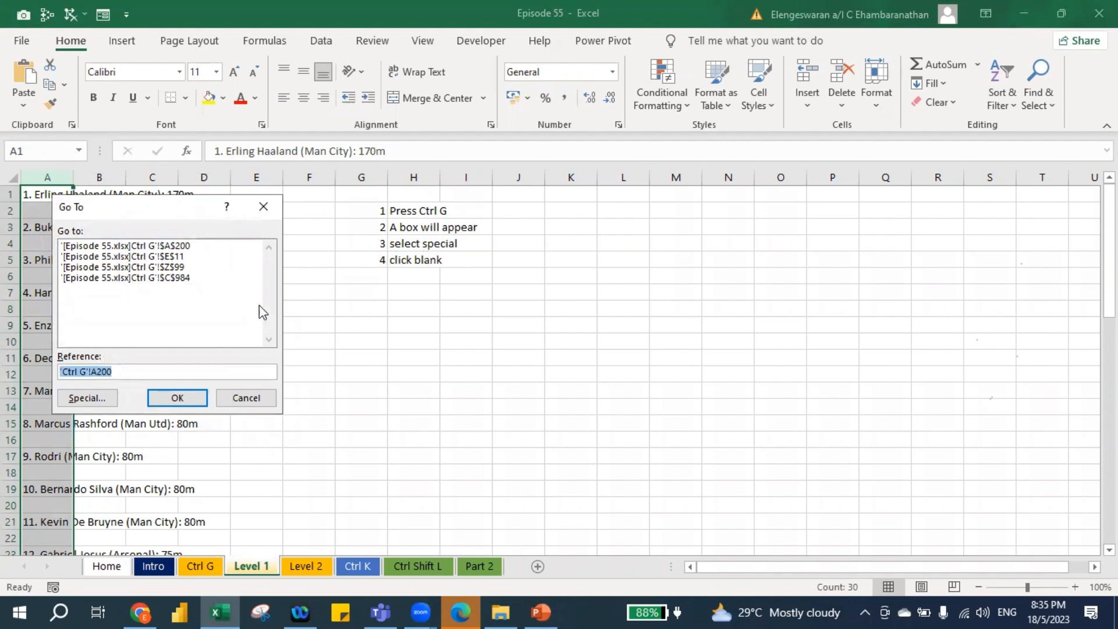
{"action": "left_click", "coordinate": [89, 398]}
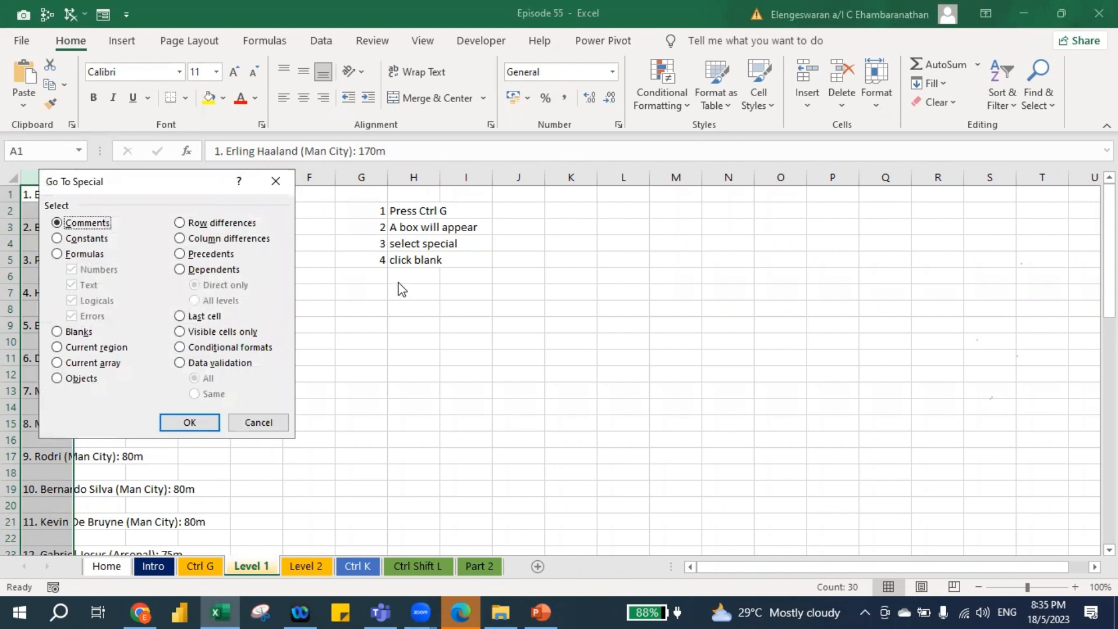
{"action": "left_click", "coordinate": [57, 335]}
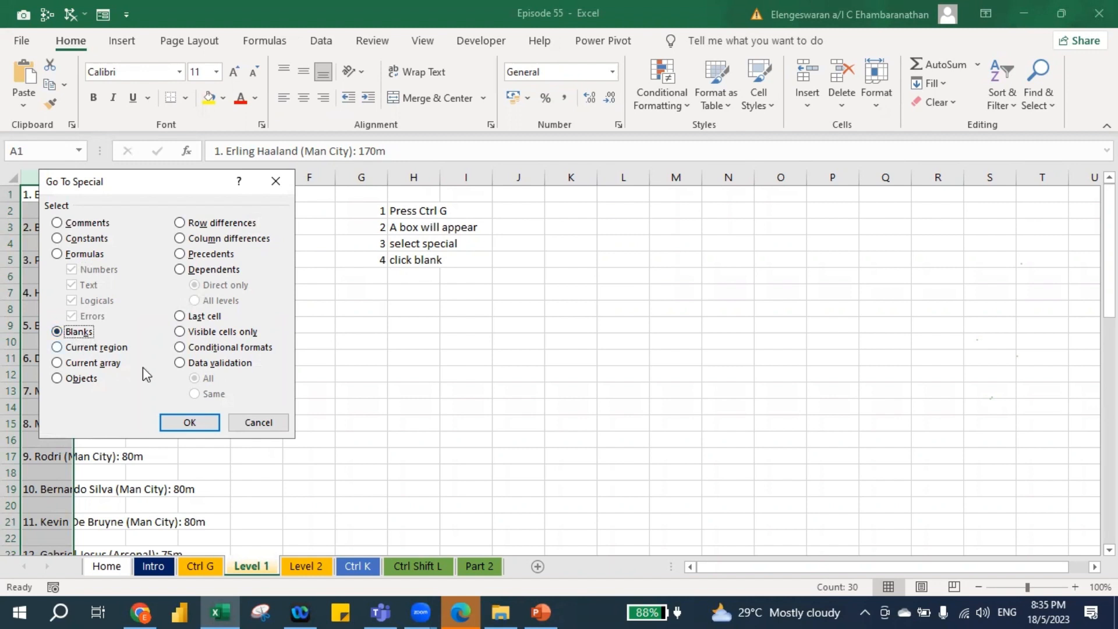
{"action": "left_click", "coordinate": [190, 422]}
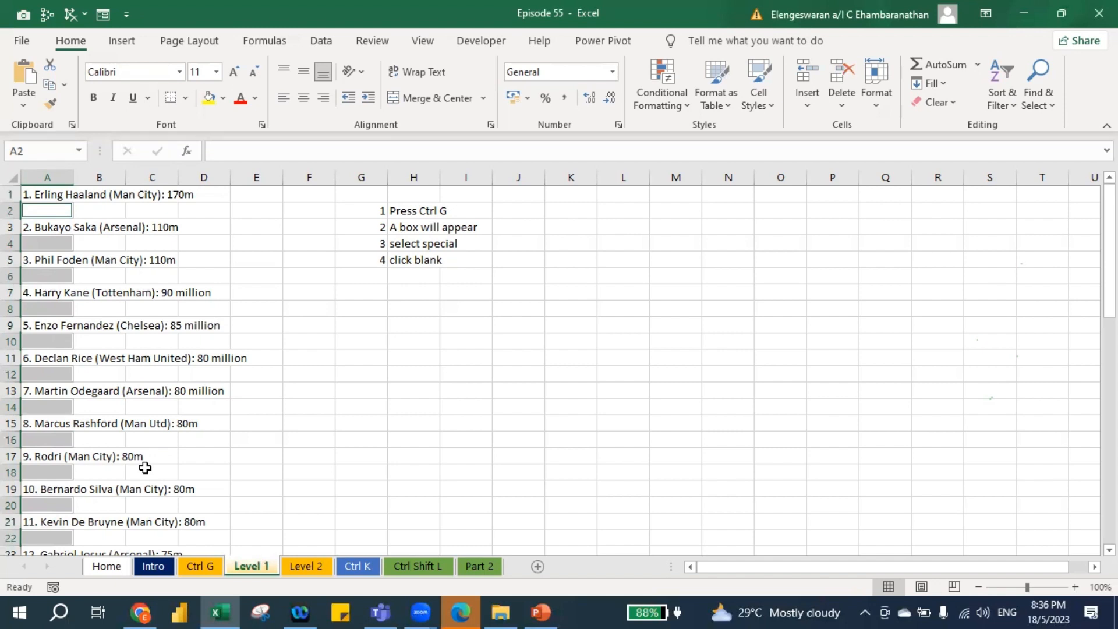
{"action": "key", "text": "ctrl+minus"}
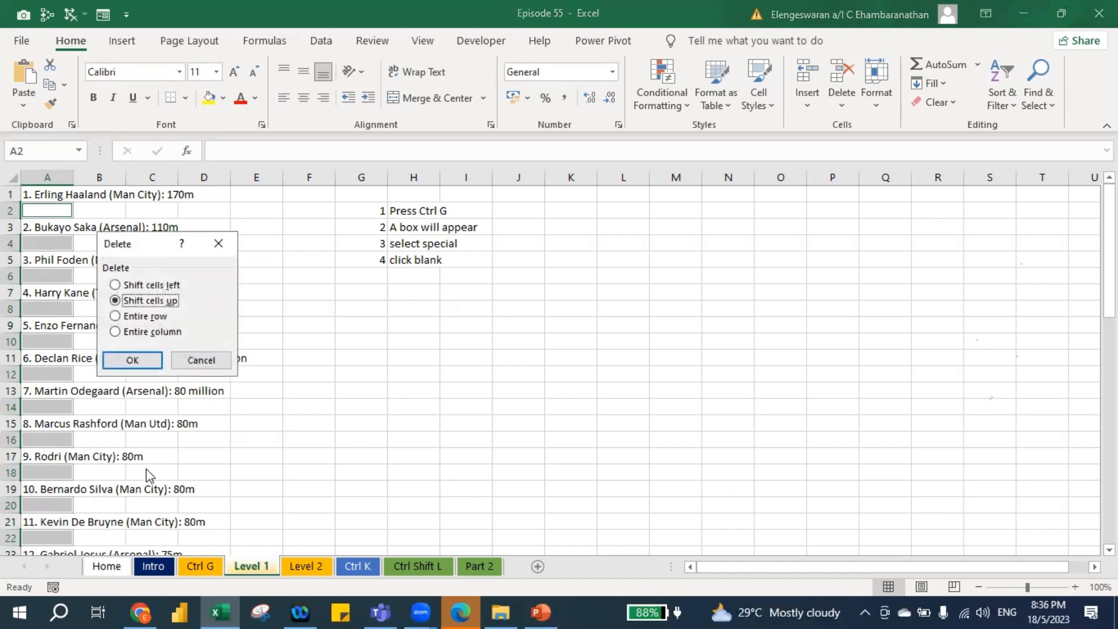
{"action": "left_click", "coordinate": [132, 360]}
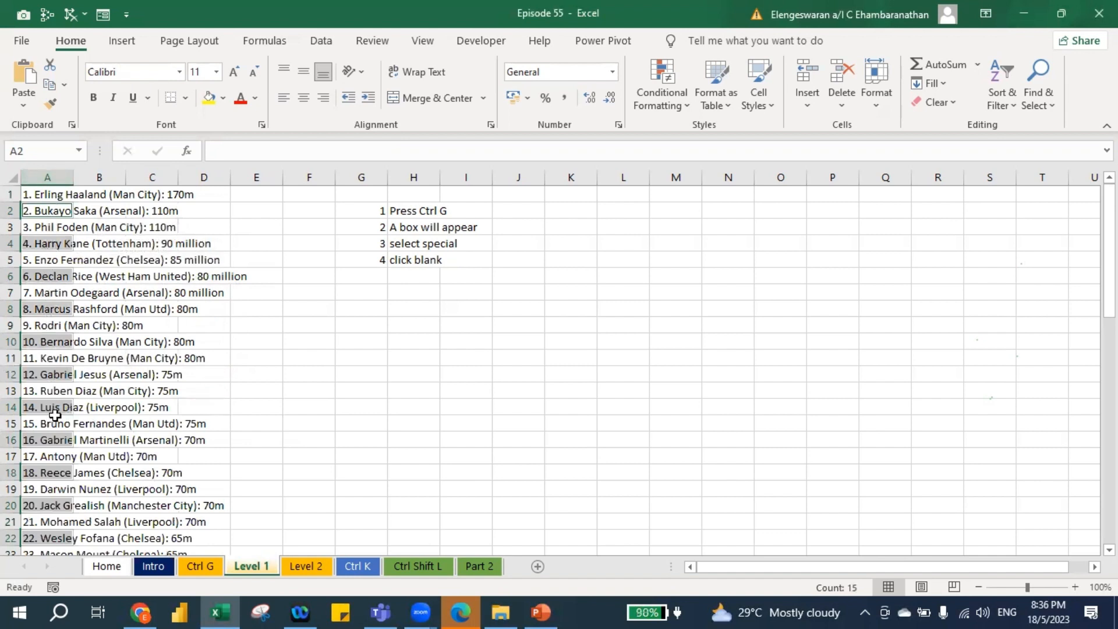
Undo the deletion of the blank cells in column A
{"action": "left_click_drag", "start_coordinate": [355, 210], "coordinate": [444, 276]}
{"action": "left_click", "coordinate": [414, 335]}
{"action": "key", "text": "Up"}
{"action": "key", "text": "Up"}
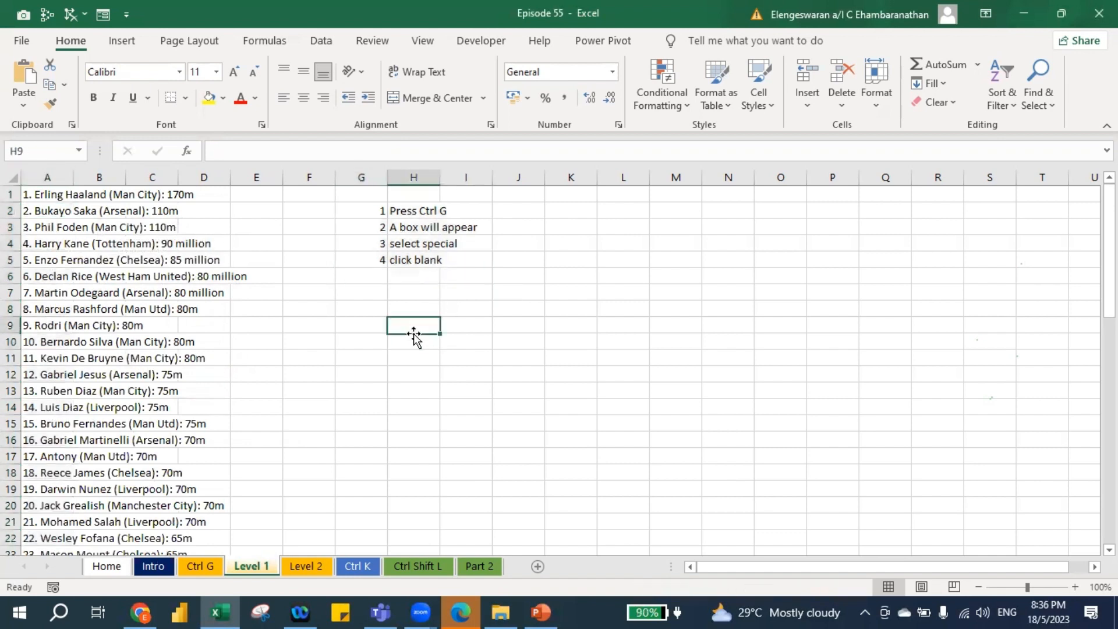
{"action": "key", "text": "Up"}
{"action": "key", "text": "Up"}
{"action": "key", "text": "Up"}
{"action": "key", "text": "ctrl+z"}
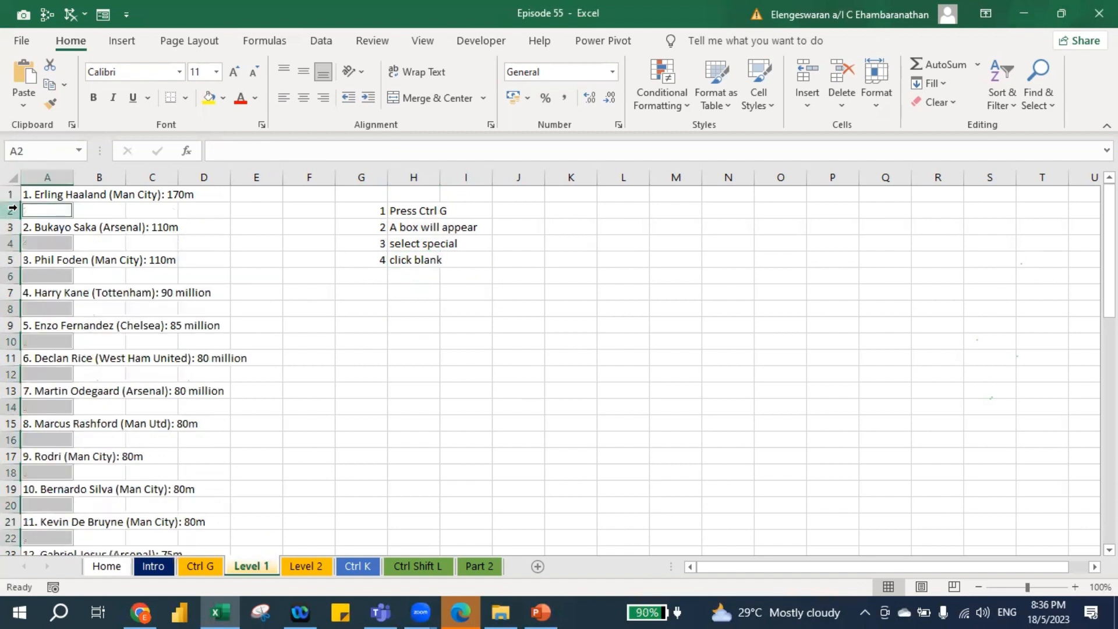
Enter "select the particular column" in H1, above the existing procedure entries
{"action": "left_click", "coordinate": [365, 284]}
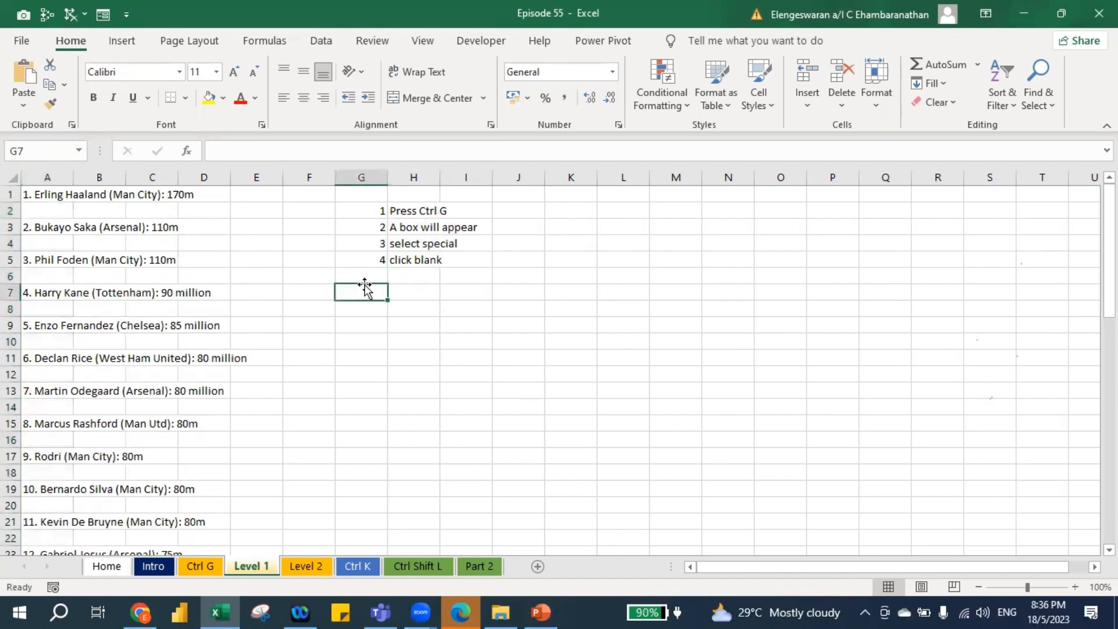
{"action": "key", "text": "Up"}
{"action": "key", "text": "Up"}
{"action": "key", "text": "Up"}
{"action": "key", "text": "Up"}
{"action": "key", "text": "Up"}
{"action": "key", "text": "Up"}
{"action": "key", "text": "Right"}
{"action": "type", "text": "sle"}
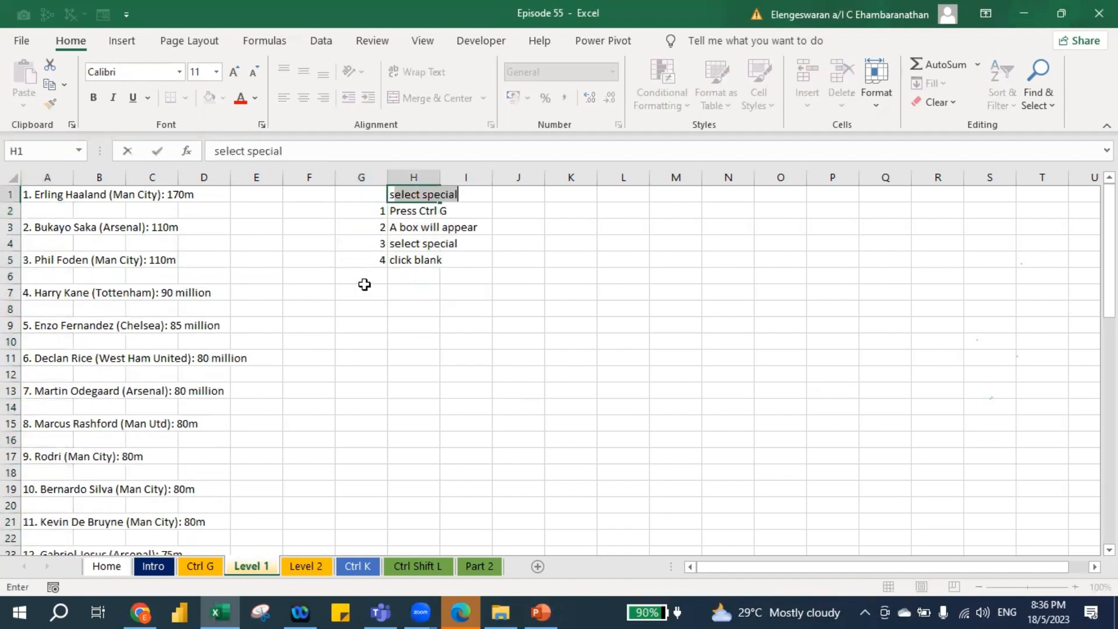
{"action": "key", "text": "BackSpace"}
{"action": "key", "text": "BackSpace"}
{"action": "type", "text": "elect t"}
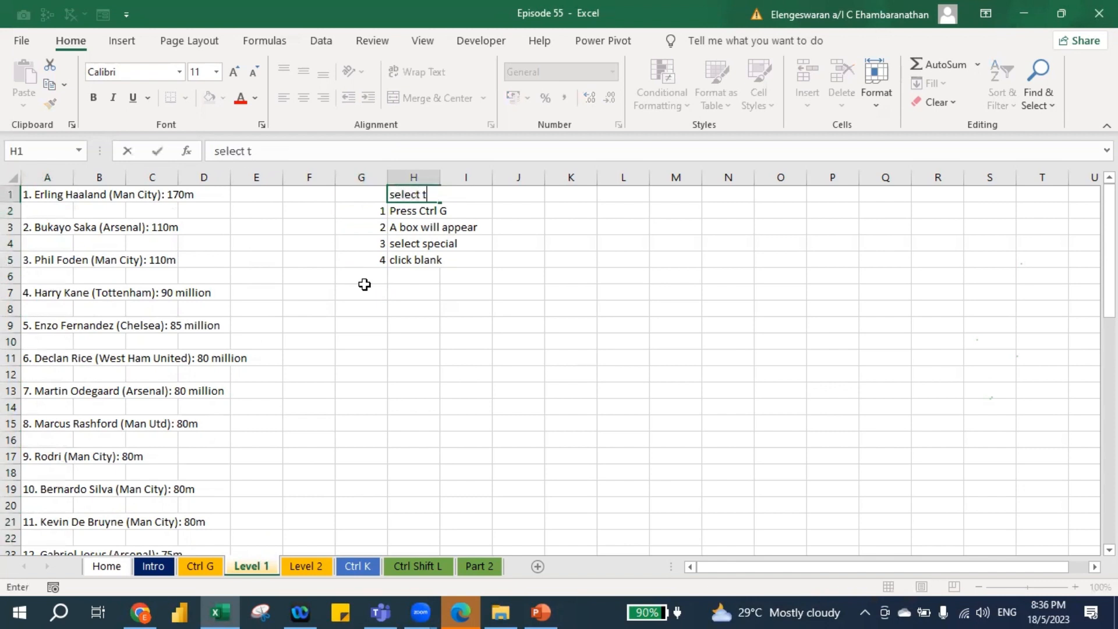
{"action": "type", "text": "he particula"}
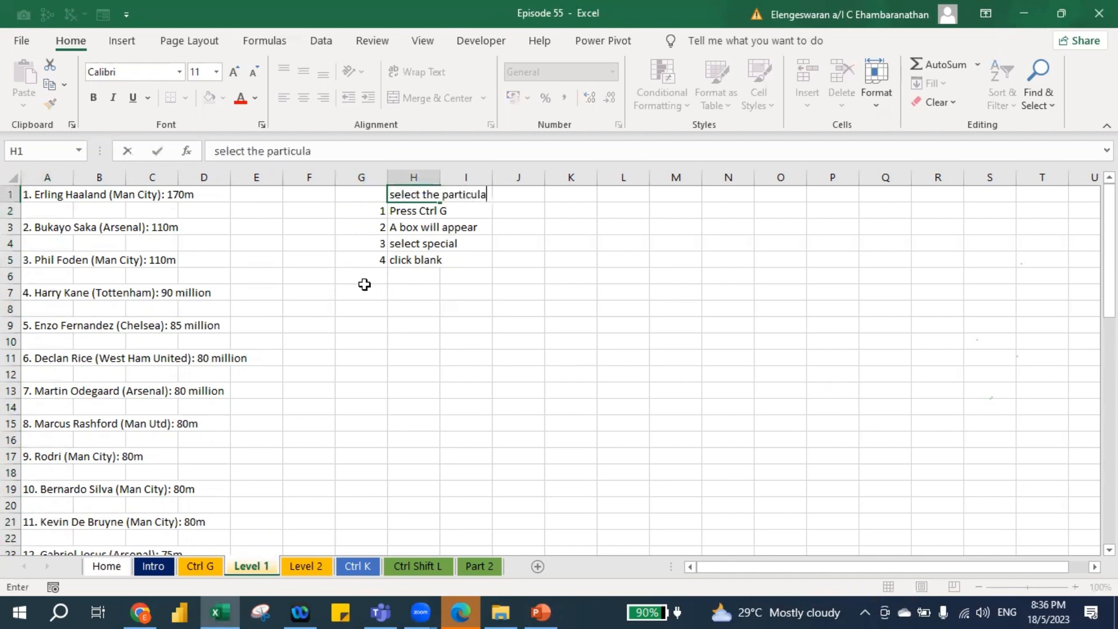
{"action": "type", "text": "r column"}
{"action": "key", "text": "Return"}
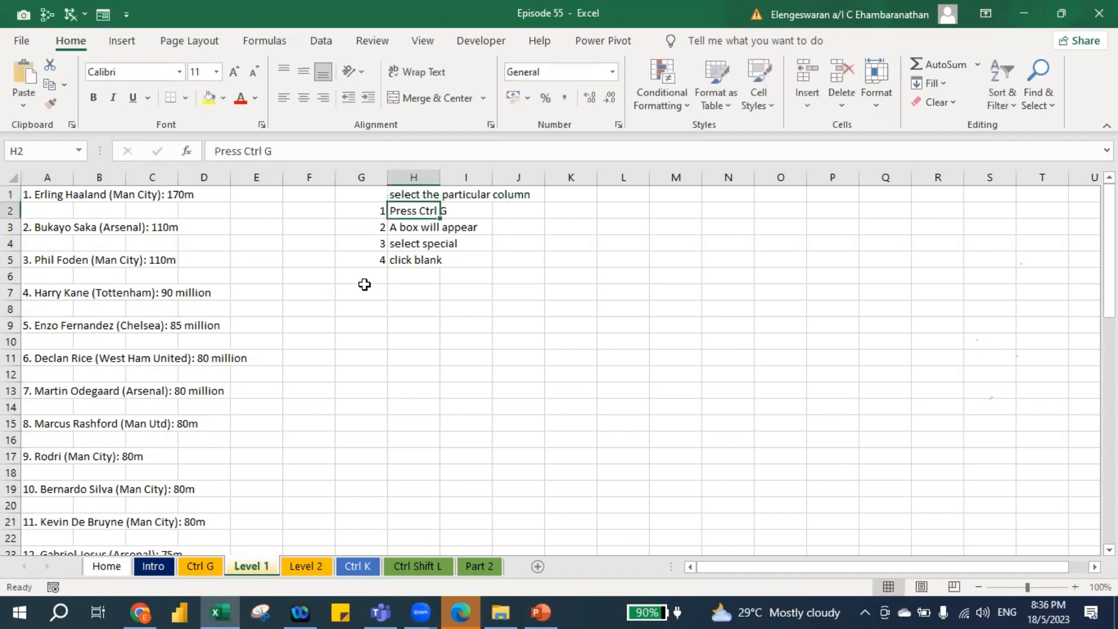
Move the procedure numbers 1 to 4 from G2:G5 up one row to G1:G4
{"action": "key", "text": "Left"}
{"action": "key", "text": "shift+Down"}
{"action": "key", "text": "shift+Down"}
{"action": "key", "text": "shift+Down"}
{"action": "key", "text": "ctrl+x"}
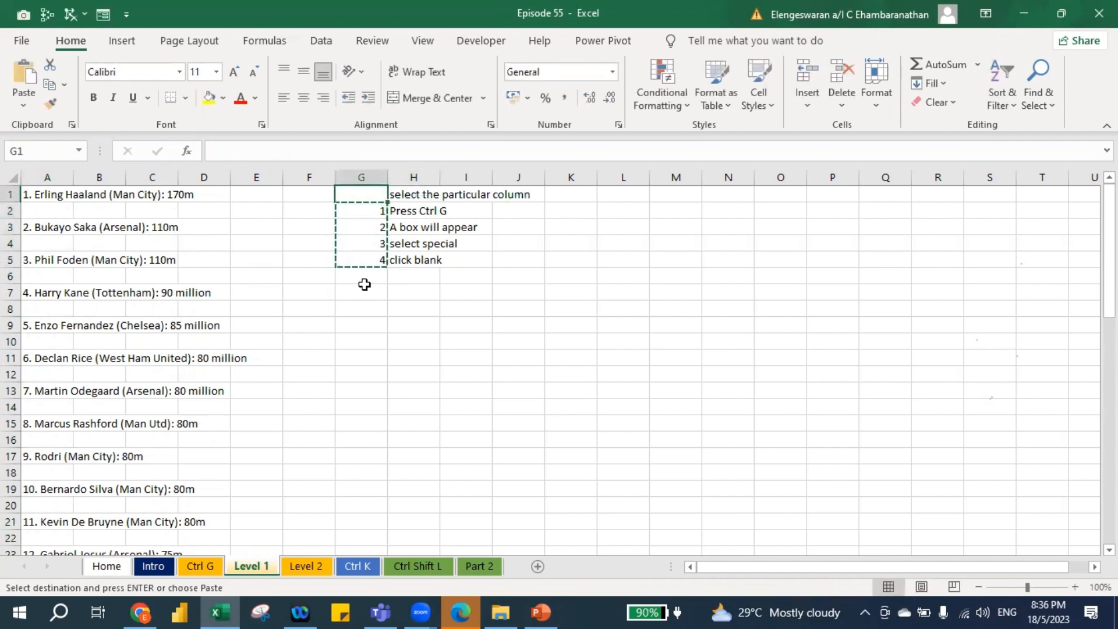
{"action": "key", "text": "Up"}
{"action": "key", "text": "Return"}
Number the "click blank" entry as 5 in G5
{"action": "key", "text": "Right"}
{"action": "key", "text": "Down"}
{"action": "key", "text": "Down"}
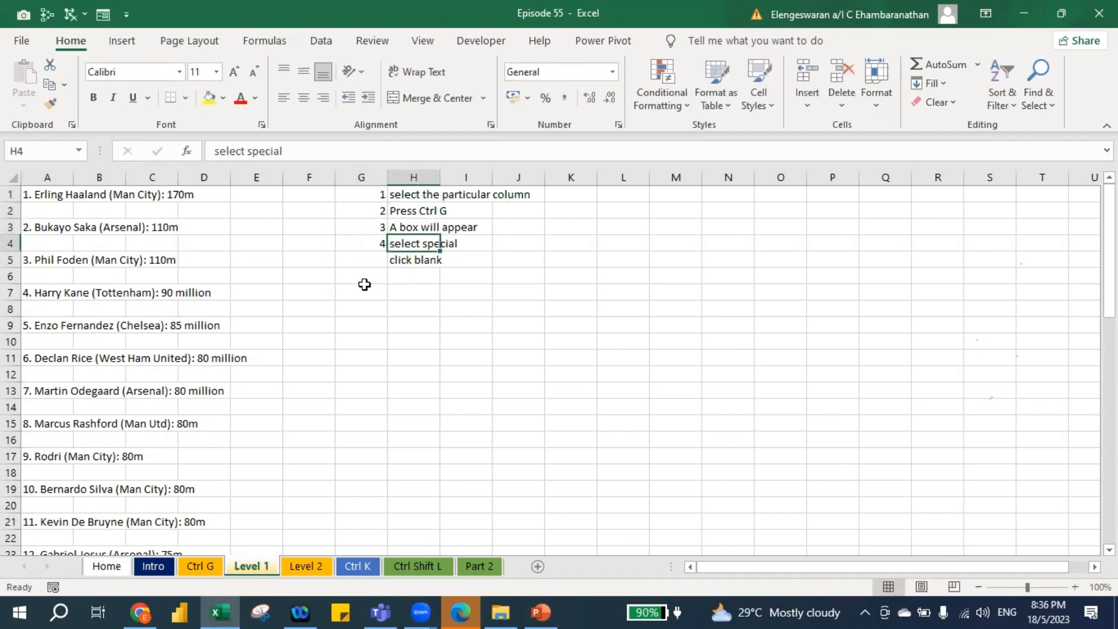
{"action": "key", "text": "Down"}
{"action": "key", "text": "Left"}
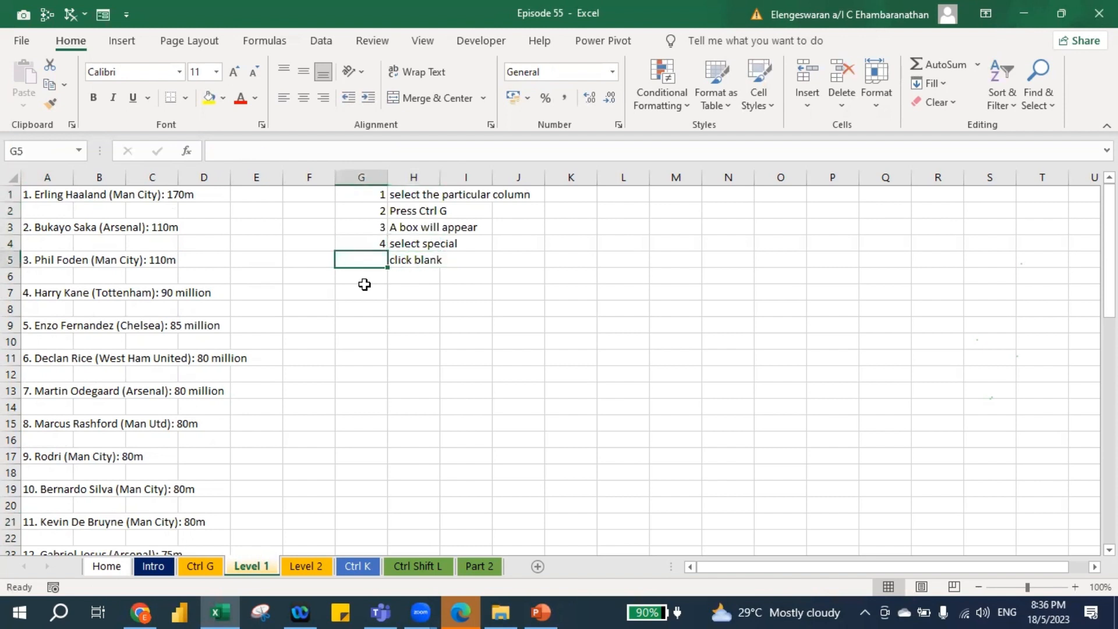
{"action": "type", "text": "5"}
{"action": "key", "text": "Return"}
Add procedure entry 6 in G6 with "ctrl -" in H6 and "delete" in I6
{"action": "type", "text": "6"}
{"action": "key", "text": "Tab"}
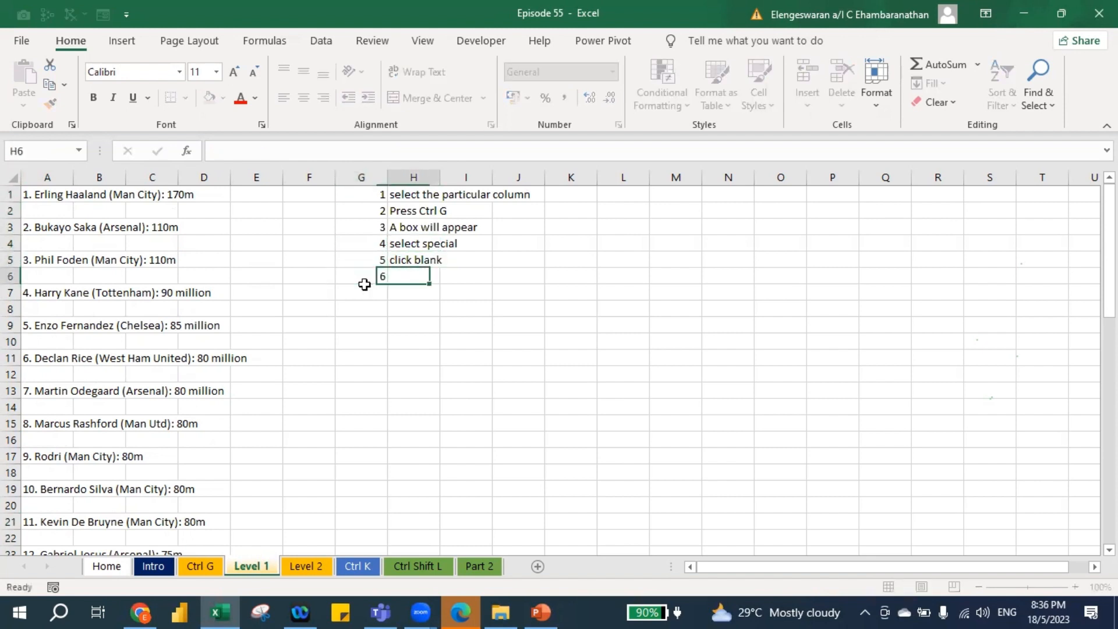
{"action": "type", "text": "ctrl -"}
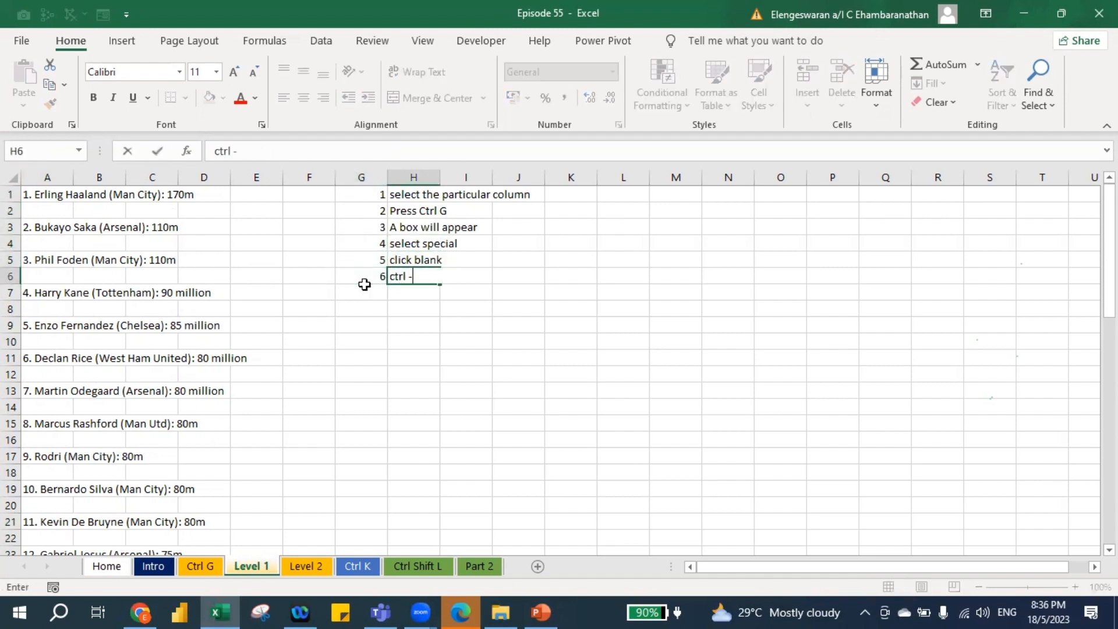
{"action": "key", "text": "Tab"}
{"action": "type", "text": "dele"}
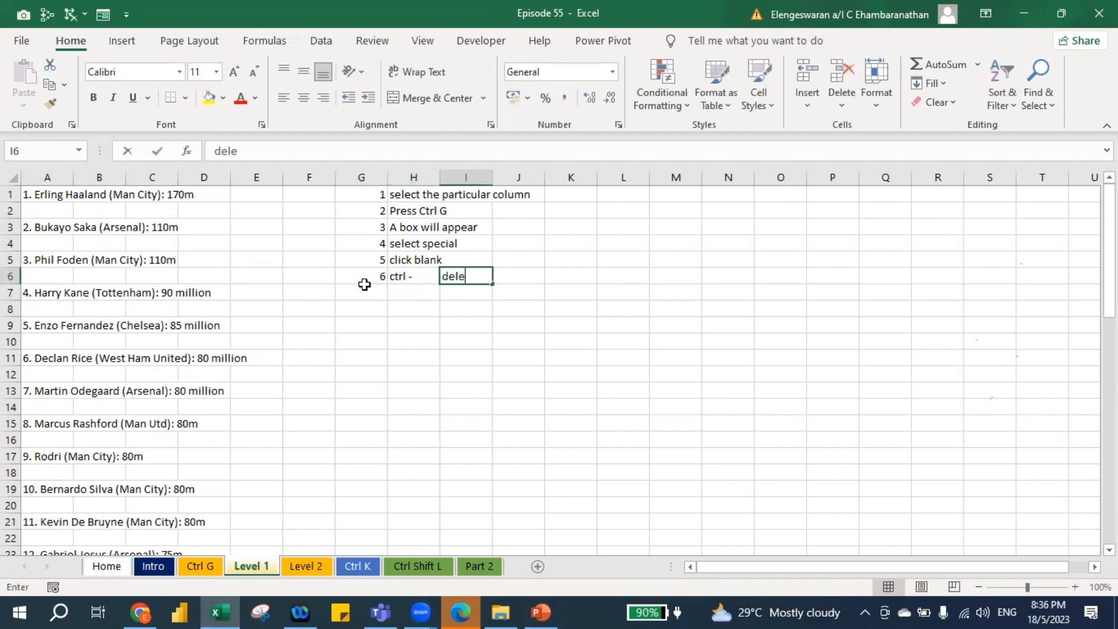
{"action": "type", "text": "te"}
{"action": "key", "text": "Return"}
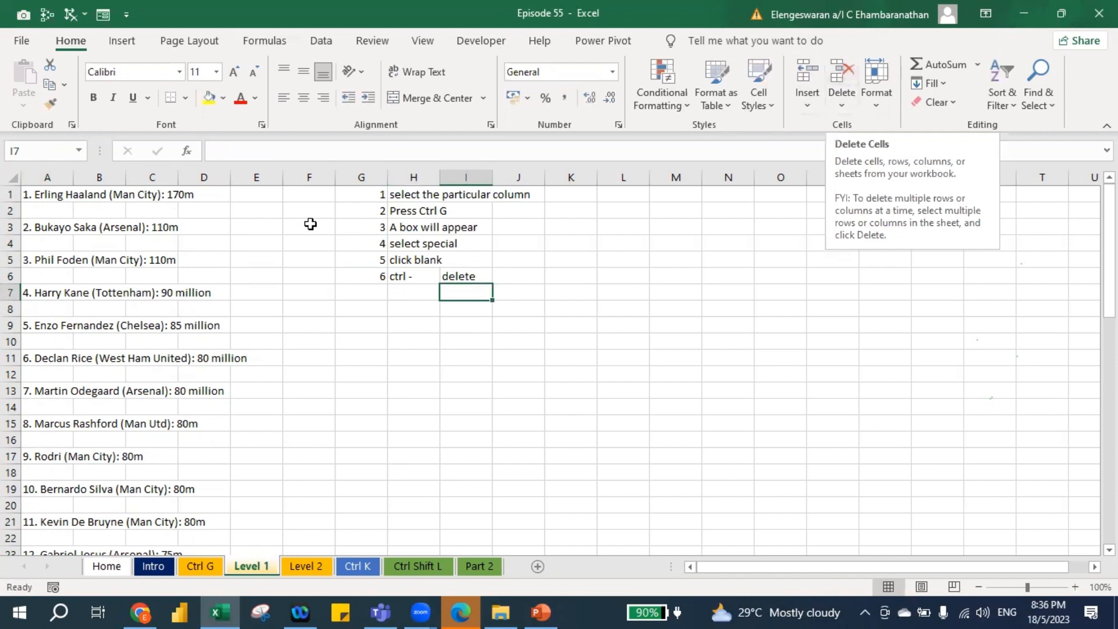
Select all blank cells in column A of the player list using Go To Special with the Blanks option
{"action": "left_click", "coordinate": [38, 174]}
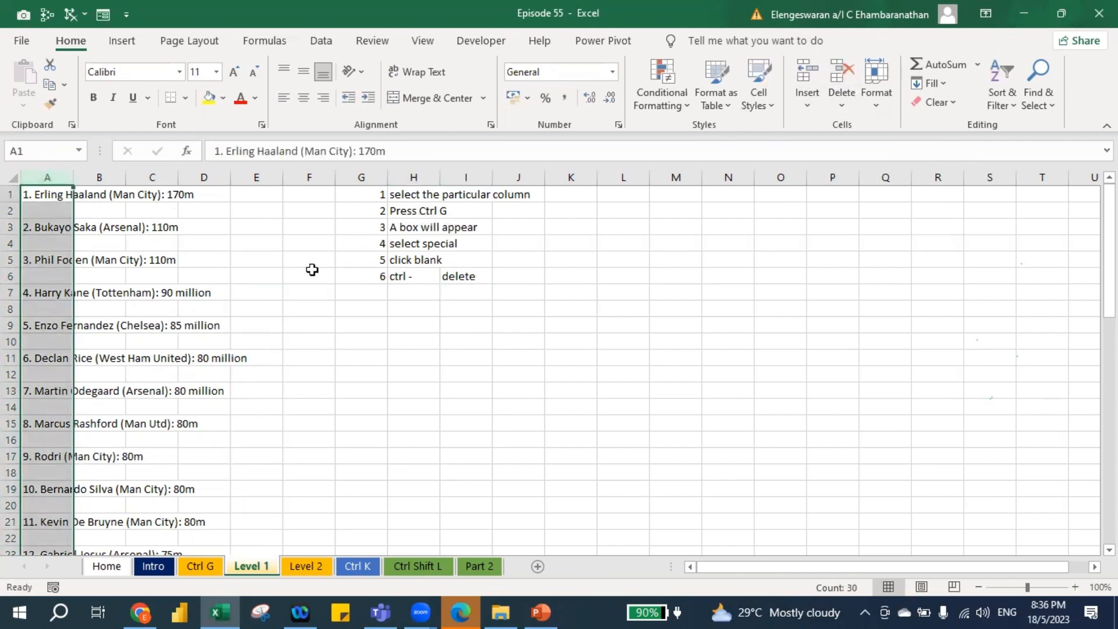
{"action": "key", "text": "ctrl+g"}
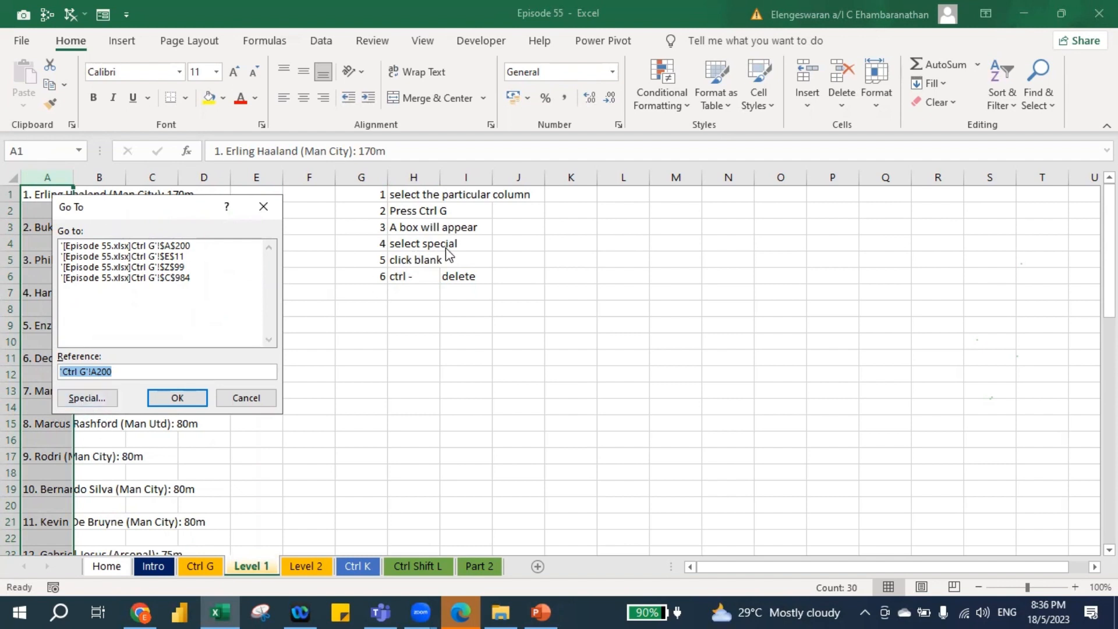
{"action": "left_click", "coordinate": [87, 398]}
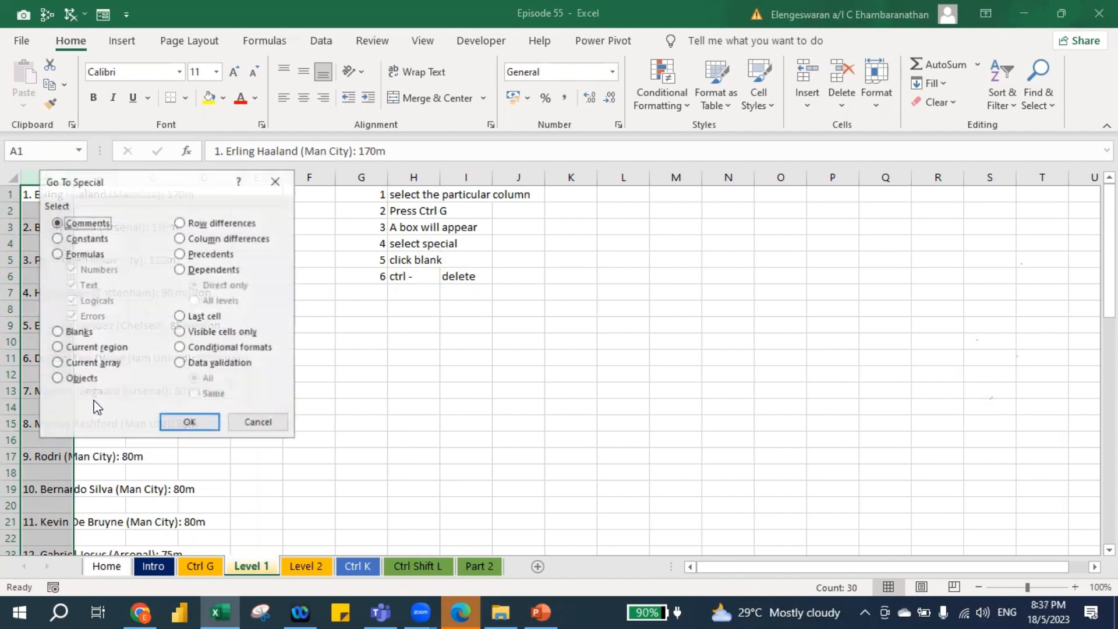
{"action": "left_click", "coordinate": [57, 331]}
{"action": "left_click", "coordinate": [190, 422]}
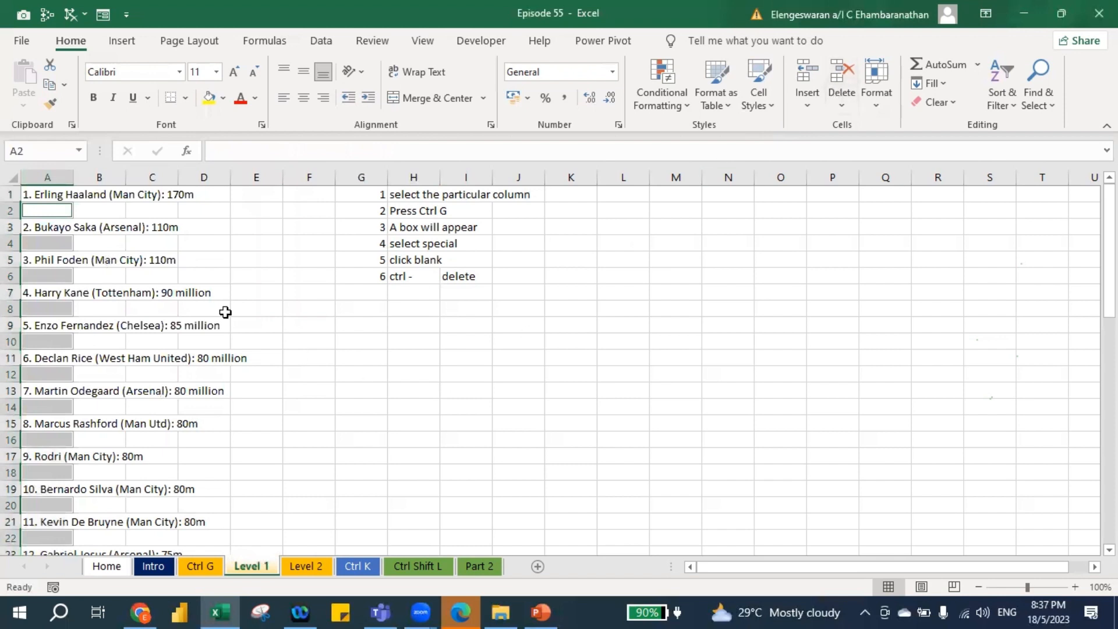
Delete the selected blank cells in column A, shifting the remaining cells up
{"action": "key", "text": "ctrl+minus"}
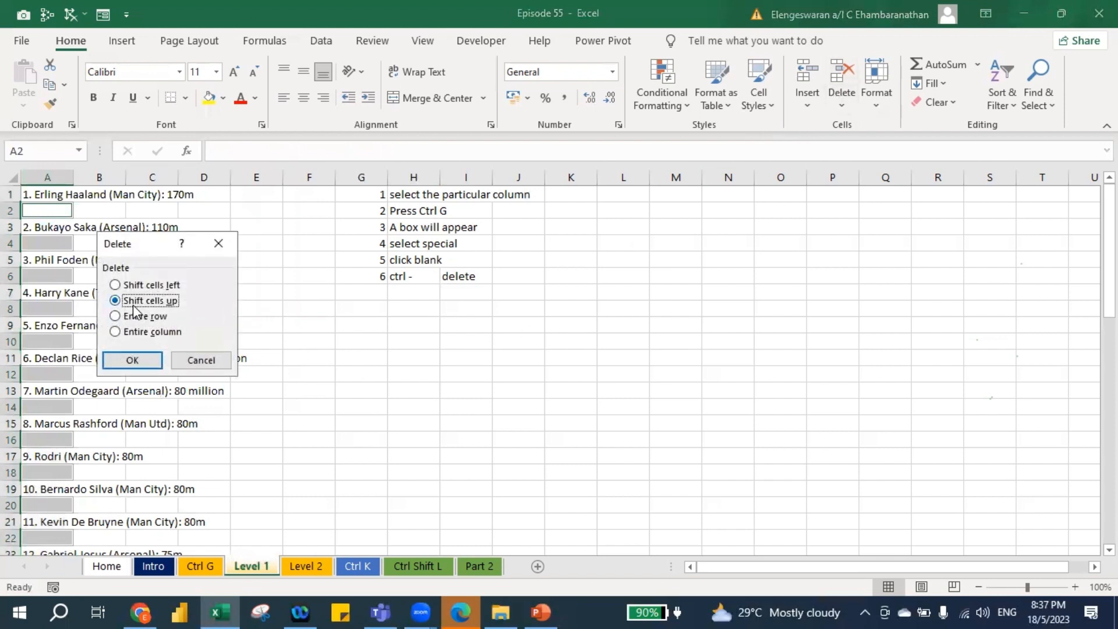
{"action": "left_click", "coordinate": [133, 360]}
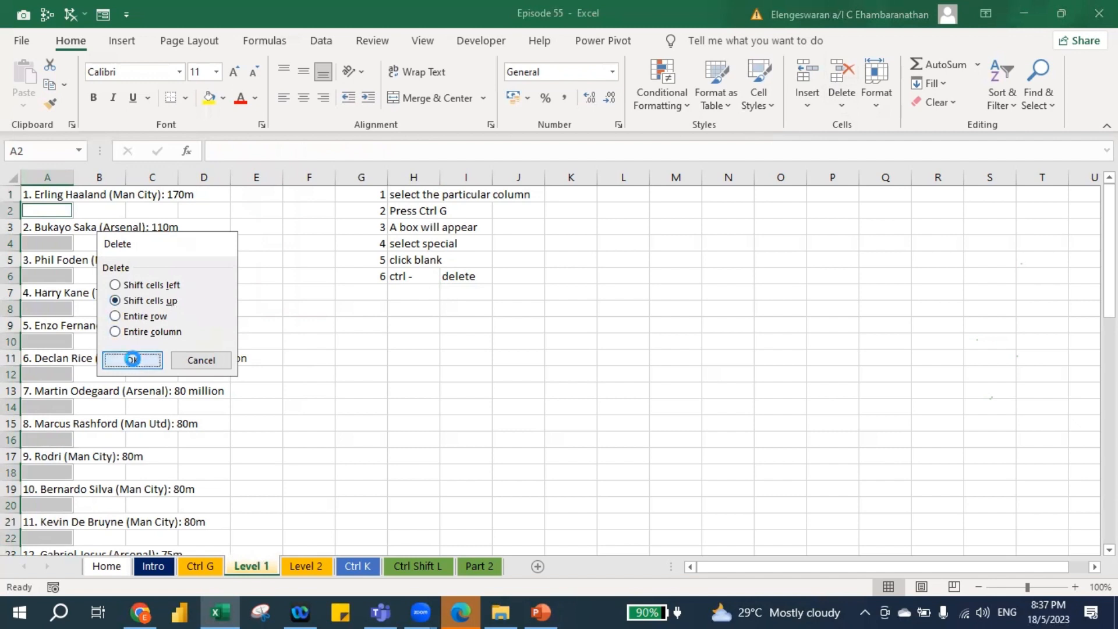
{"action": "key", "text": "Down"}
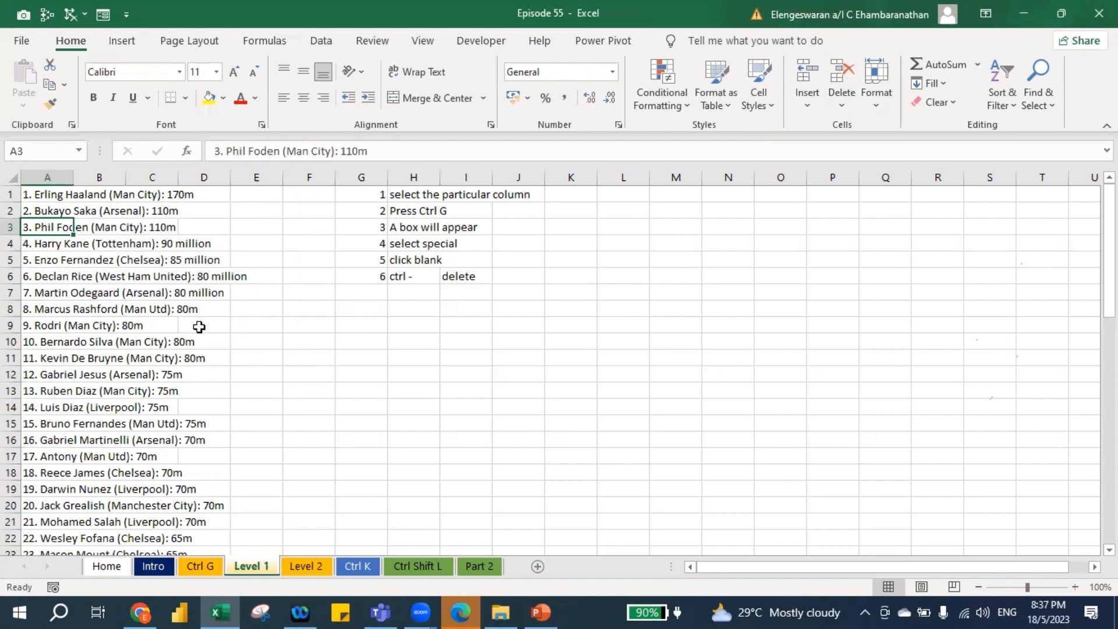
On the Level 2 sheet, enter "key in manually" in H4 under the Hardcoded numbers heading
{"action": "key", "text": "ctrl+Page_Down"}
{"action": "left_click", "coordinate": [498, 260]}
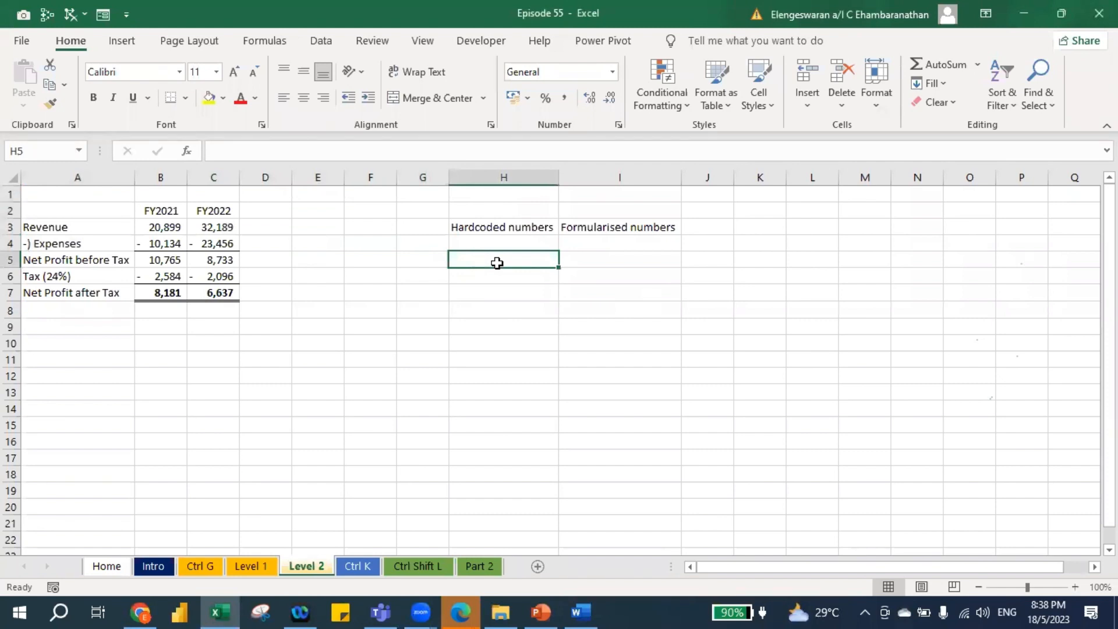
{"action": "key", "text": "Up"}
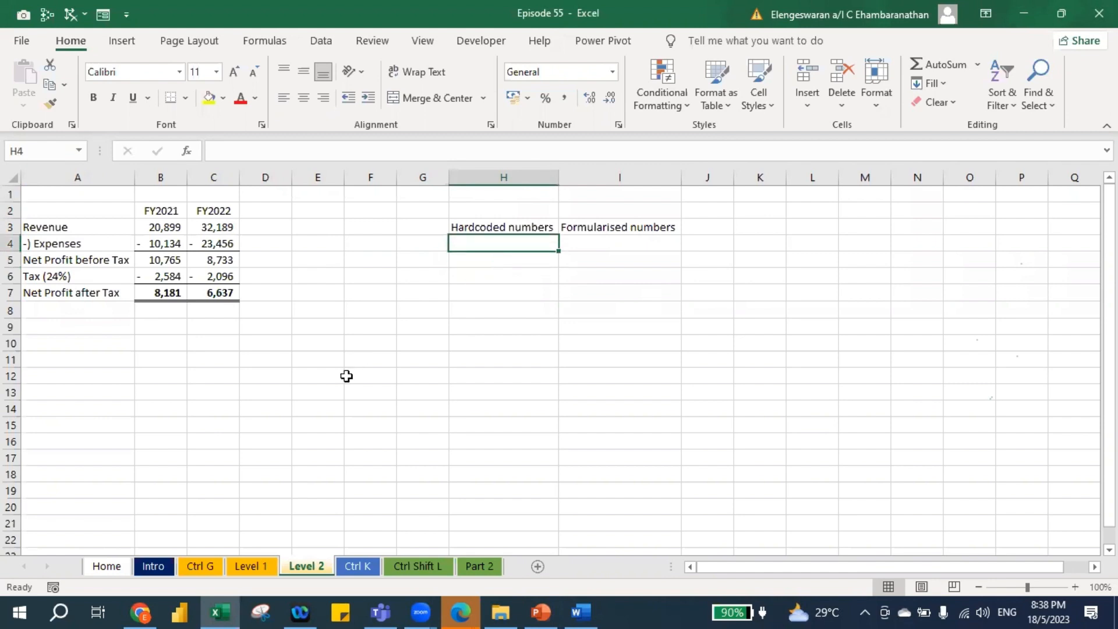
{"action": "type", "text": "key in manually"}
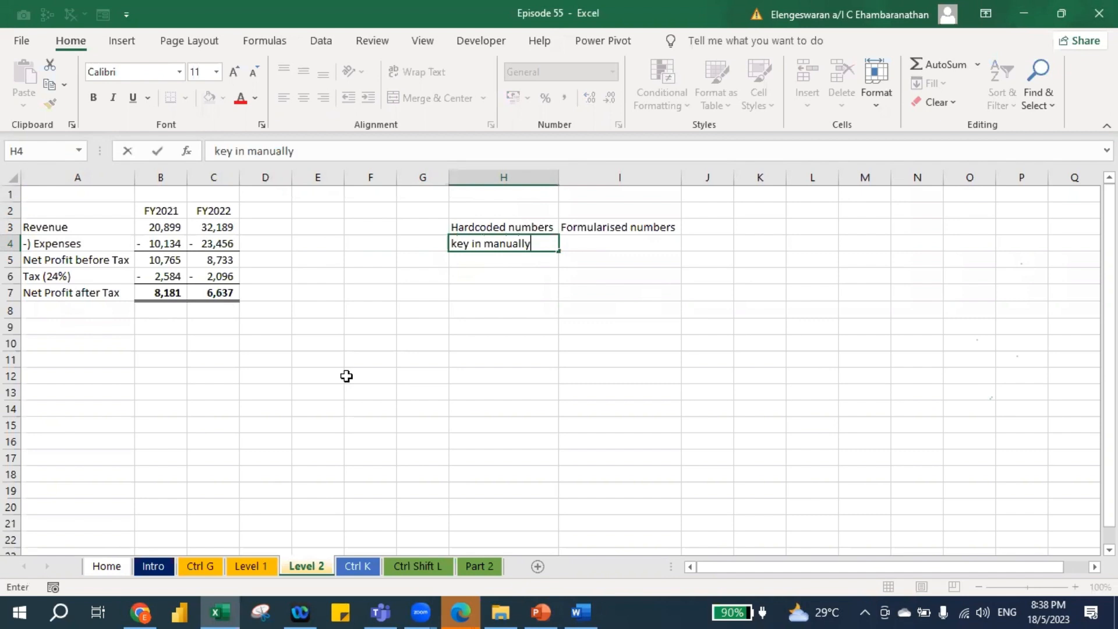
{"action": "key", "text": "Return"}
Enter "have = sign" in I4 under Formularised numbers and "ada = sign" in J4
{"action": "key", "text": "Right"}
{"action": "key", "text": "Up"}
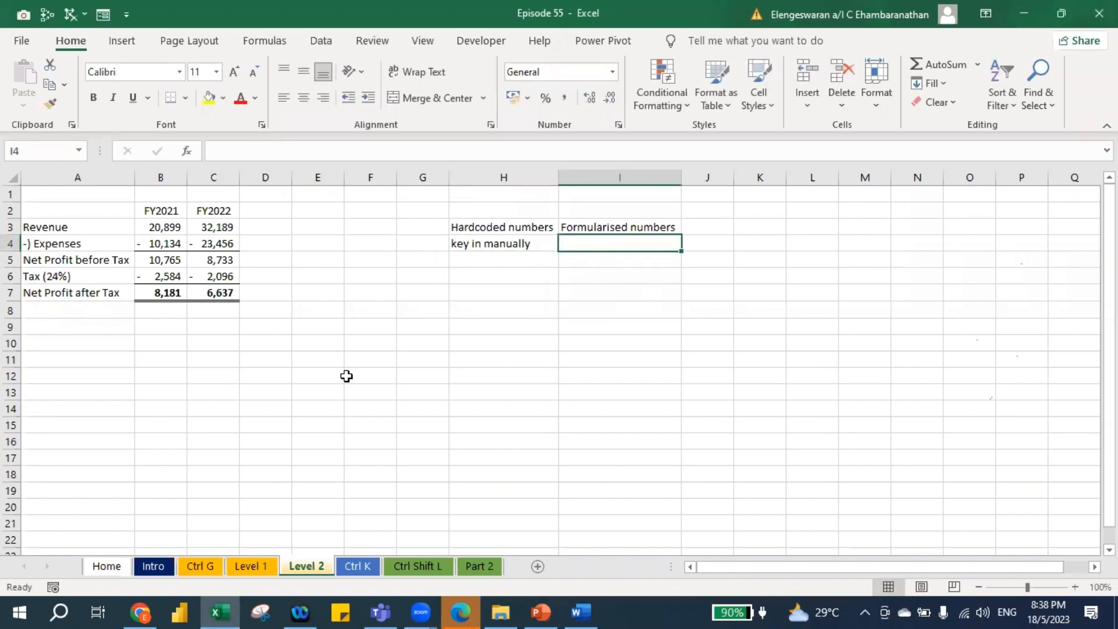
{"action": "type", "text": "ad"}
{"action": "key", "text": "BackSpace"}
{"action": "key", "text": "BackSpace"}
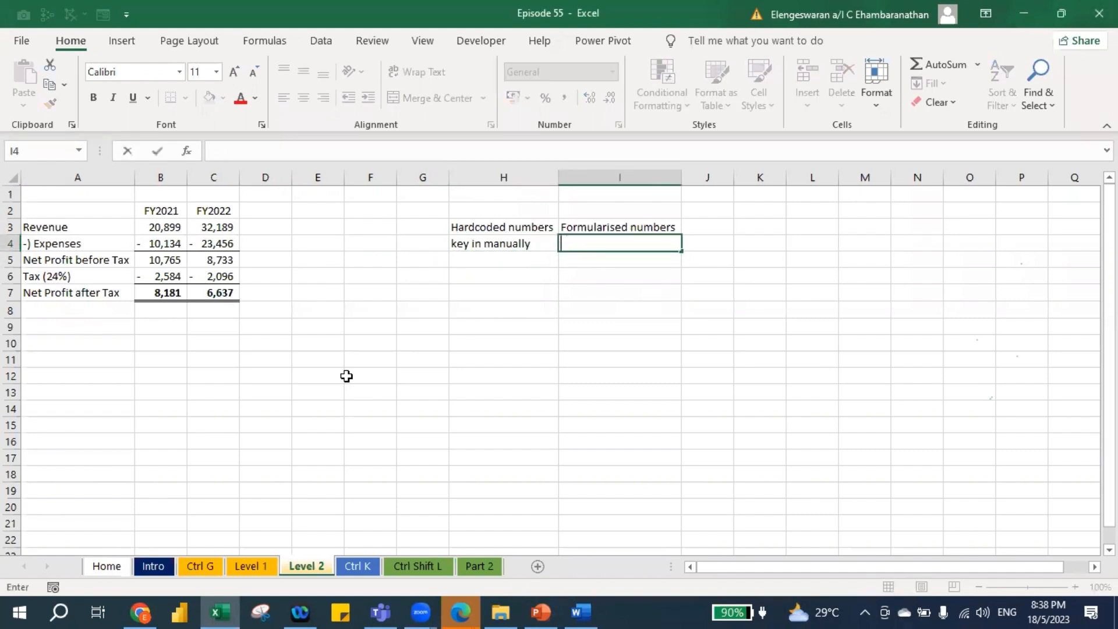
{"action": "type", "text": "have = sign"}
{"action": "key", "text": "Right"}
{"action": "type", "text": "ad"}
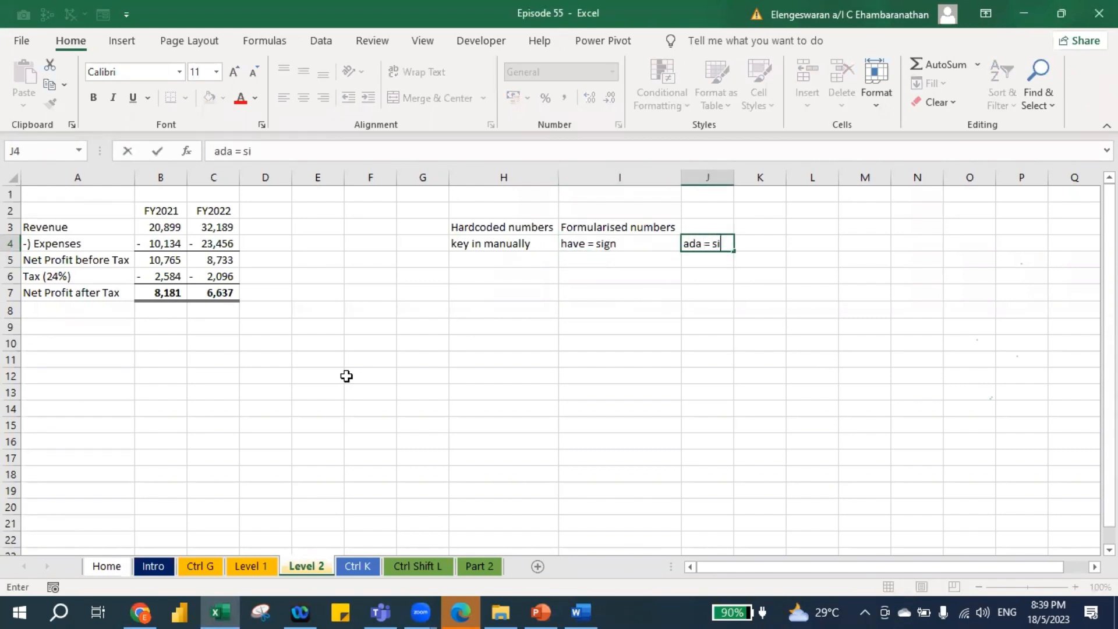
{"action": "key", "text": "Return"}
Enter 1234 in H5 as the hardcoded number example
{"action": "key", "text": "Left"}
{"action": "key", "text": "Left"}
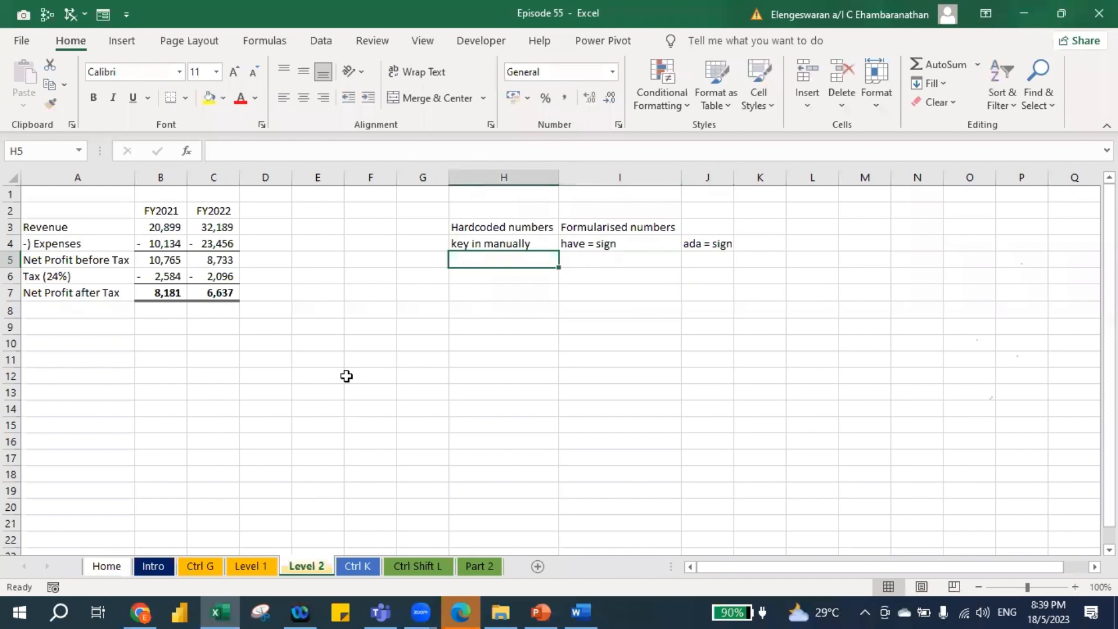
{"action": "type", "text": "1234"}
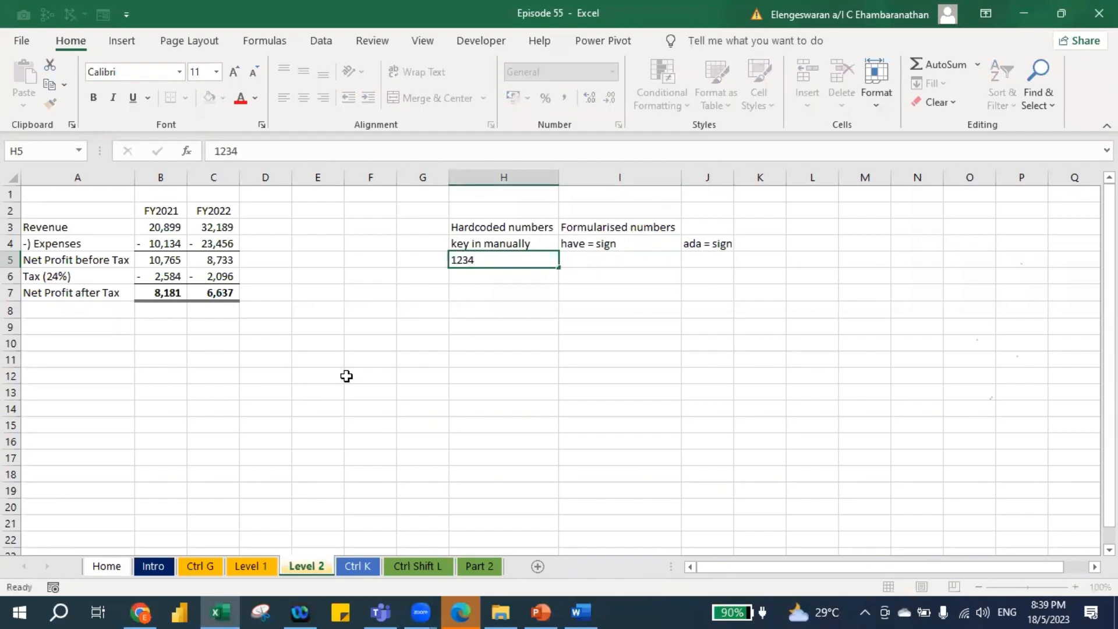
{"action": "key", "text": "Return"}
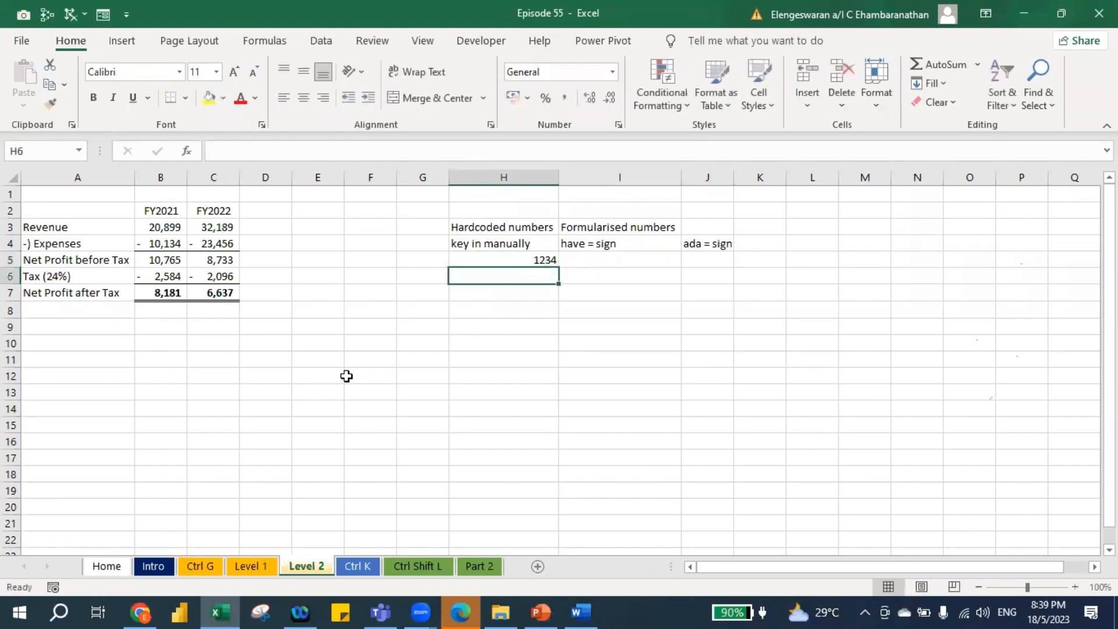
{"action": "key", "text": "Up"}
{"action": "key", "text": "Up"}
{"action": "key", "text": "Up"}
{"action": "key", "text": "Down"}
{"action": "key", "text": "Down"}
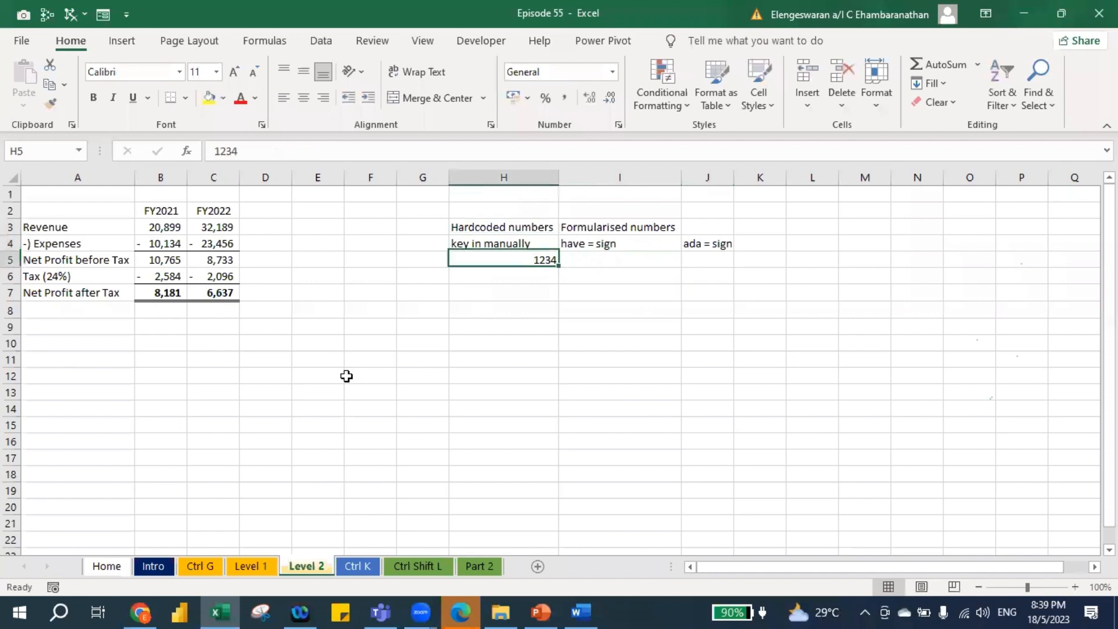
Enter the formula =1+1 in I5 as the formularised example and compare its contents with H5
{"action": "key", "text": "Right"}
{"action": "type", "text": "=1"}
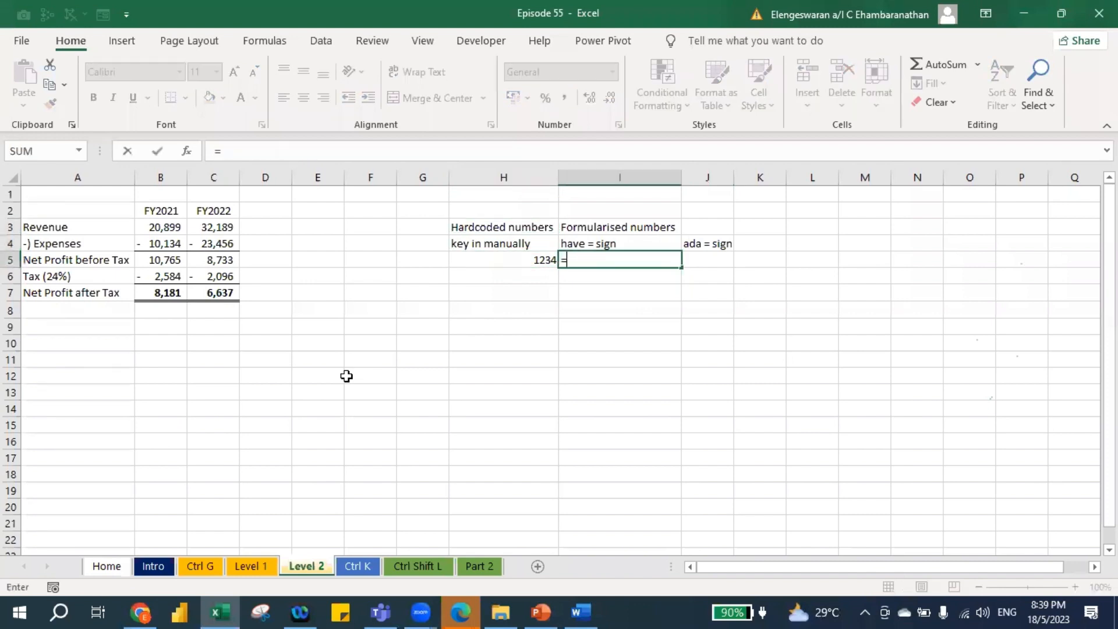
{"action": "key", "text": "Return"}
{"action": "key", "text": "Up"}
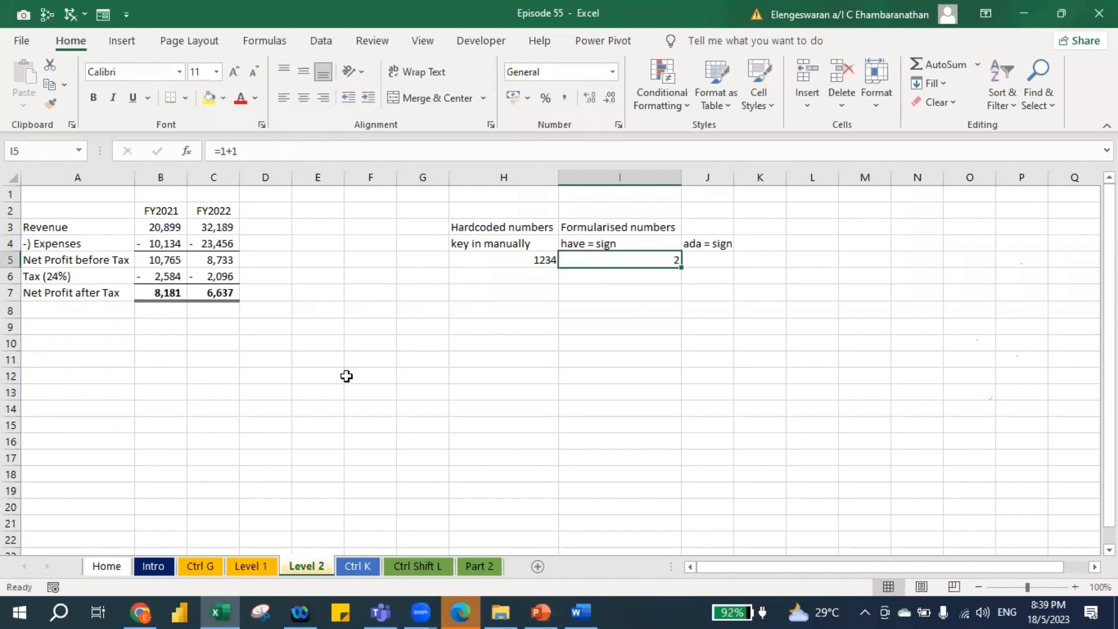
{"action": "left_click", "coordinate": [219, 150]}
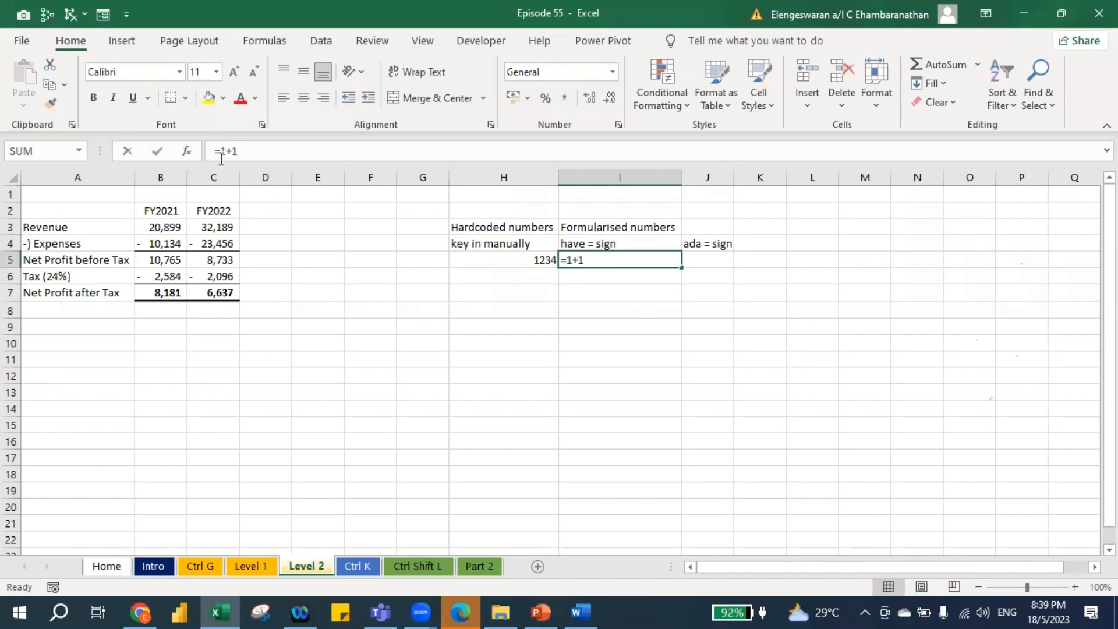
{"action": "key", "text": "Escape"}
{"action": "key", "text": "Left"}
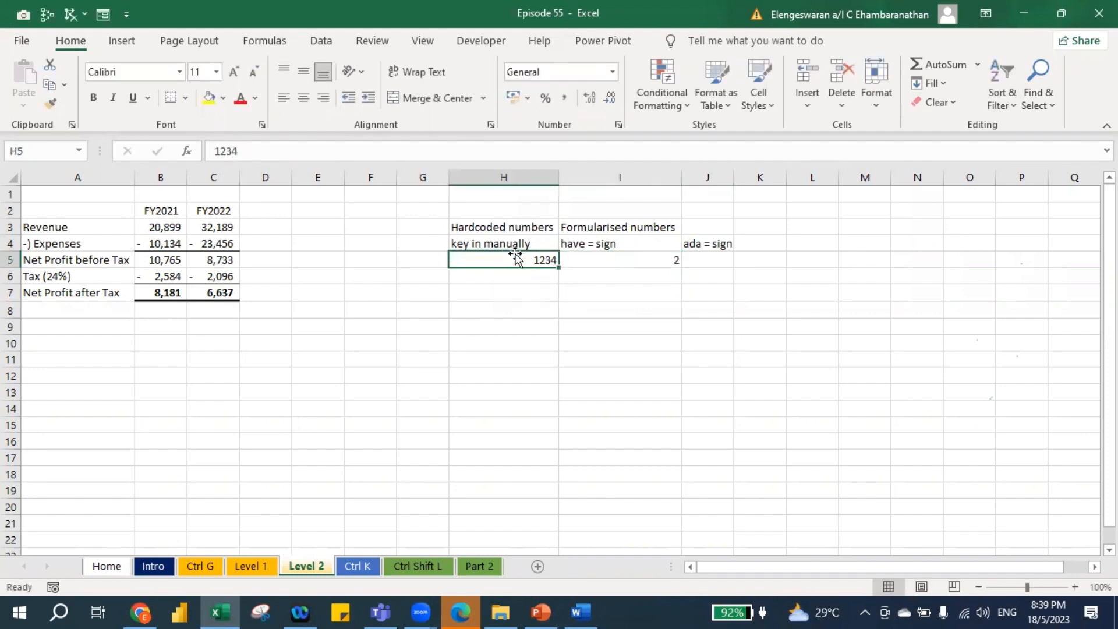
Enter "ctrl g" in H8 and "determine which is hardcoded which formula" in H9
{"action": "left_click", "coordinate": [468, 308]}
{"action": "type", "text": "ctrl g"}
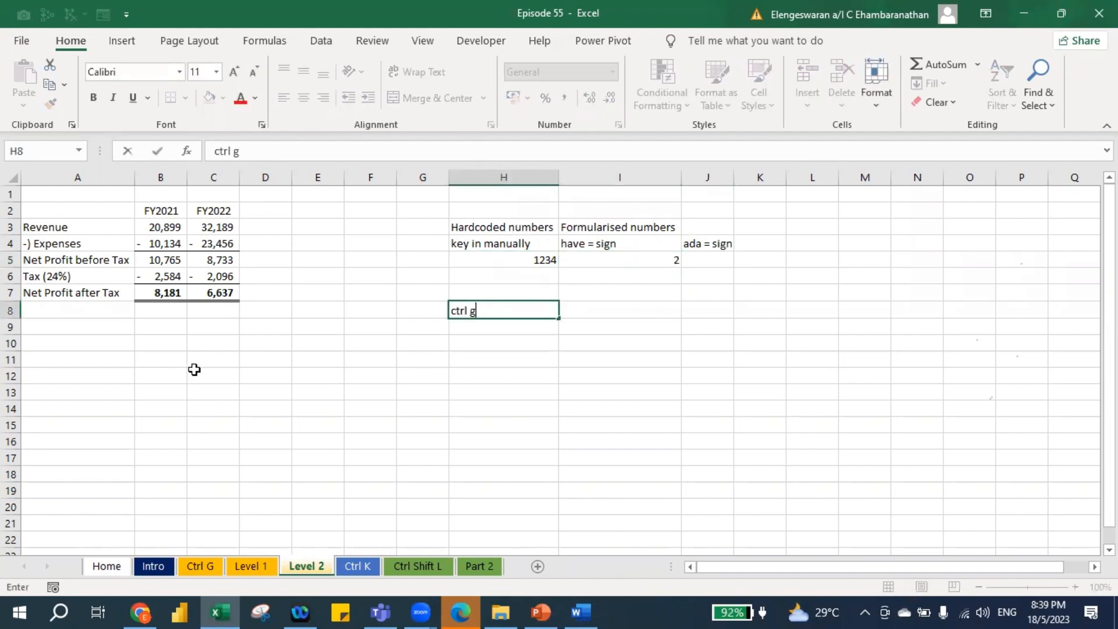
{"action": "key", "text": "Return"}
{"action": "type", "text": "determ"}
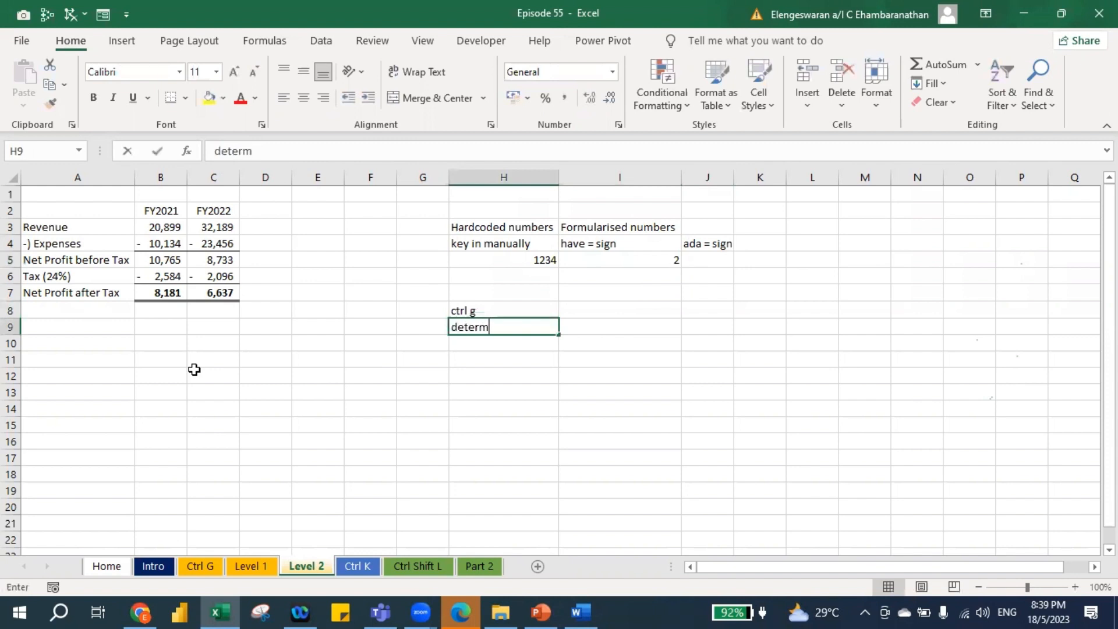
{"action": "type", "text": "ine which is ha"}
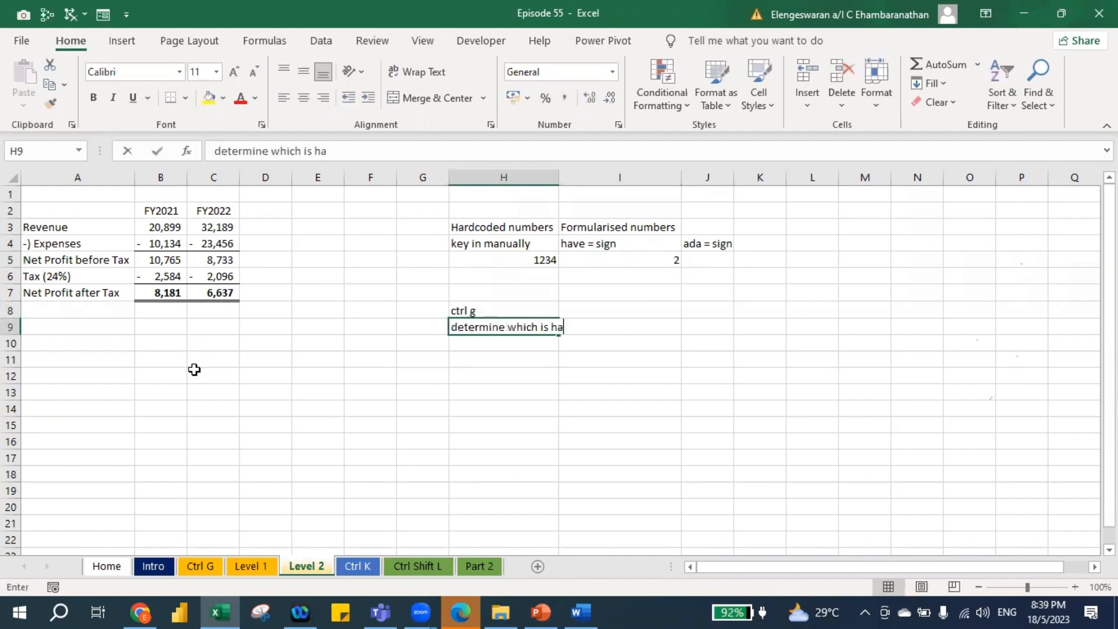
{"action": "type", "text": "rdcxo"}
{"action": "key", "text": "BackSpace"}
{"action": "type", "text": "od"}
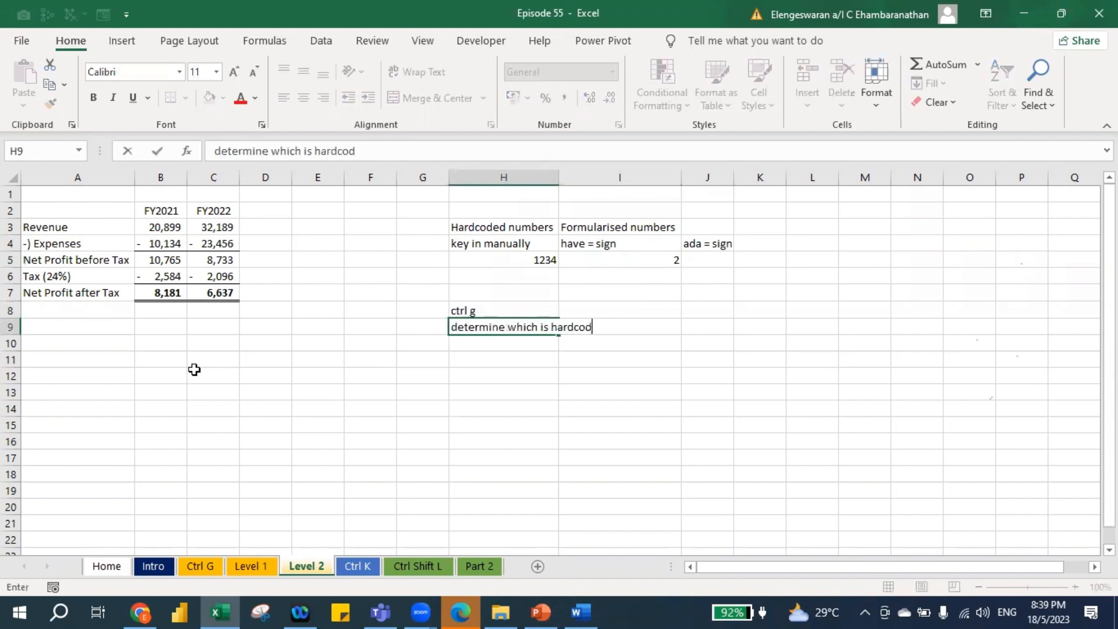
{"action": "type", "text": "ed which formula"}
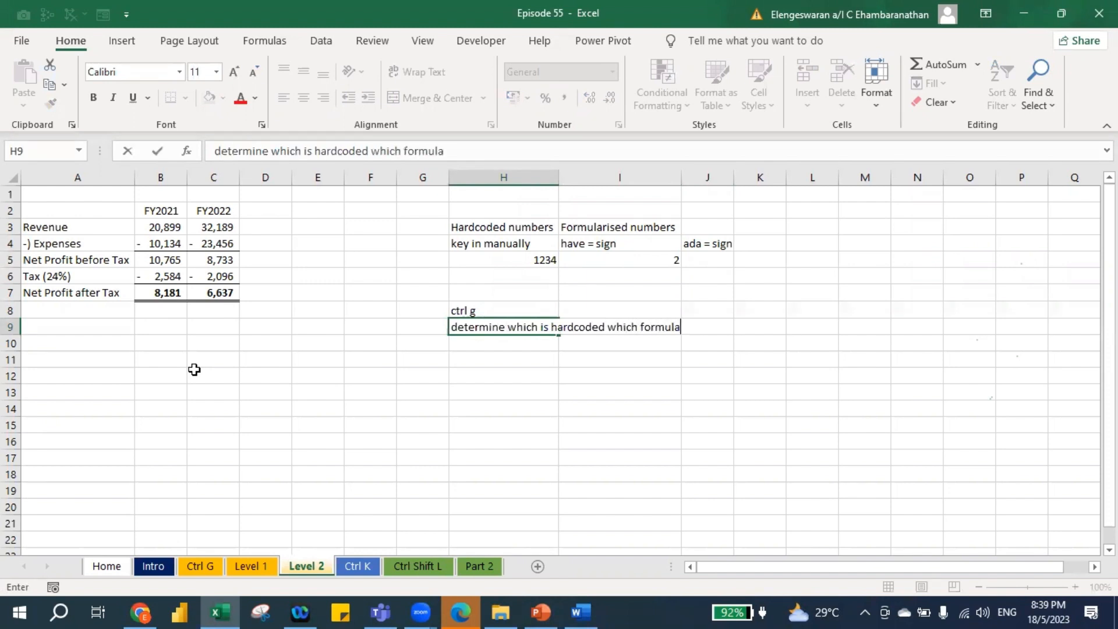
{"action": "key", "text": "Return"}
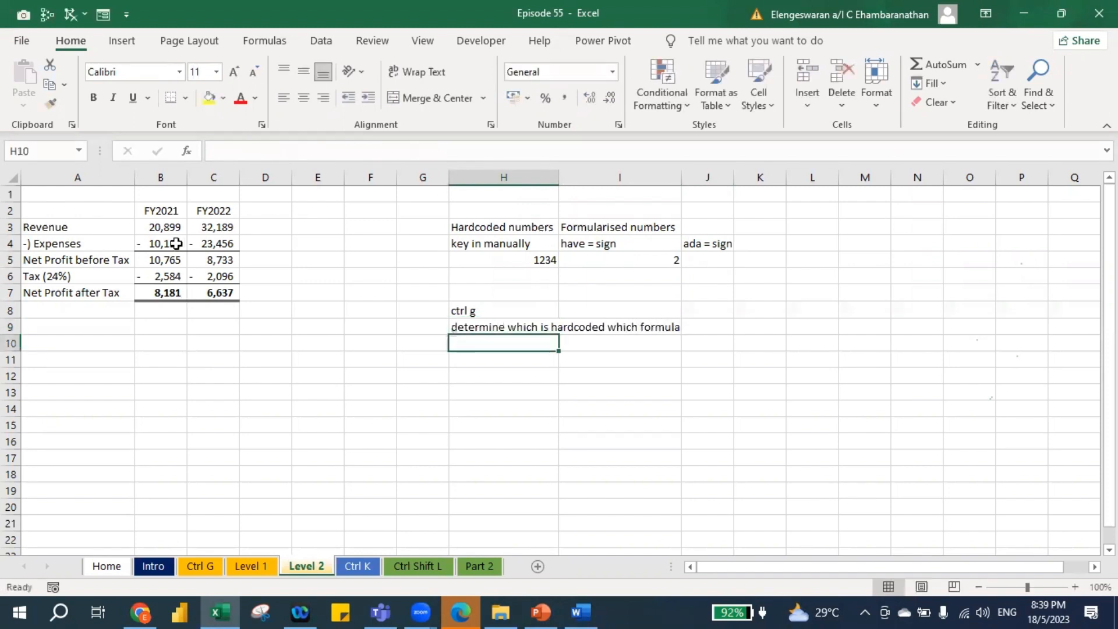
Identify the formula cells within the profit figures B3:C7 using Go To Special with the Formulas option
{"action": "left_click", "coordinate": [160, 225]}
{"action": "left_click_drag", "start_coordinate": [192, 235], "coordinate": [219, 292]}
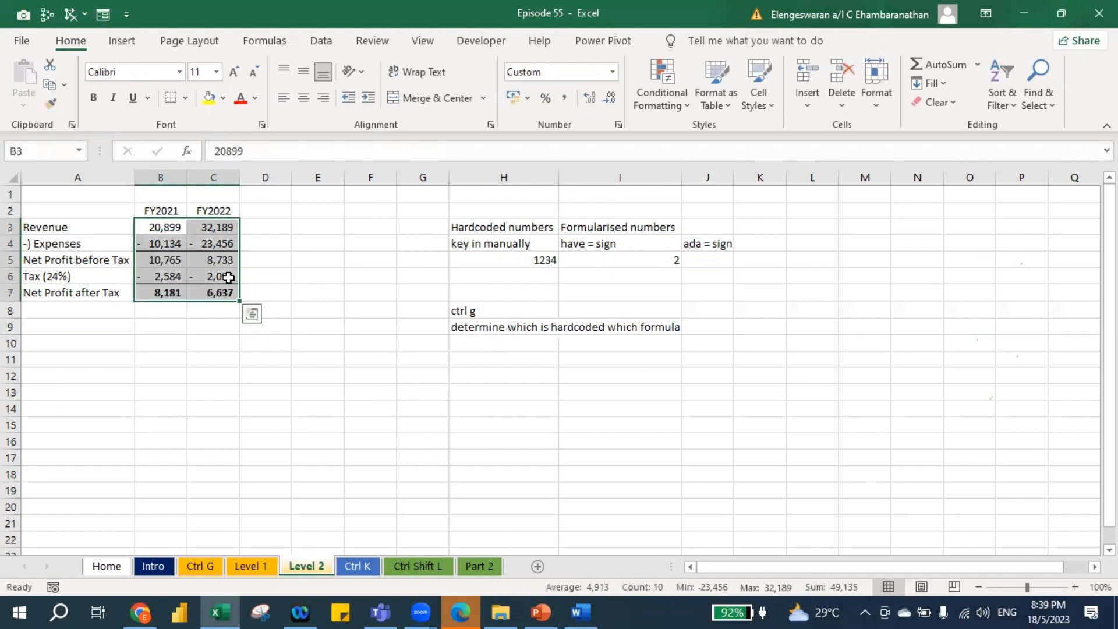
{"action": "key", "text": "ctrl+g"}
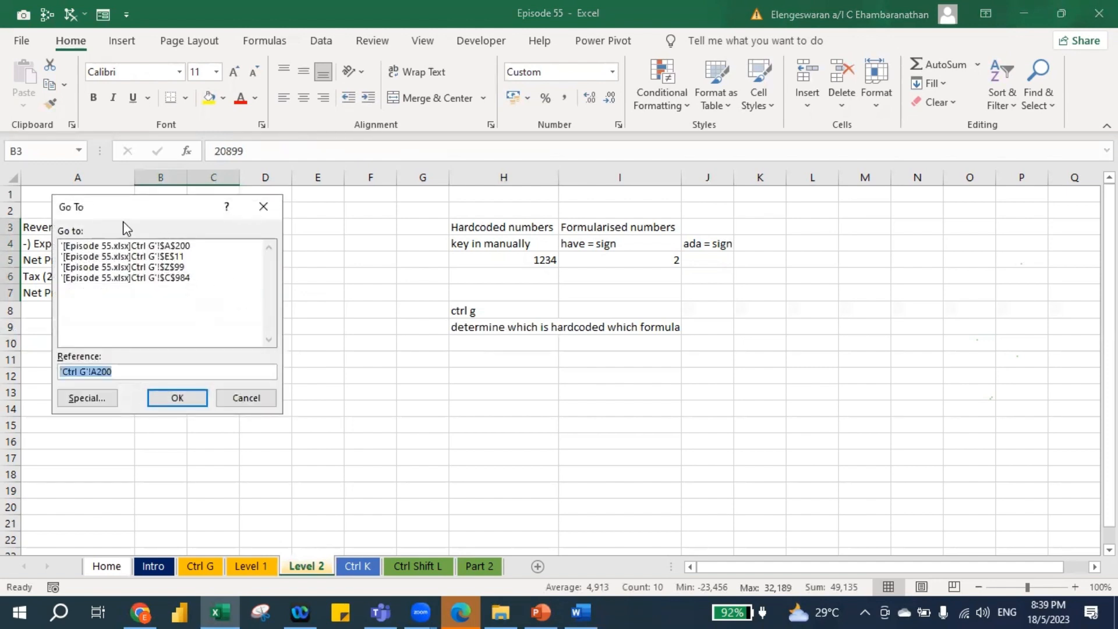
{"action": "left_click", "coordinate": [81, 401]}
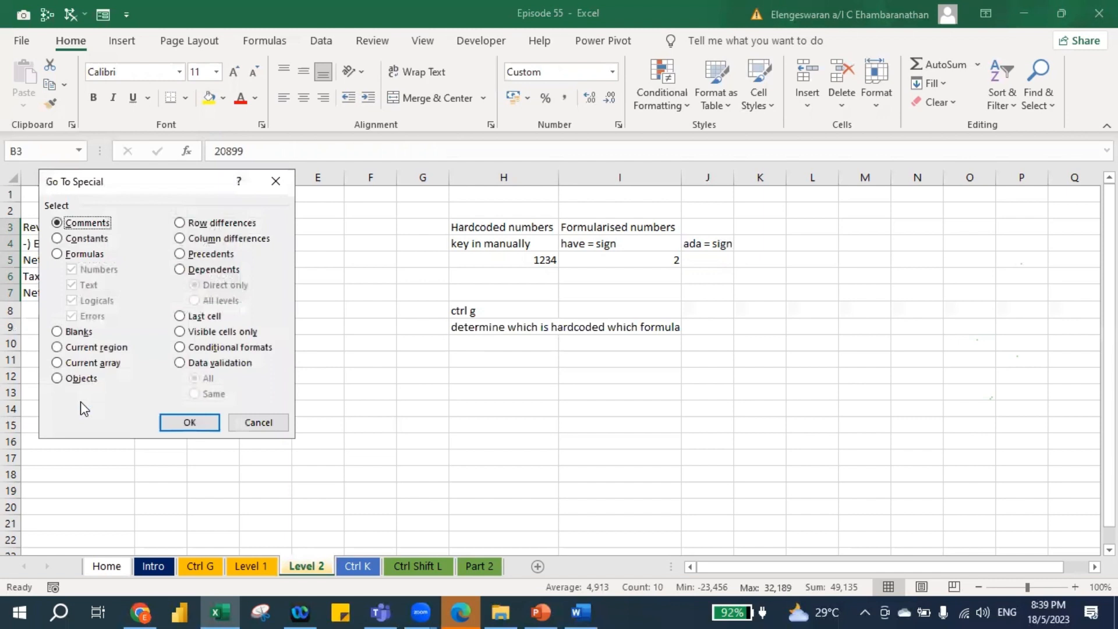
{"action": "left_click", "coordinate": [58, 255]}
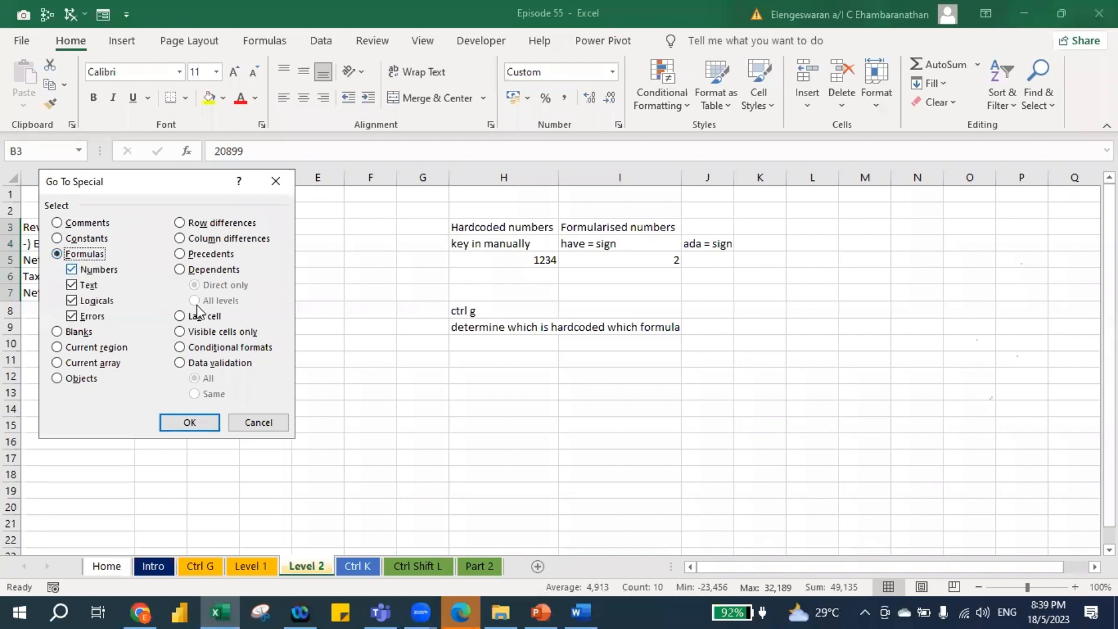
{"action": "left_click", "coordinate": [188, 423]}
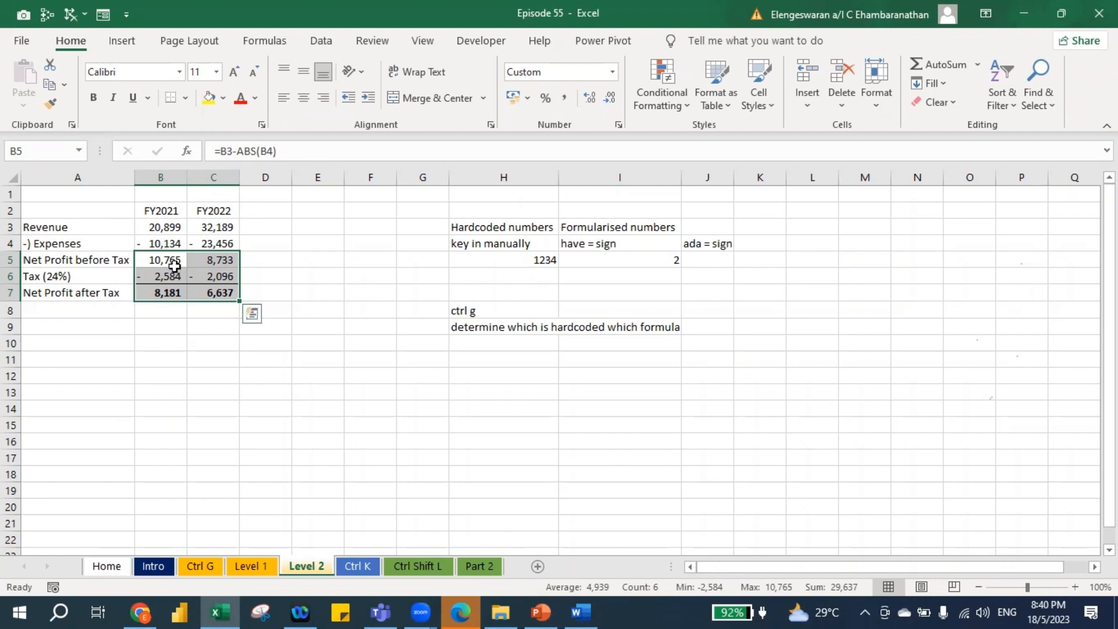
{"action": "left_click", "coordinate": [163, 357]}
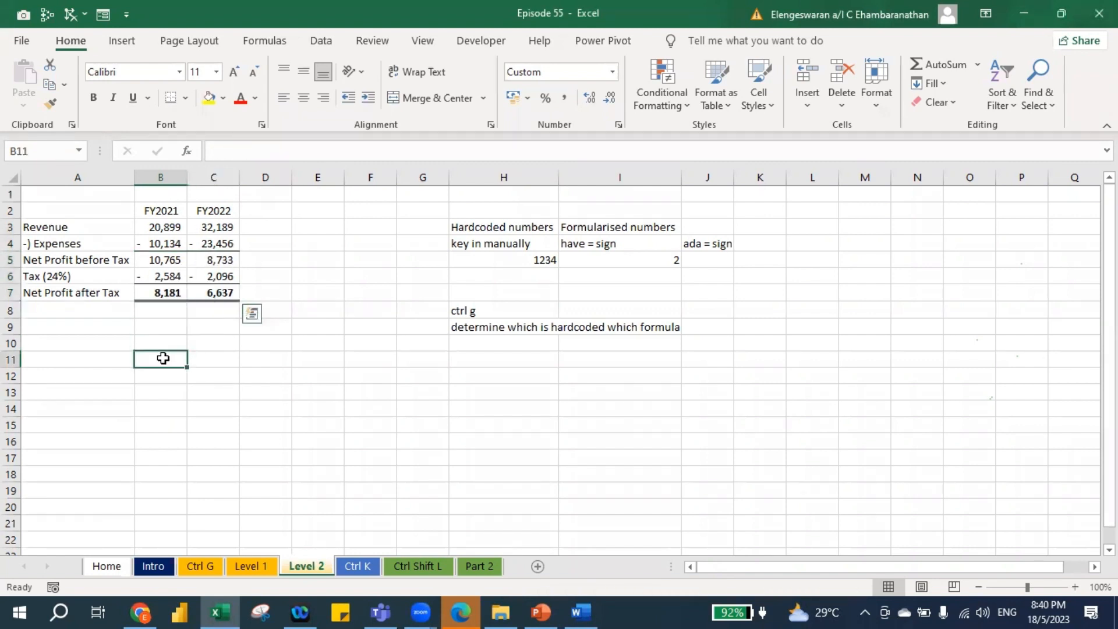
Enter instruction number 1 in E7 with the text "highlight data" in F7
{"action": "left_click", "coordinate": [304, 297]}
{"action": "type", "text": "1"}
{"action": "key", "text": "Tab"}
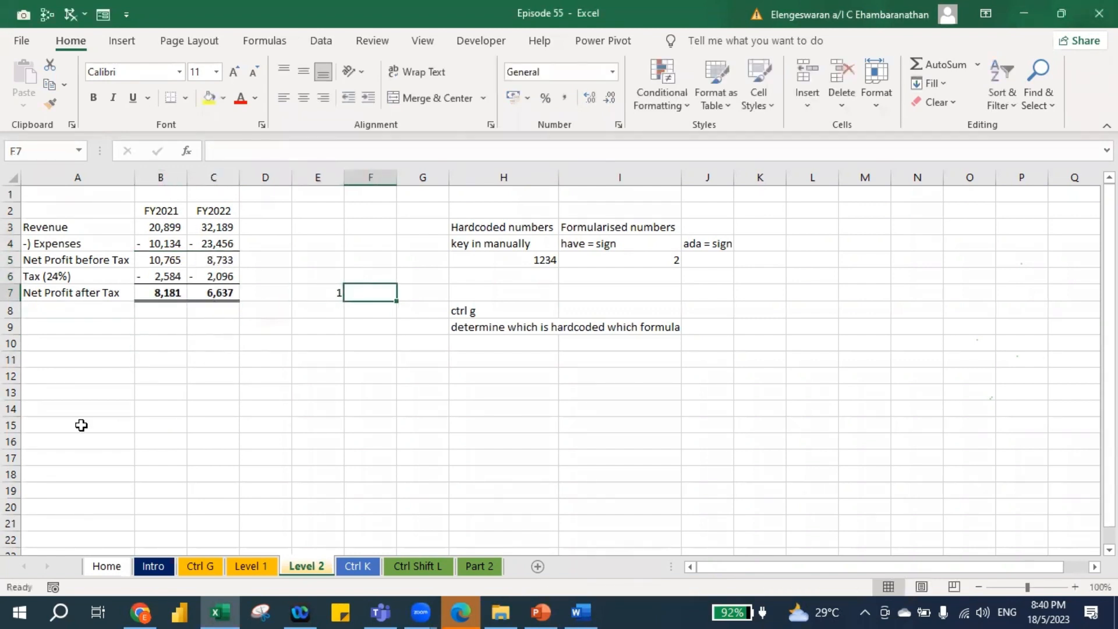
{"action": "type", "text": "highligh"}
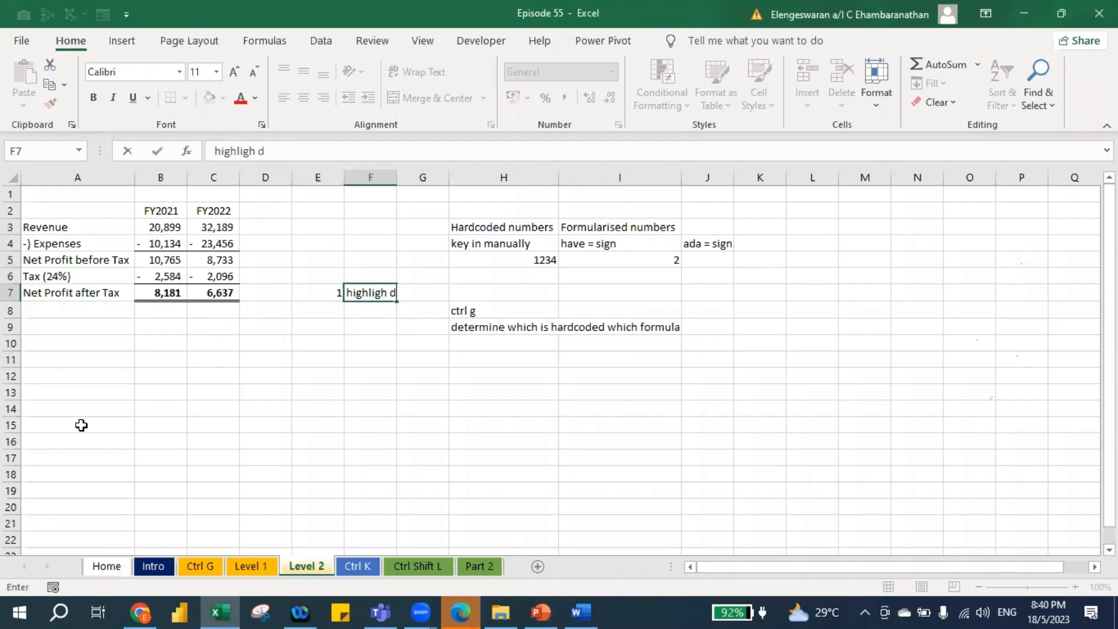
{"action": "type", "text": "t data"}
{"action": "key", "text": "Return"}
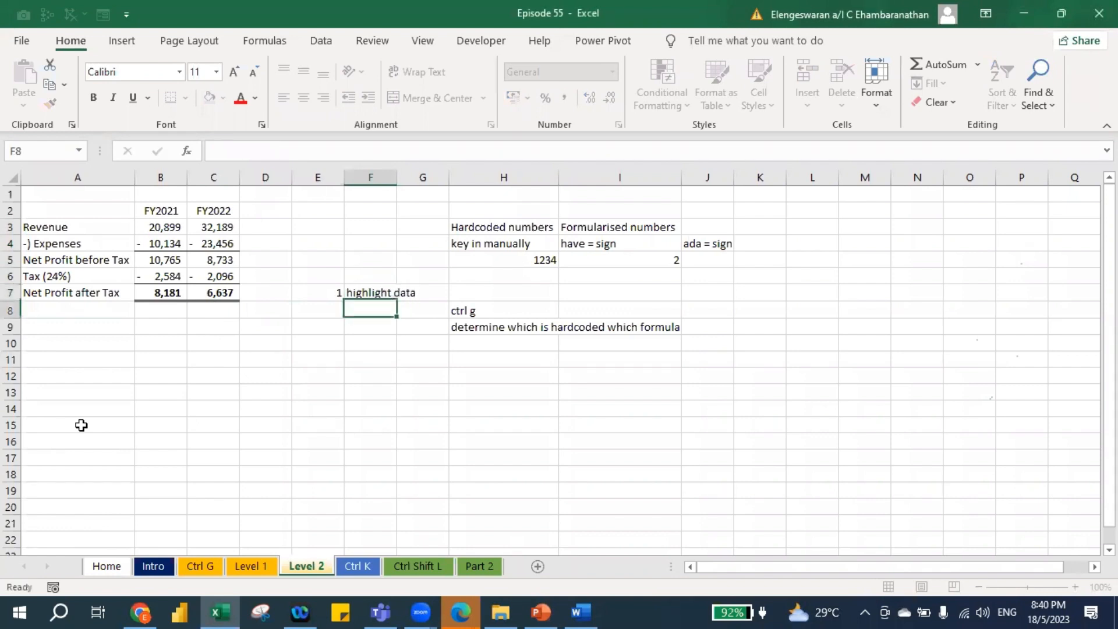
Enter instruction number 2 in E8 with the text "ctrl g" in F8
{"action": "key", "text": "Left"}
{"action": "key", "text": "Up"}
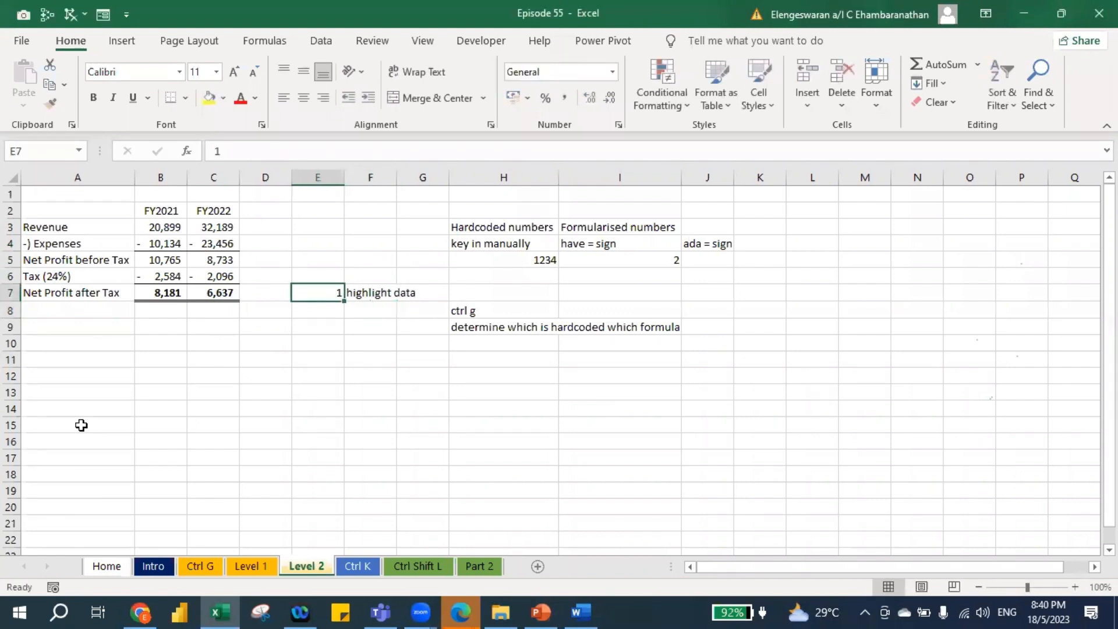
{"action": "key", "text": "Down"}
{"action": "type", "text": "2"}
{"action": "key", "text": "Right"}
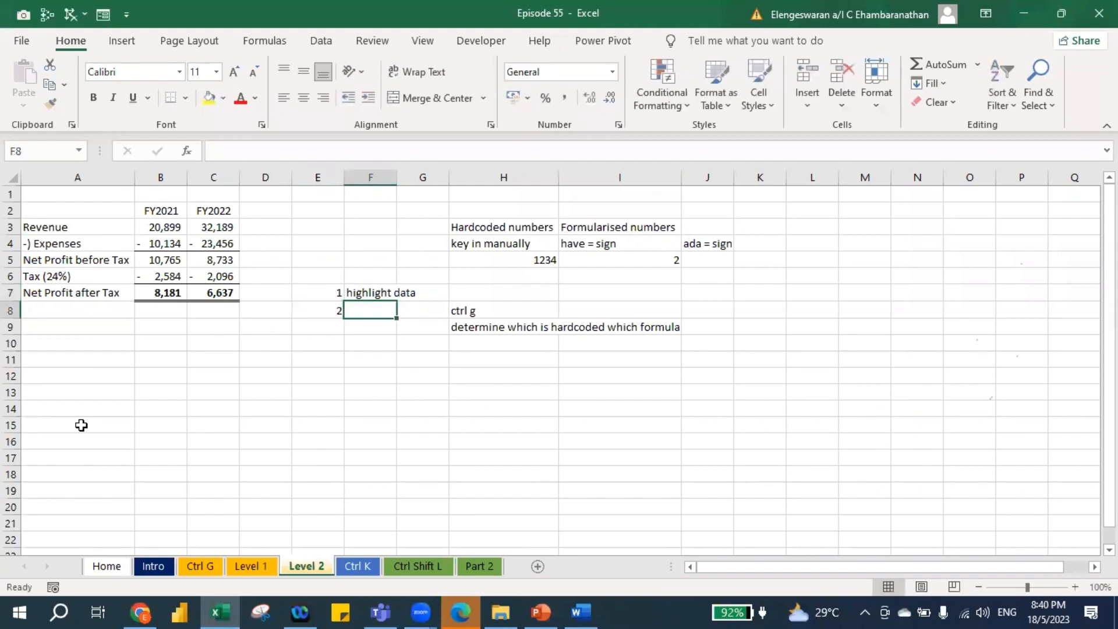
{"action": "type", "text": "ctr"}
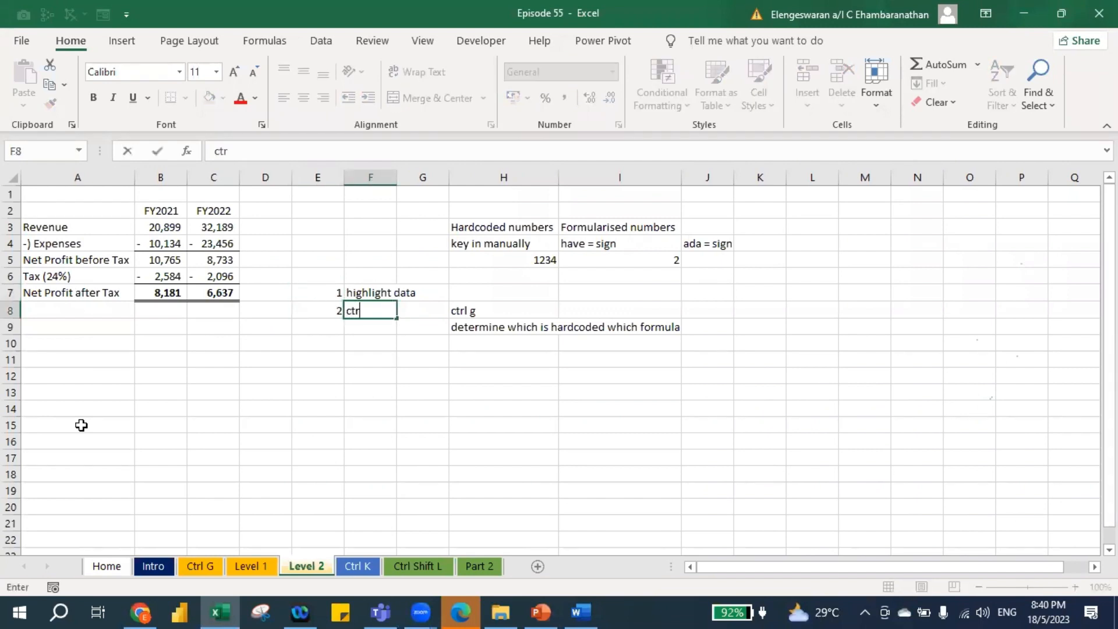
{"action": "type", "text": "l g"}
{"action": "key", "text": "Return"}
Enter instruction number 3 in E9 with the text "a box will appear" in F9
{"action": "key", "text": "Left"}
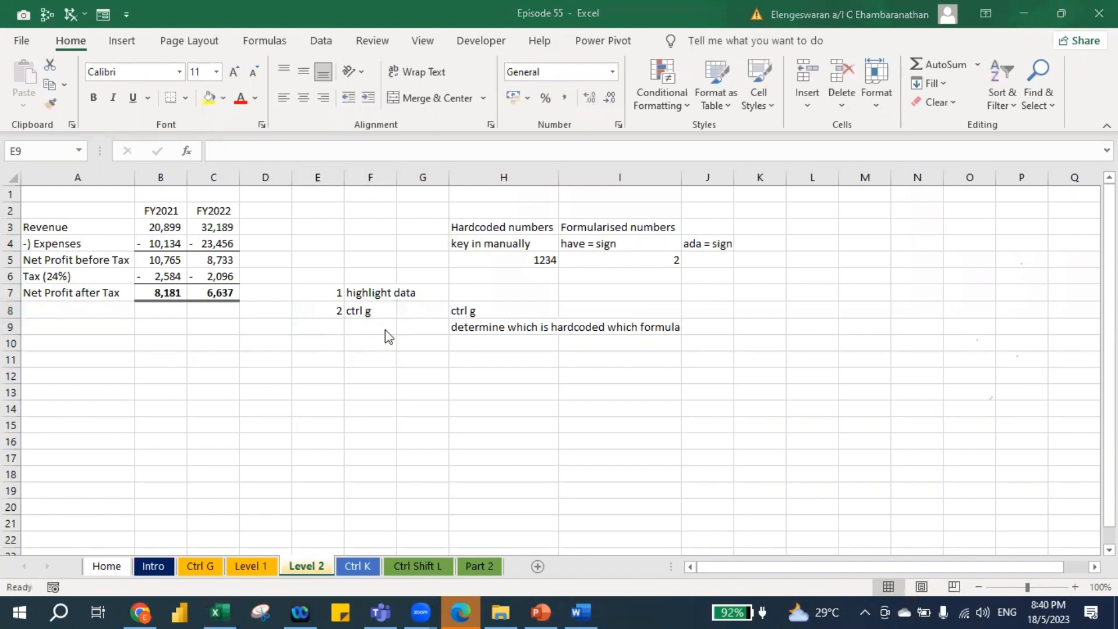
{"action": "left_click", "coordinate": [342, 330]}
{"action": "type", "text": "3"}
{"action": "left_click", "coordinate": [350, 335]}
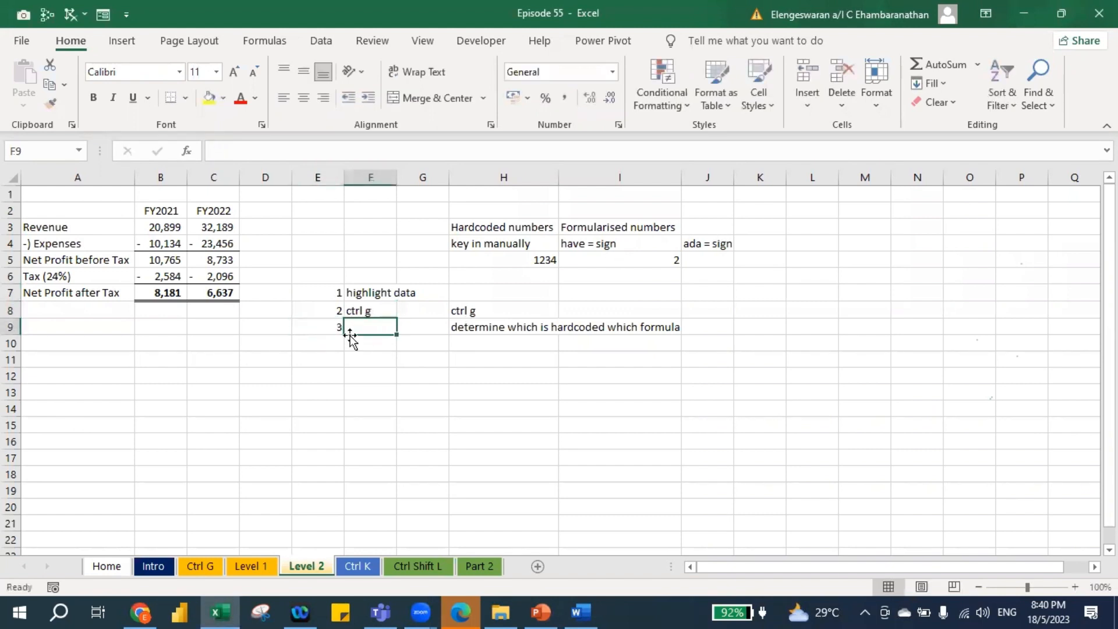
{"action": "type", "text": "a box will"}
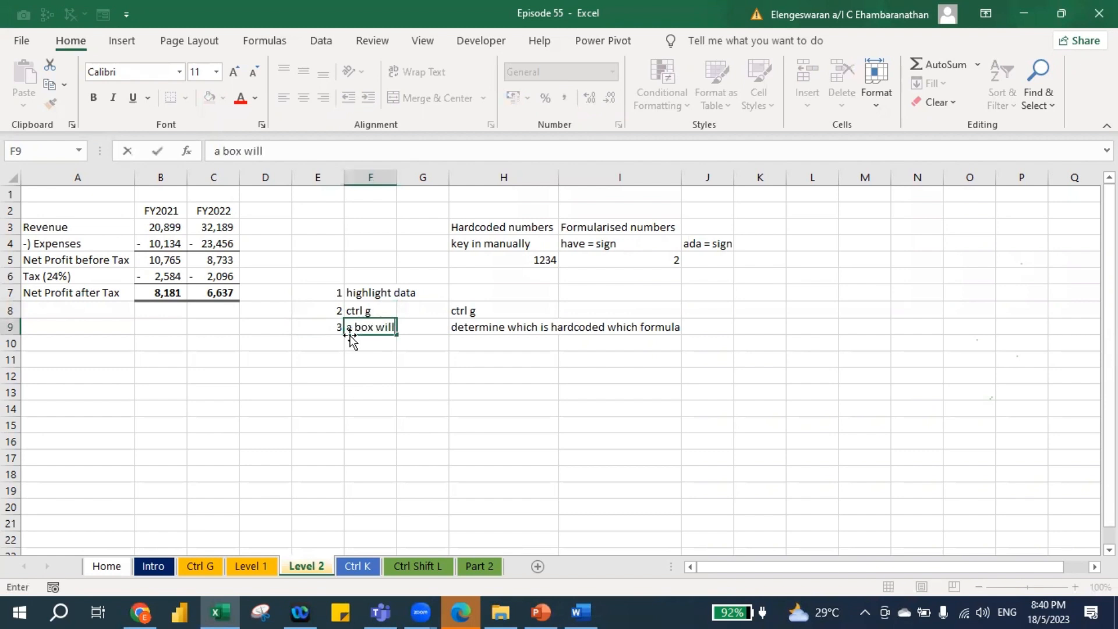
{"action": "type", "text": " appear"}
{"action": "key", "text": "Return"}
Enter instruction number 4 in E10 with the text "select special" in F10
{"action": "key", "text": "Left"}
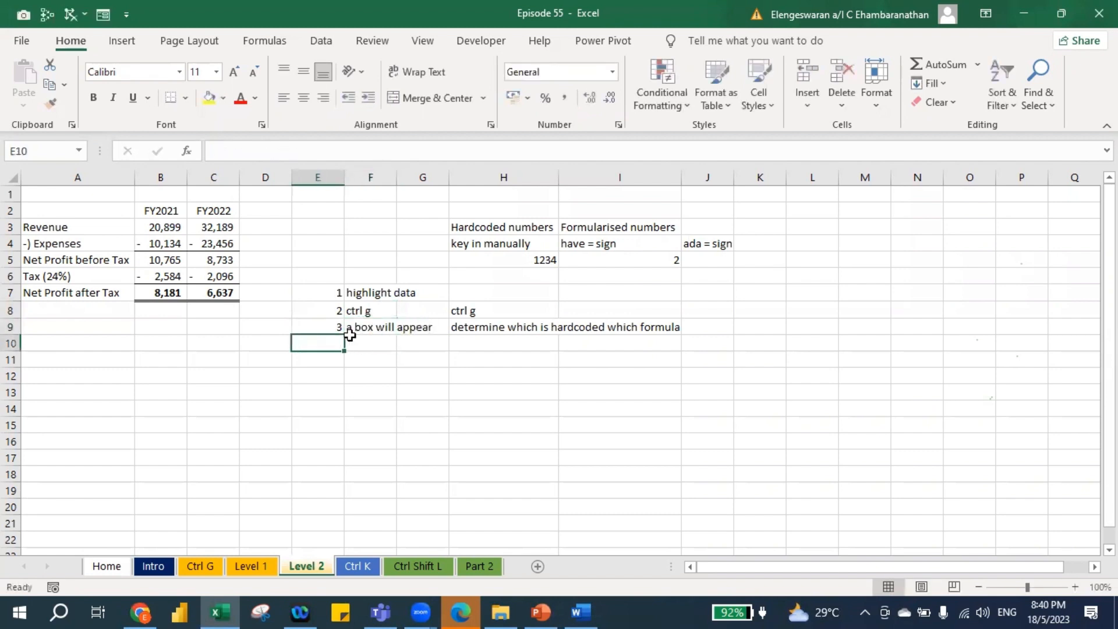
{"action": "type", "text": "4"}
{"action": "key", "text": "Tab"}
{"action": "type", "text": "s"}
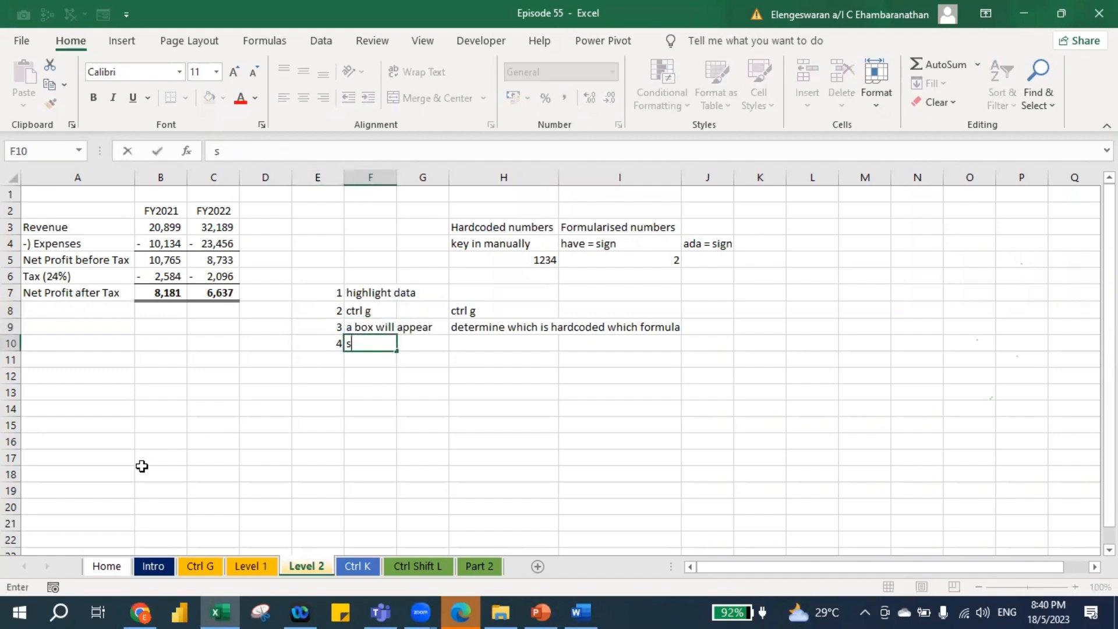
{"action": "type", "text": "elect specia"}
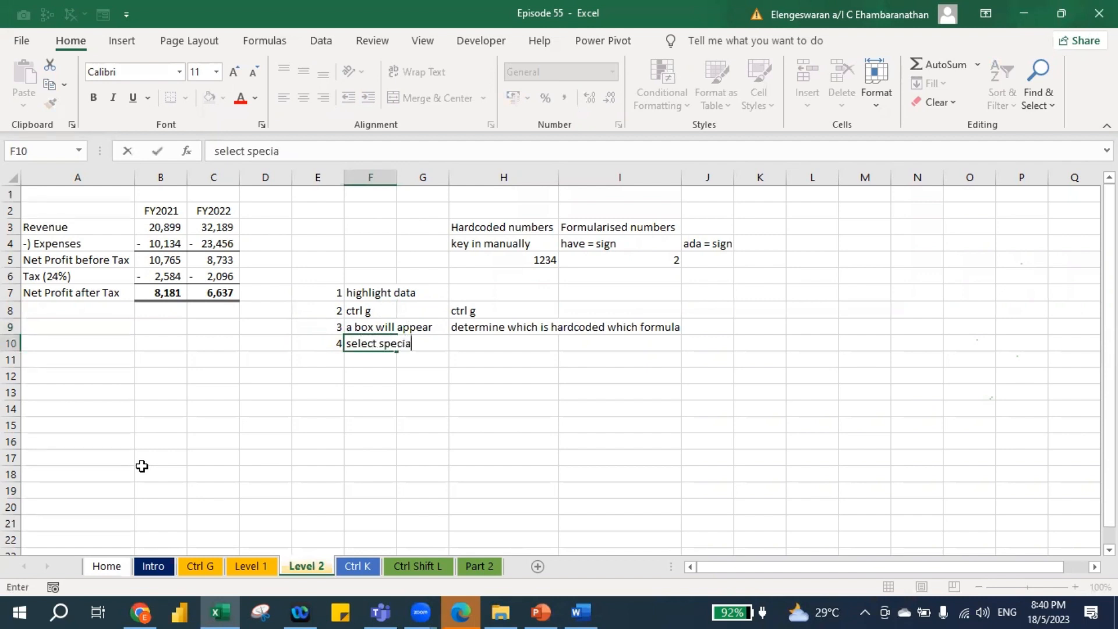
{"action": "type", "text": "l"}
{"action": "key", "text": "Return"}
Enter instruction number 5 in E11 with the text "select formula" in F11
{"action": "type", "text": "5"}
{"action": "key", "text": "Tab"}
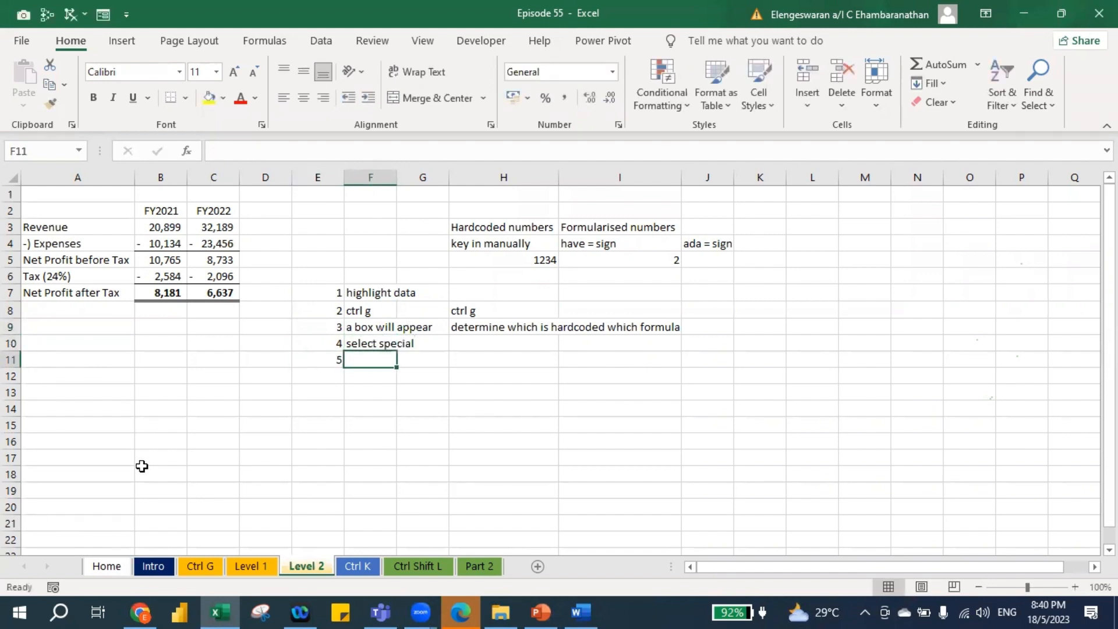
{"action": "type", "text": "sel"}
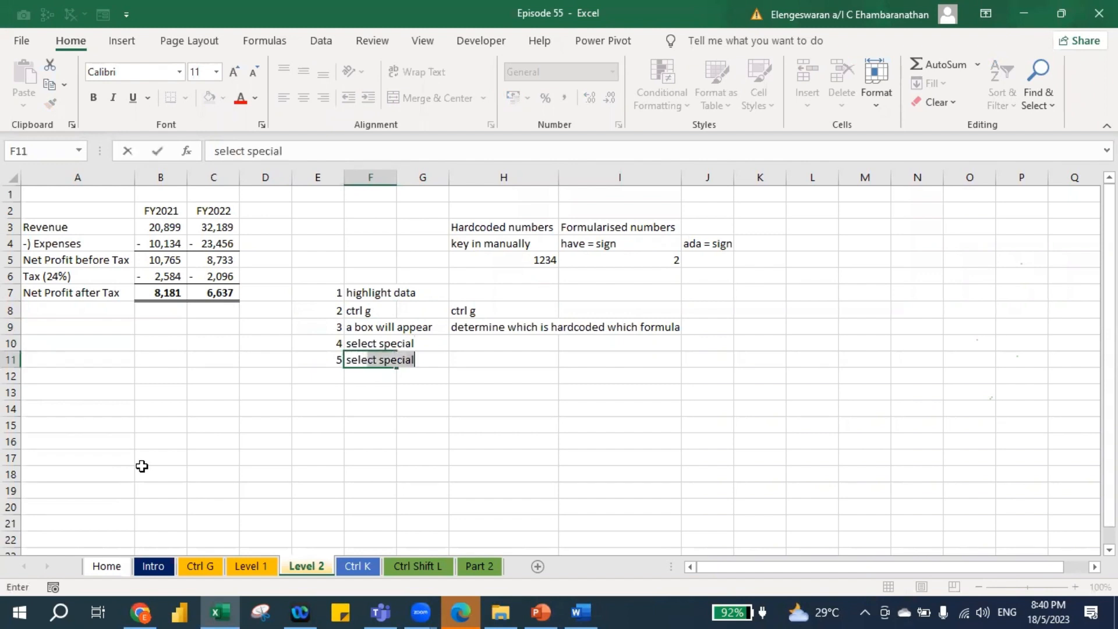
{"action": "type", "text": "ect formula"}
{"action": "key", "text": "ctrl+Return"}
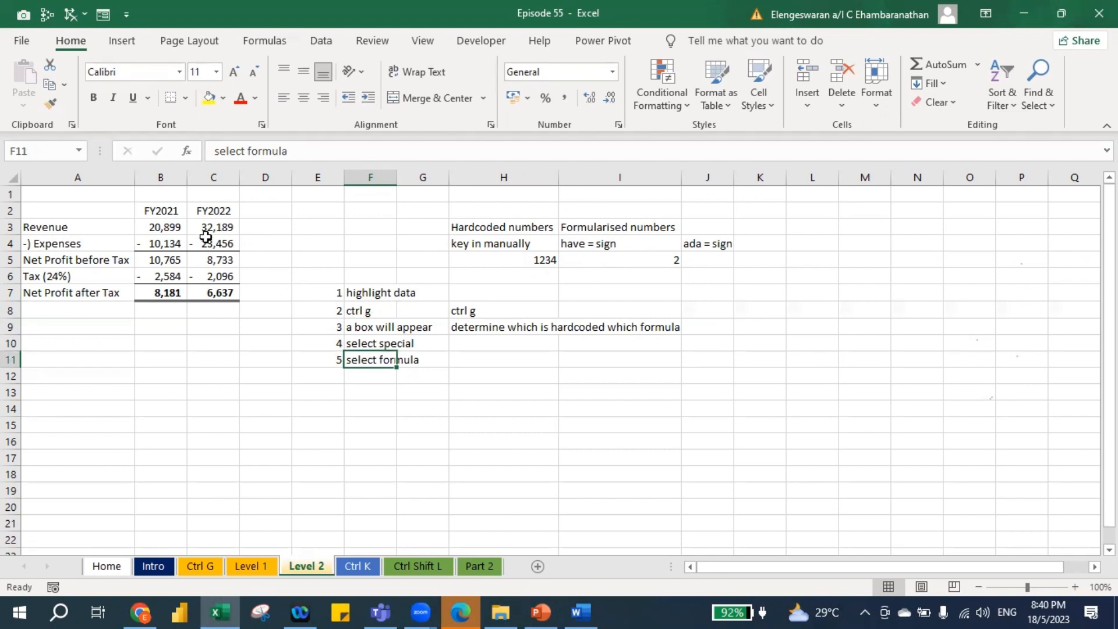
Select only the formula cells within the profit figures B3:C7 using Go To Special with the Formulas option
{"action": "left_click_drag", "start_coordinate": [174, 227], "coordinate": [220, 292]}
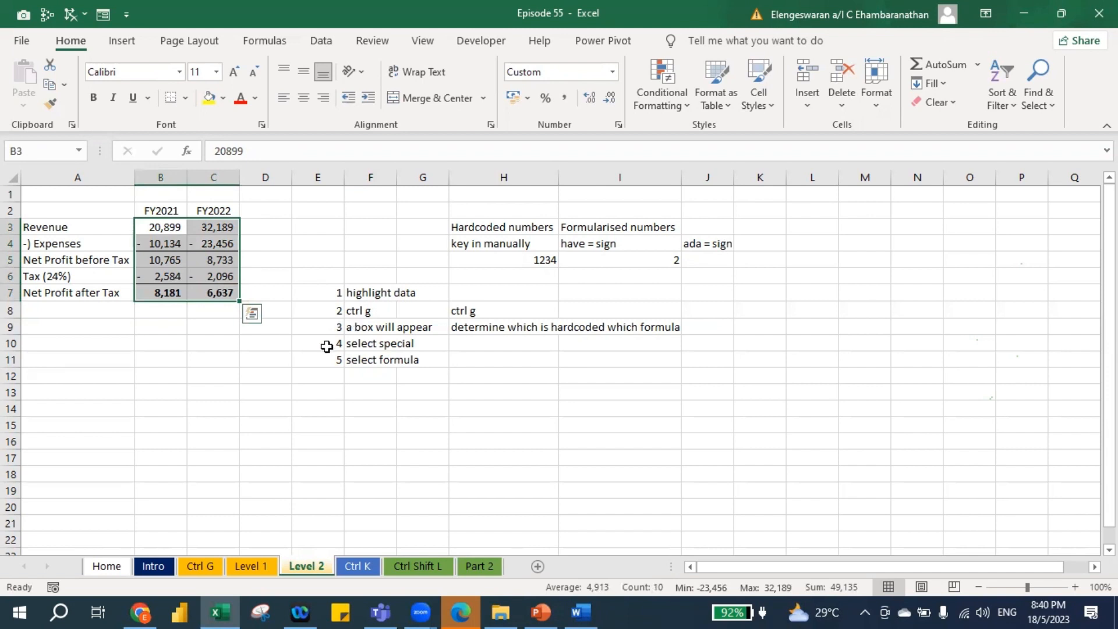
{"action": "key", "text": "ctrl+g"}
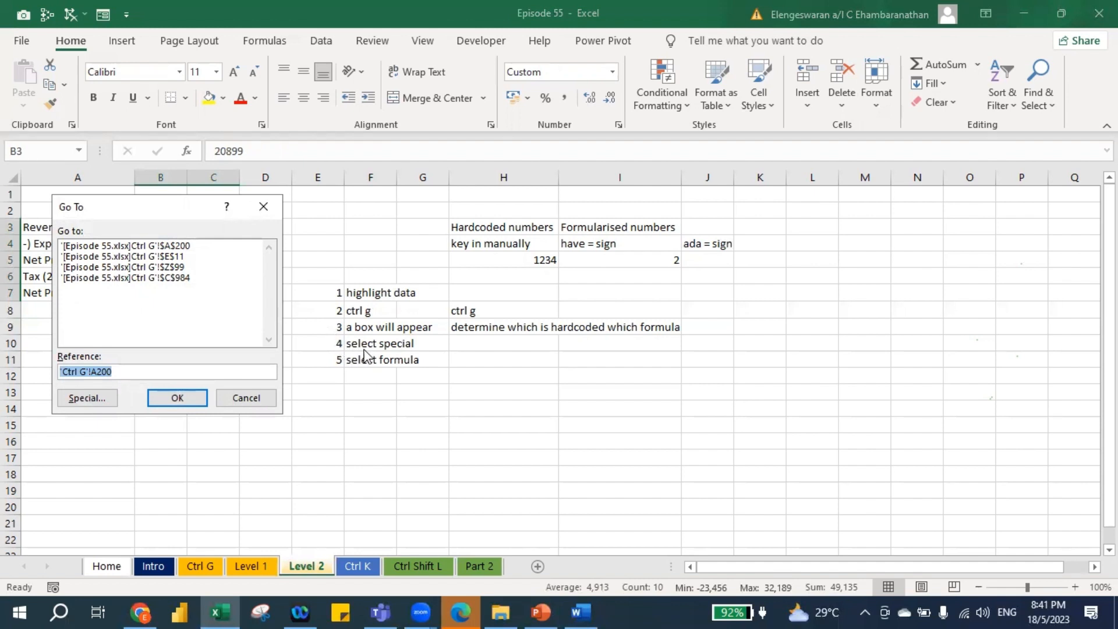
{"action": "left_click", "coordinate": [75, 396]}
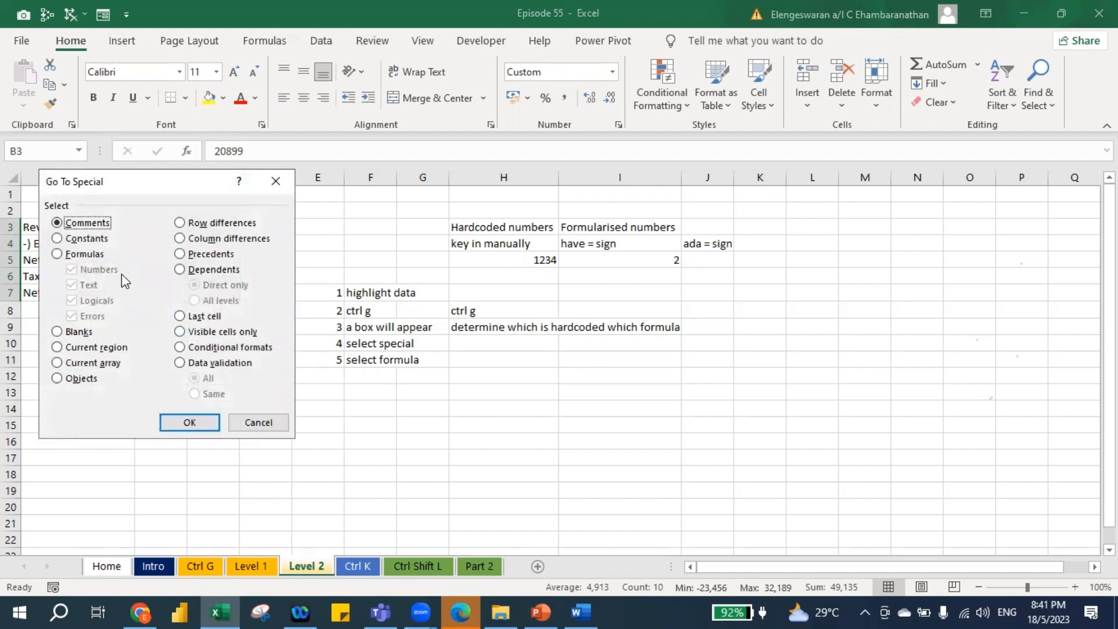
{"action": "left_click", "coordinate": [56, 255]}
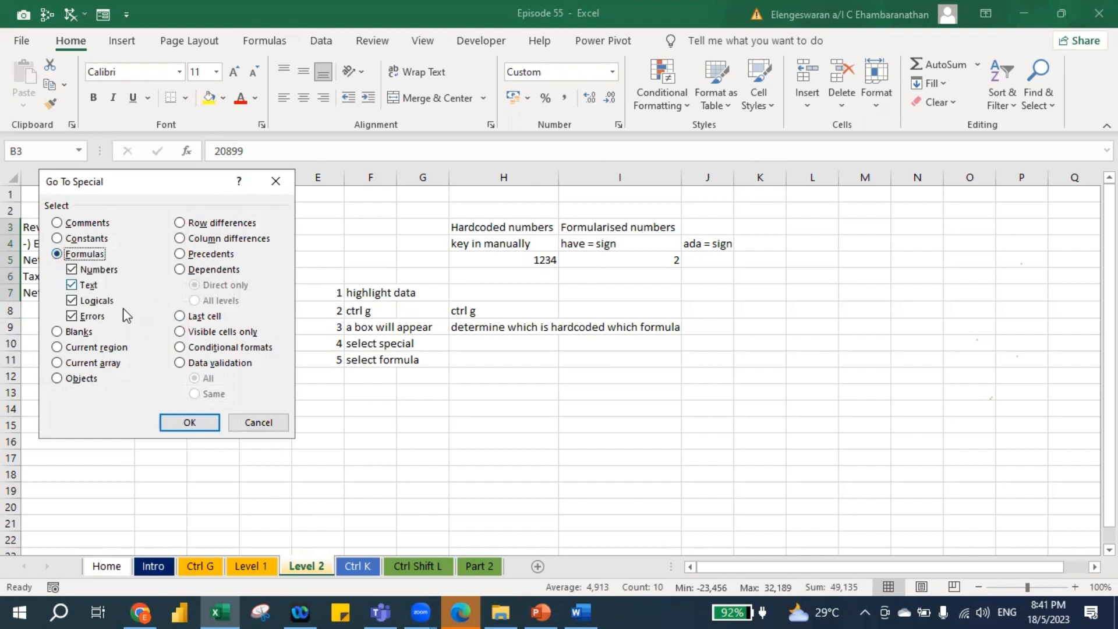
{"action": "left_click", "coordinate": [198, 428]}
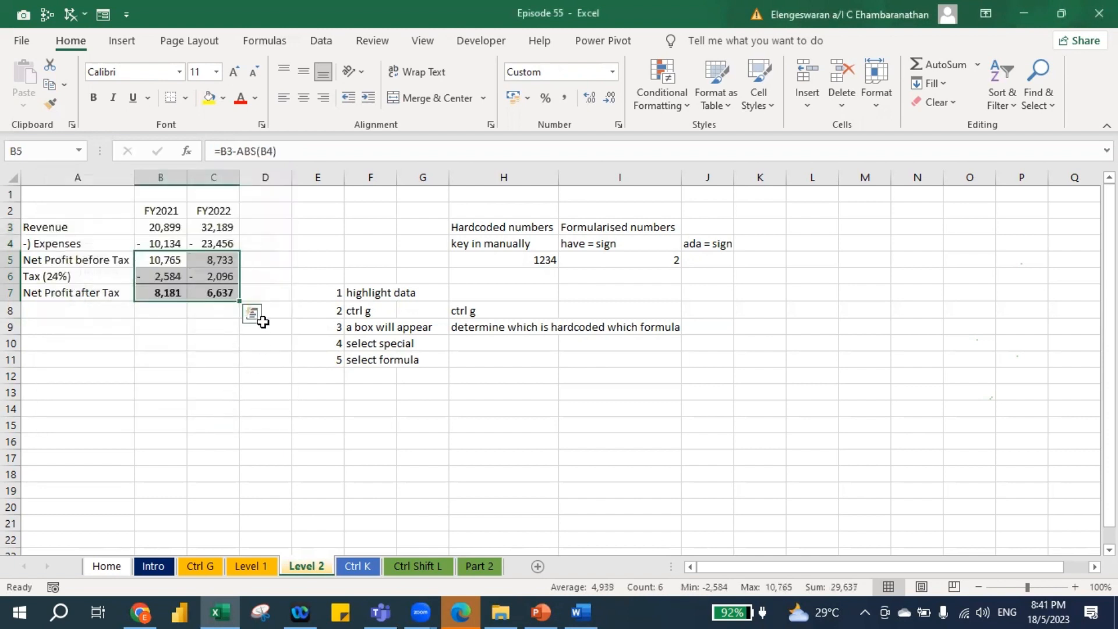
Enter the shortcut note "ctrl `" in B12 below the profit table
{"action": "left_click", "coordinate": [168, 372]}
{"action": "type", "text": "ctrl"}
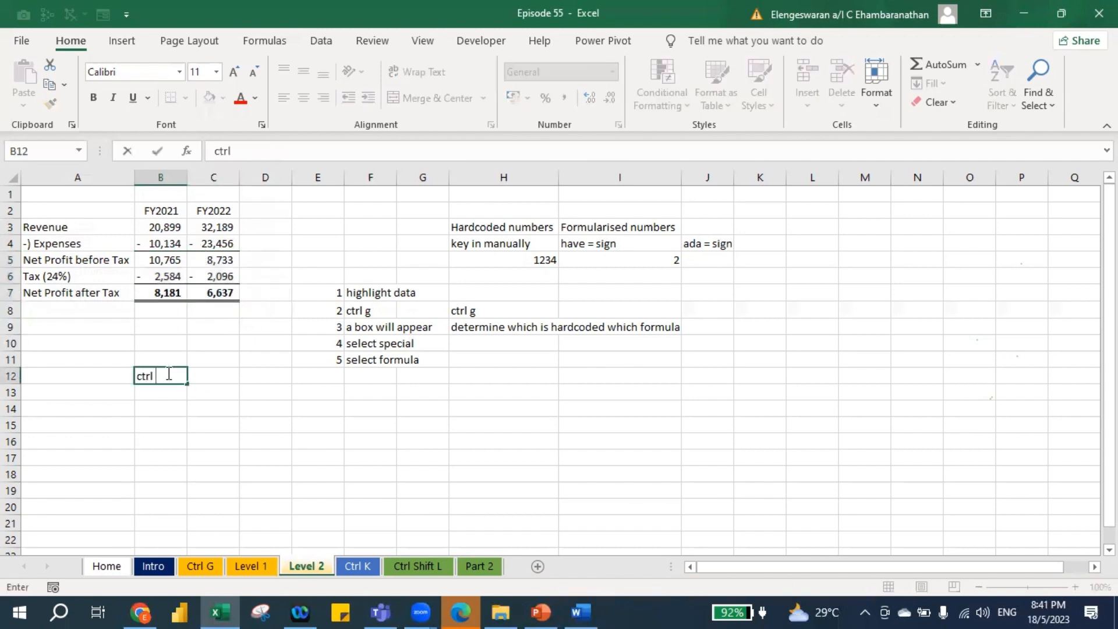
{"action": "key", "text": "Return"}
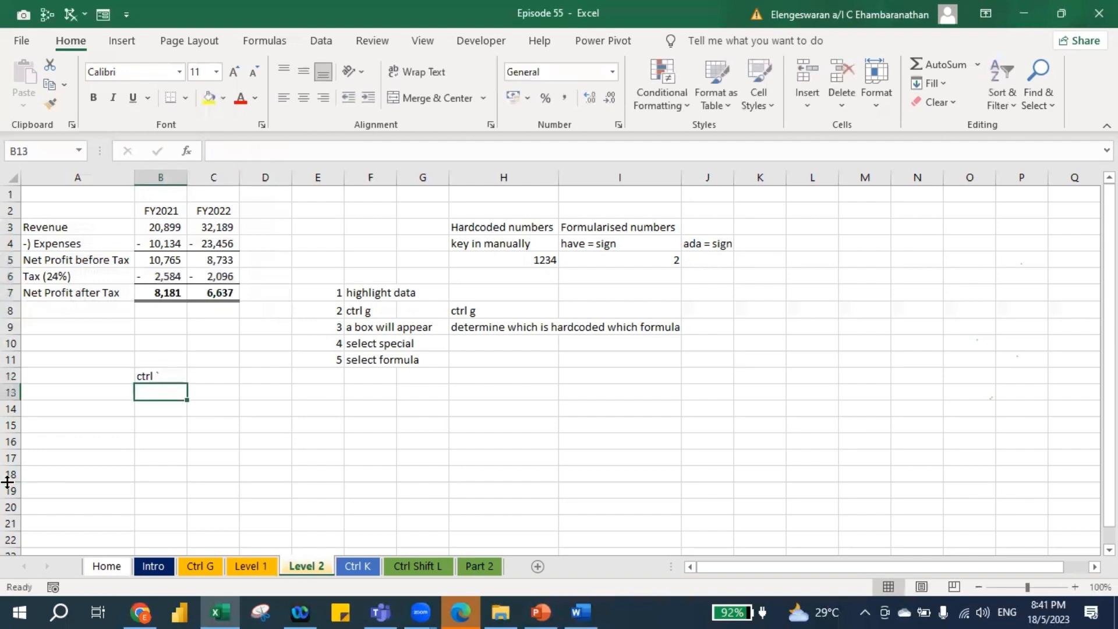
Temporarily show formulas instead of values to compare B5:C7 with the hardcoded and formularised examples in columns H and I
{"action": "key", "text": "ctrl+grave"}
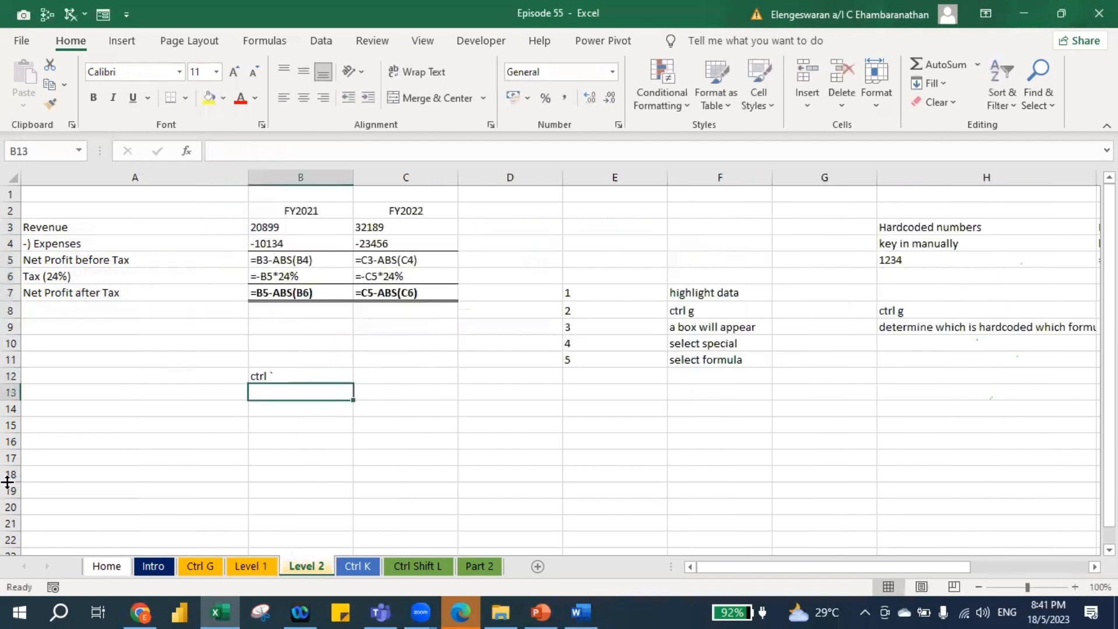
{"action": "left_click", "coordinate": [292, 254]}
{"action": "key", "text": "shift+Down"}
{"action": "key", "text": "shift+Down"}
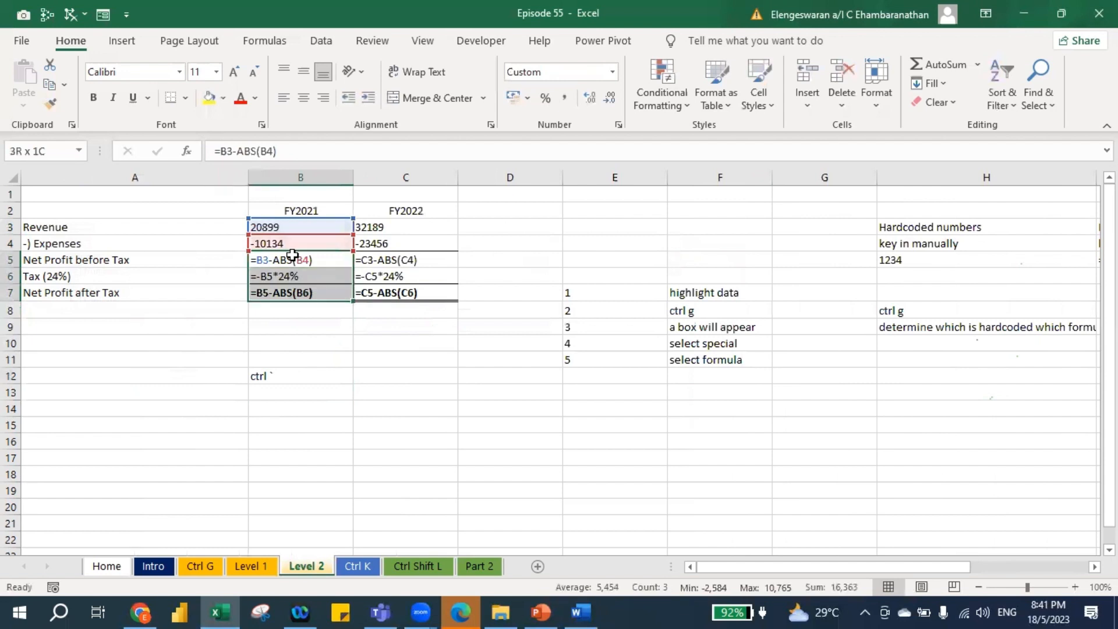
{"action": "key", "text": "shift+Right"}
{"action": "scroll", "coordinate": [422, 391], "scroll_direction": "right", "scroll_amount": 2}
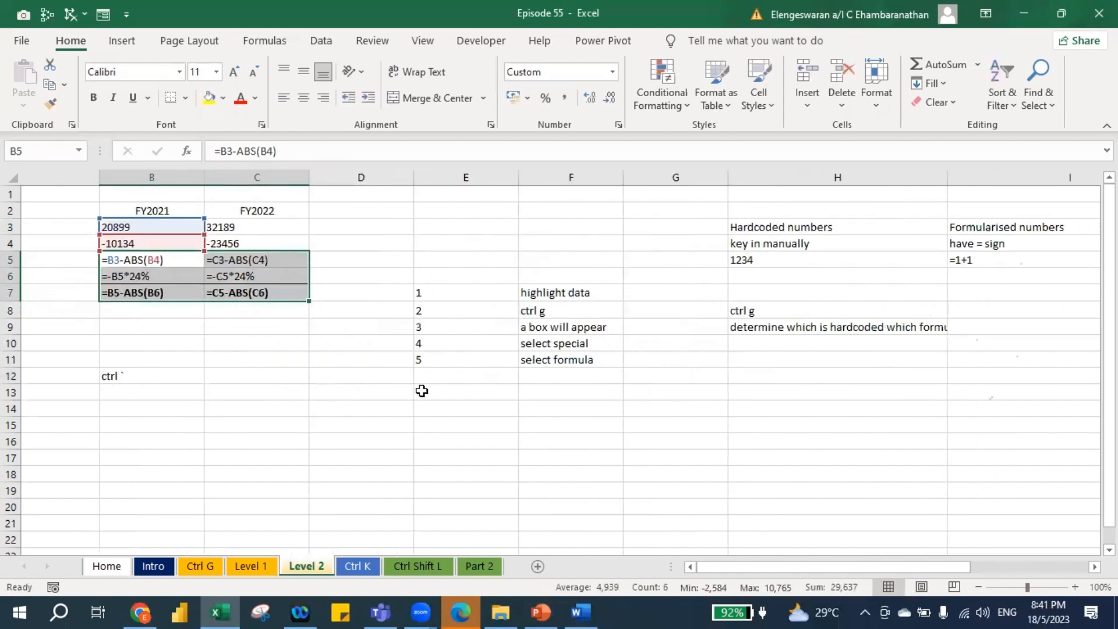
{"action": "scroll", "coordinate": [421, 391], "scroll_direction": "right", "scroll_amount": 2}
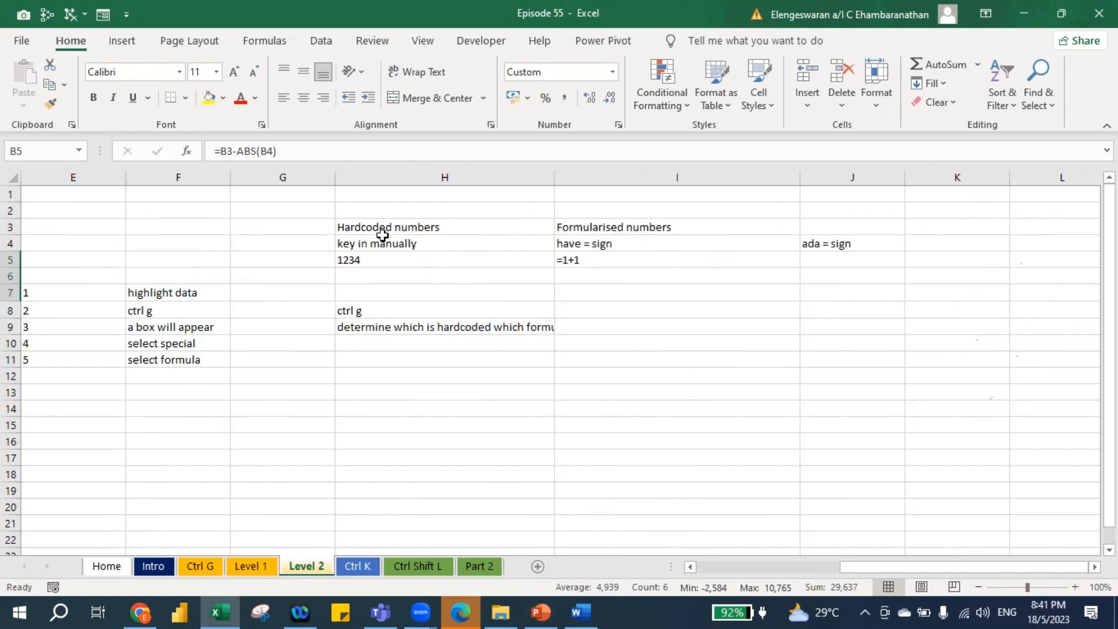
{"action": "scroll", "coordinate": [410, 249], "scroll_direction": "left", "scroll_amount": 5}
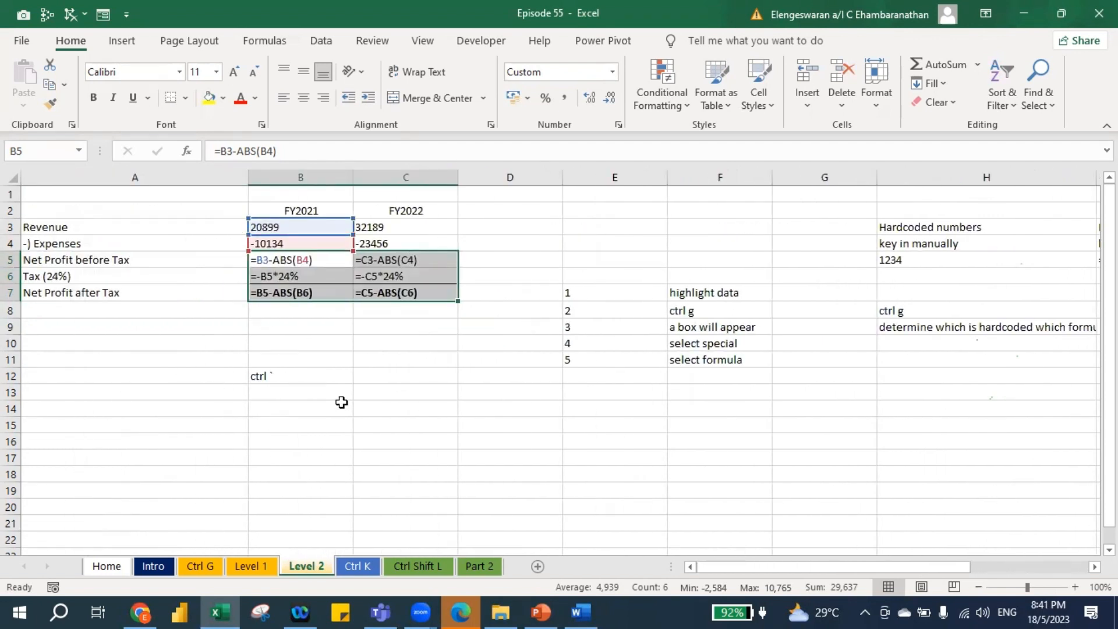
{"action": "key", "text": "ctrl+grave"}
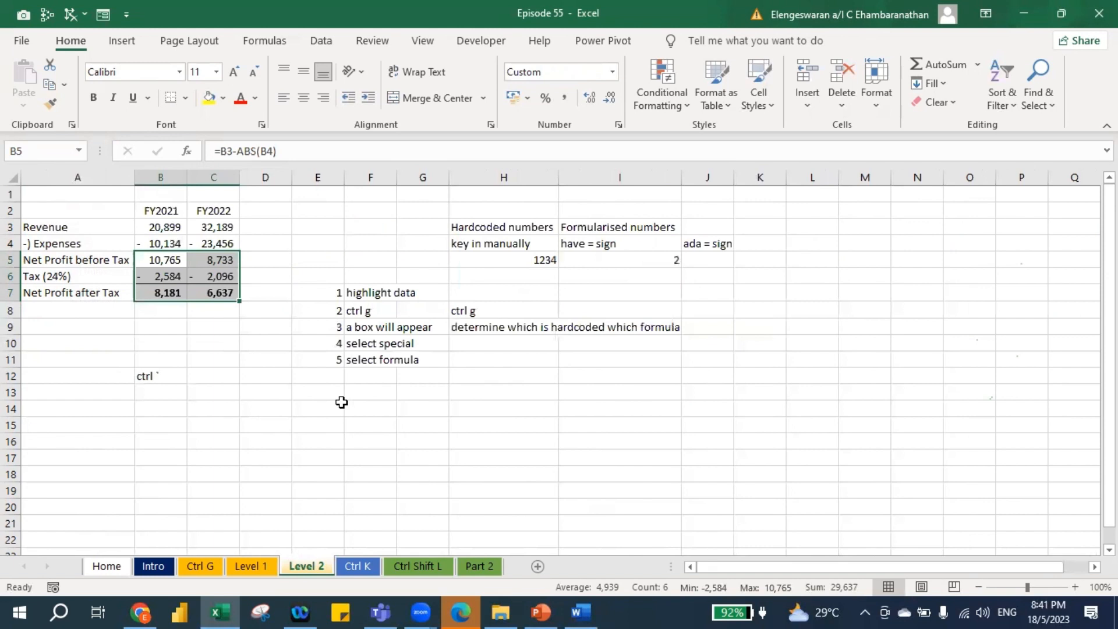